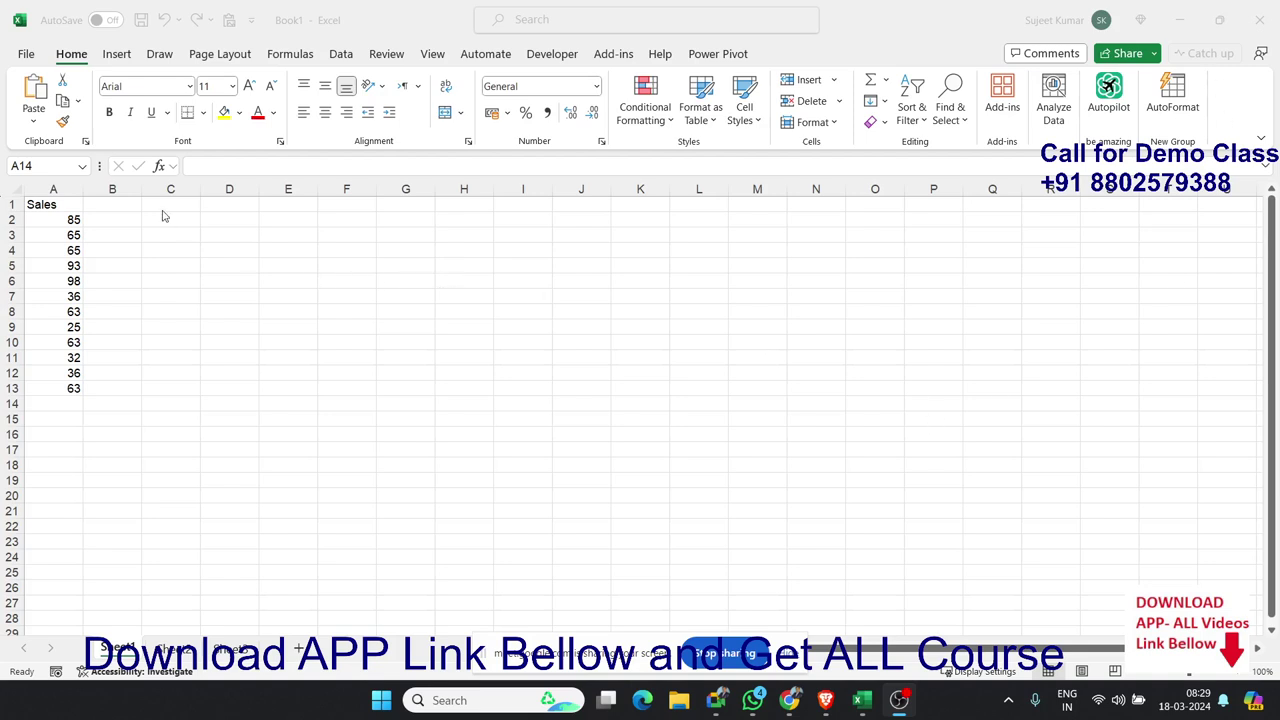
# Step: Make Book1, with its twelve Sales values in column A, the active Excel window
pyautogui.click(128, 203)
# Step: Enter the header INC in B1 and the value 50 in E2
pyautogui.click(128, 203)
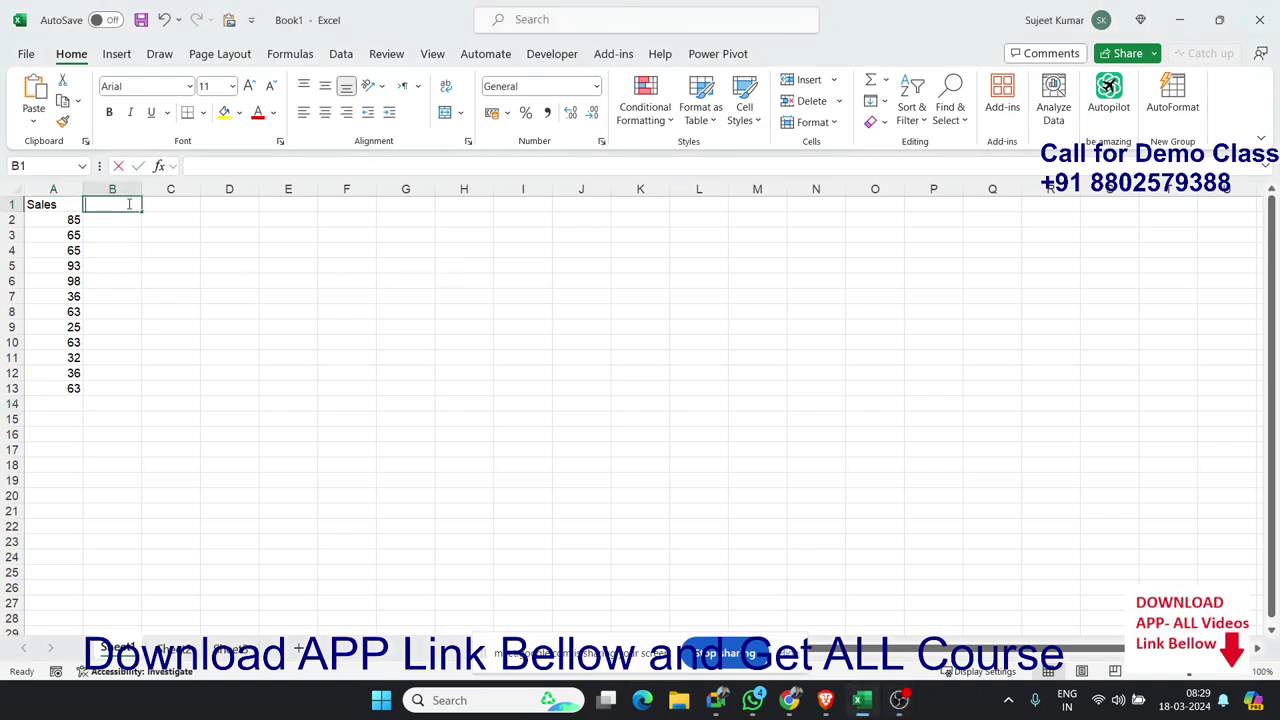
pyautogui.write('INC')
pyautogui.press('Tab')
pyautogui.press('Return')
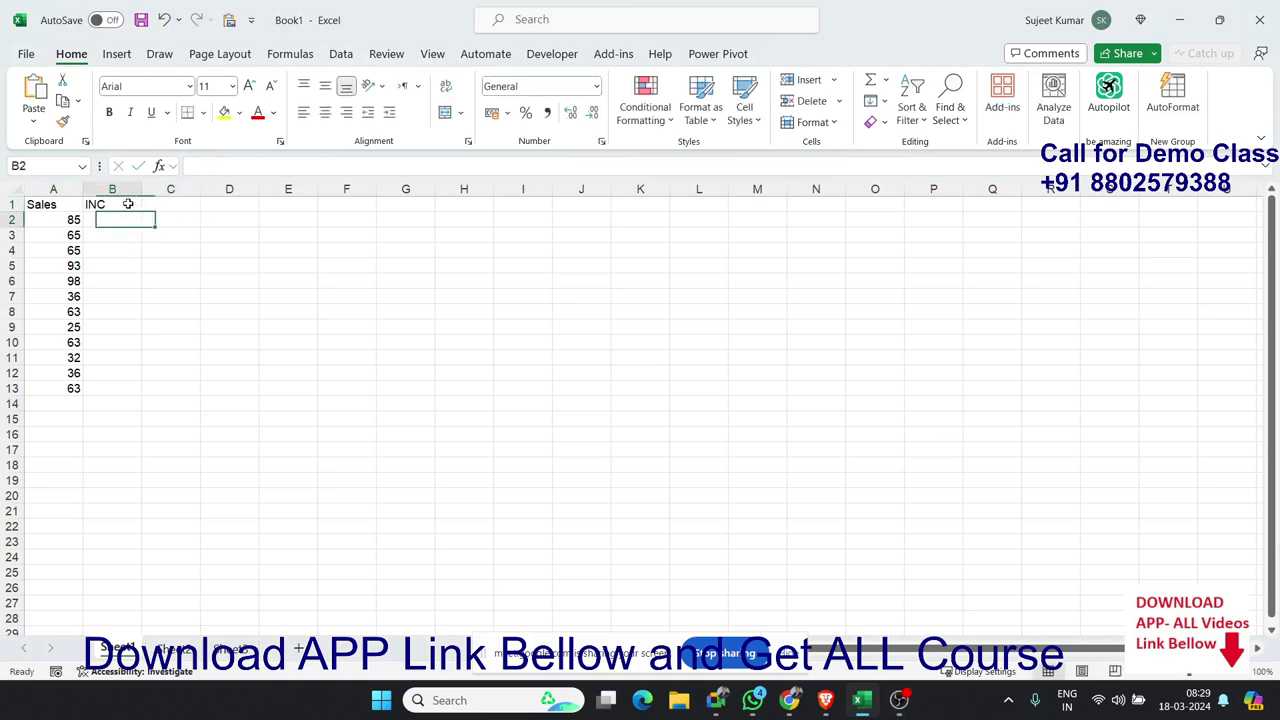
pyautogui.press('Right')
pyautogui.press('Right')
pyautogui.press('Right')
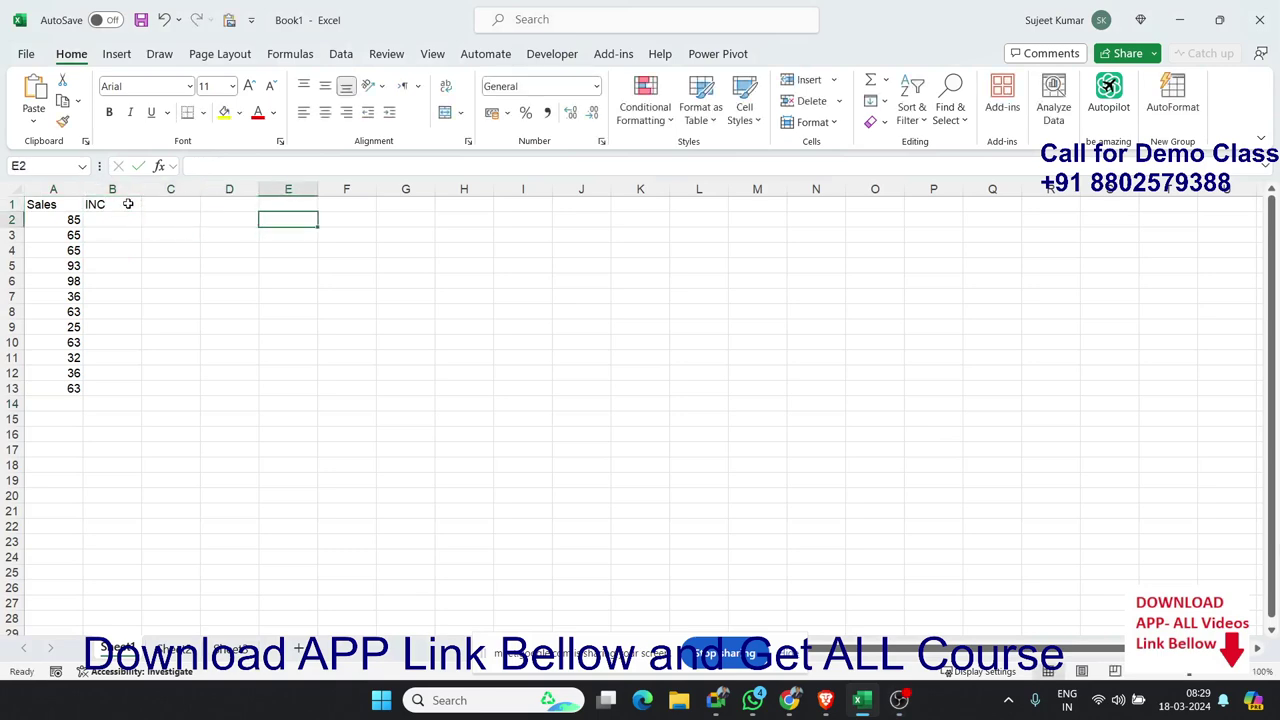
pyautogui.write('50')
pyautogui.press('Return')
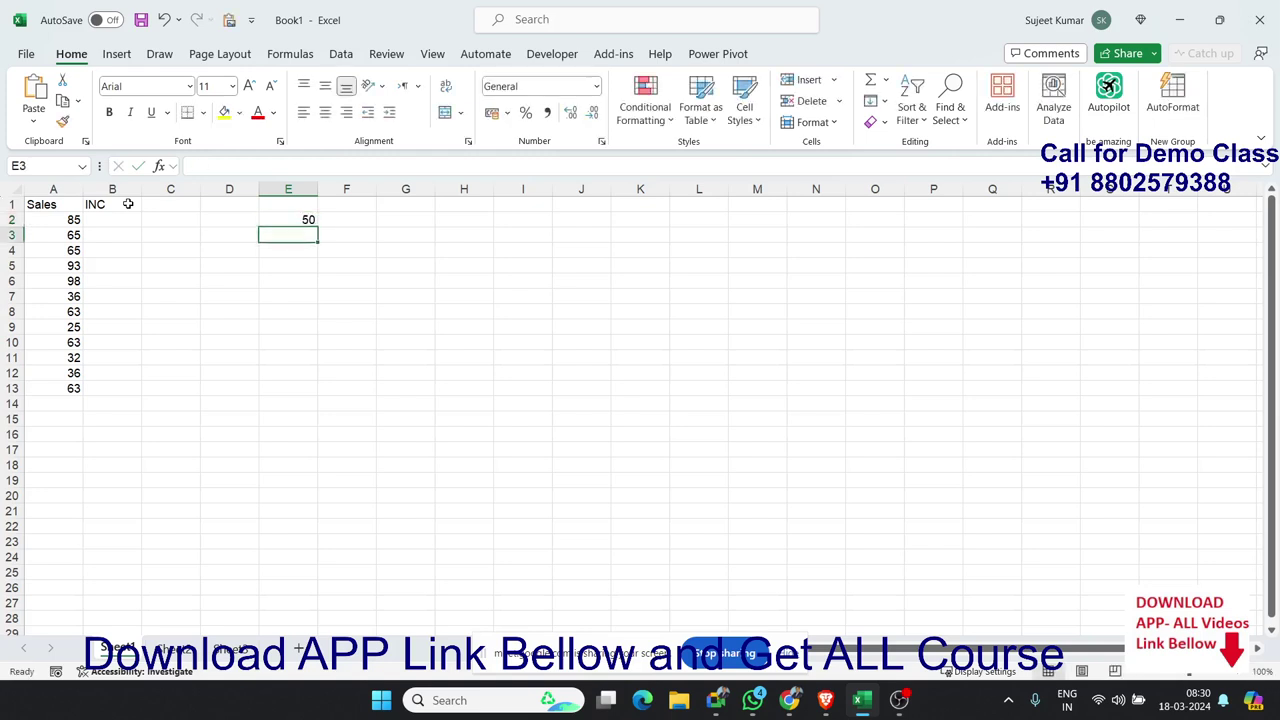
# Step: Put =A2*50 in B2, fill it down to B13, then clear B2:B13 again
pyautogui.press('Left')
pyautogui.press('Left')
pyautogui.press('Up')
pyautogui.press('Left')
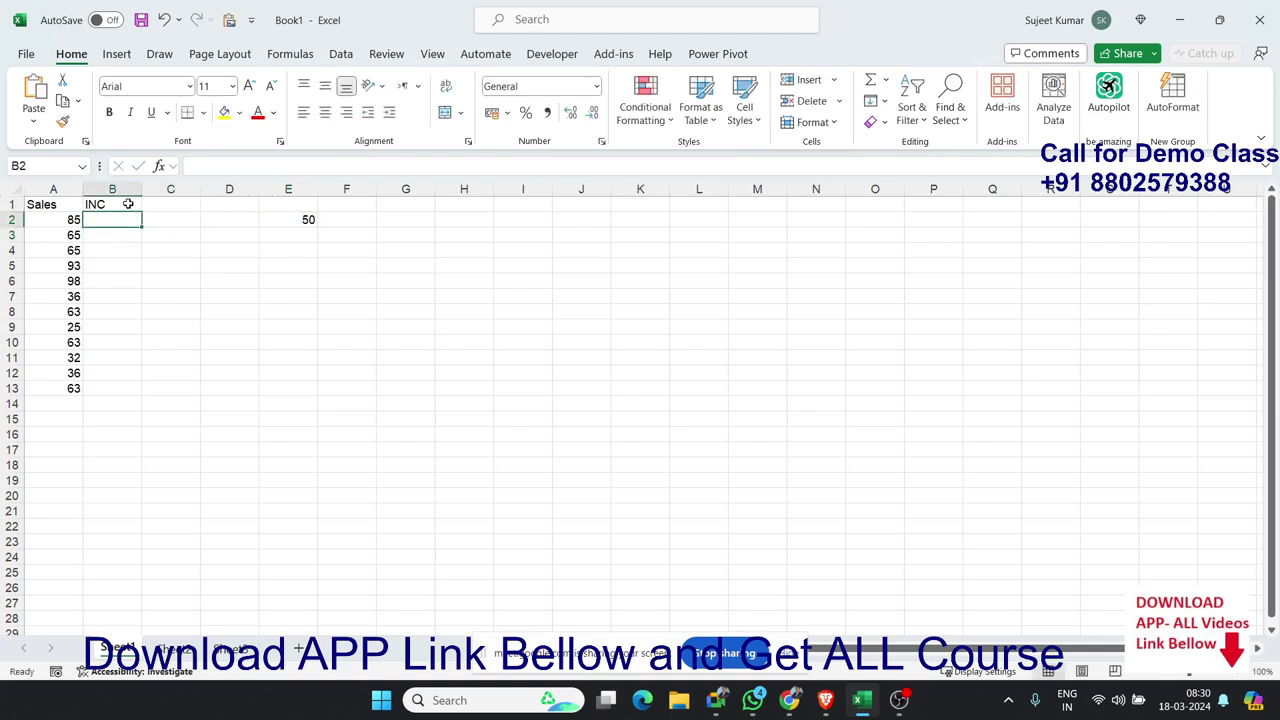
pyautogui.write('=')
pyautogui.press('Left')
pyautogui.write('*')
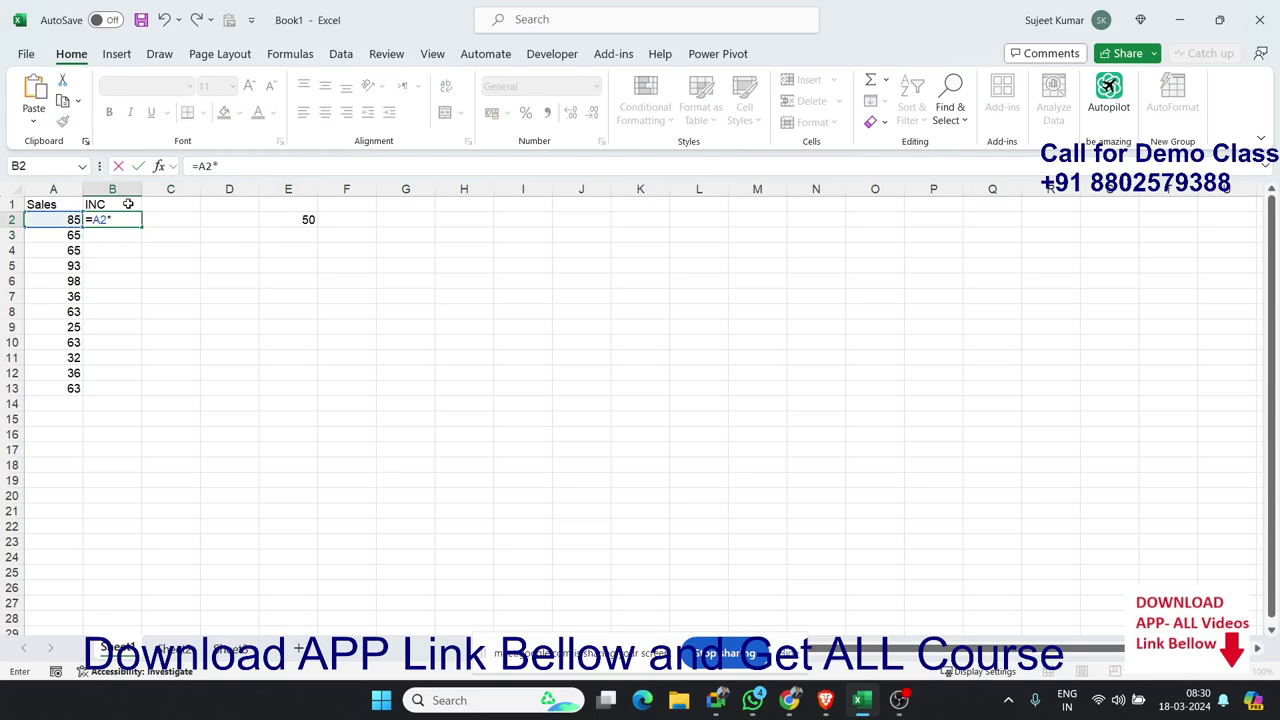
pyautogui.write('50')
pyautogui.press('Return')
pyautogui.press('Left')
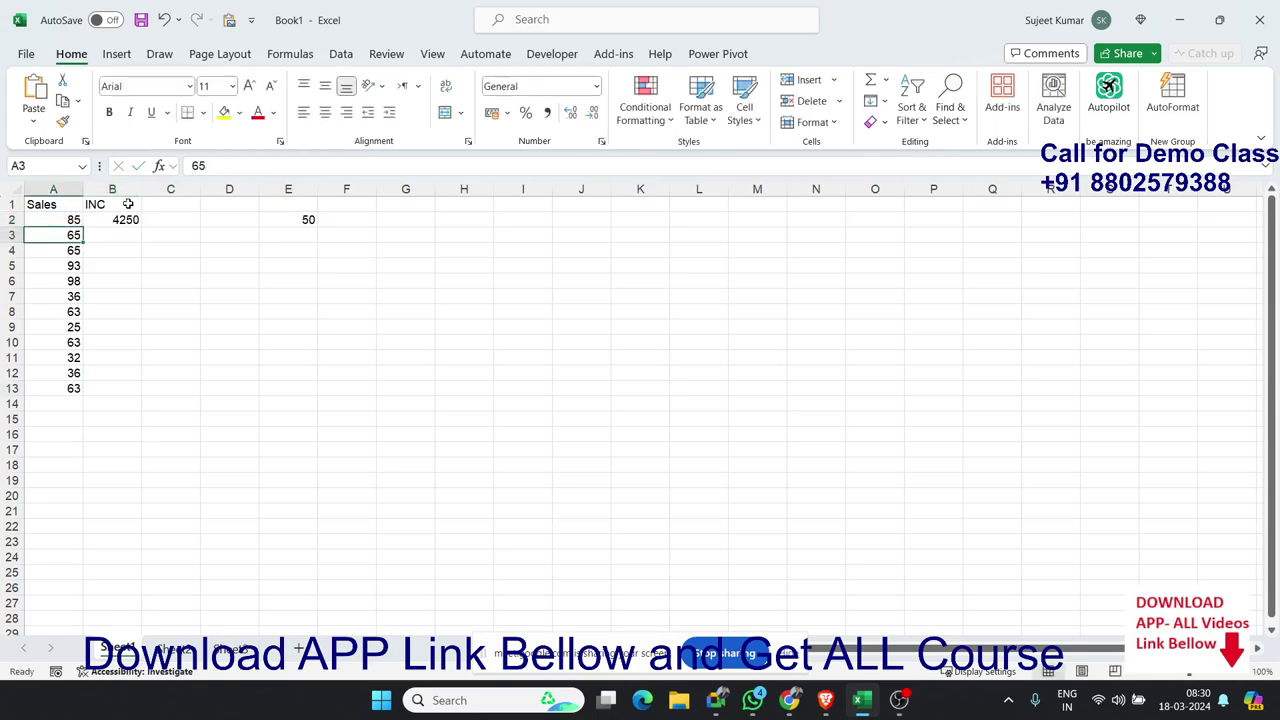
pyautogui.hotkey('ctrl', 'Down')
pyautogui.press('Right')
pyautogui.hotkey('ctrl', 'shift', 'Up')
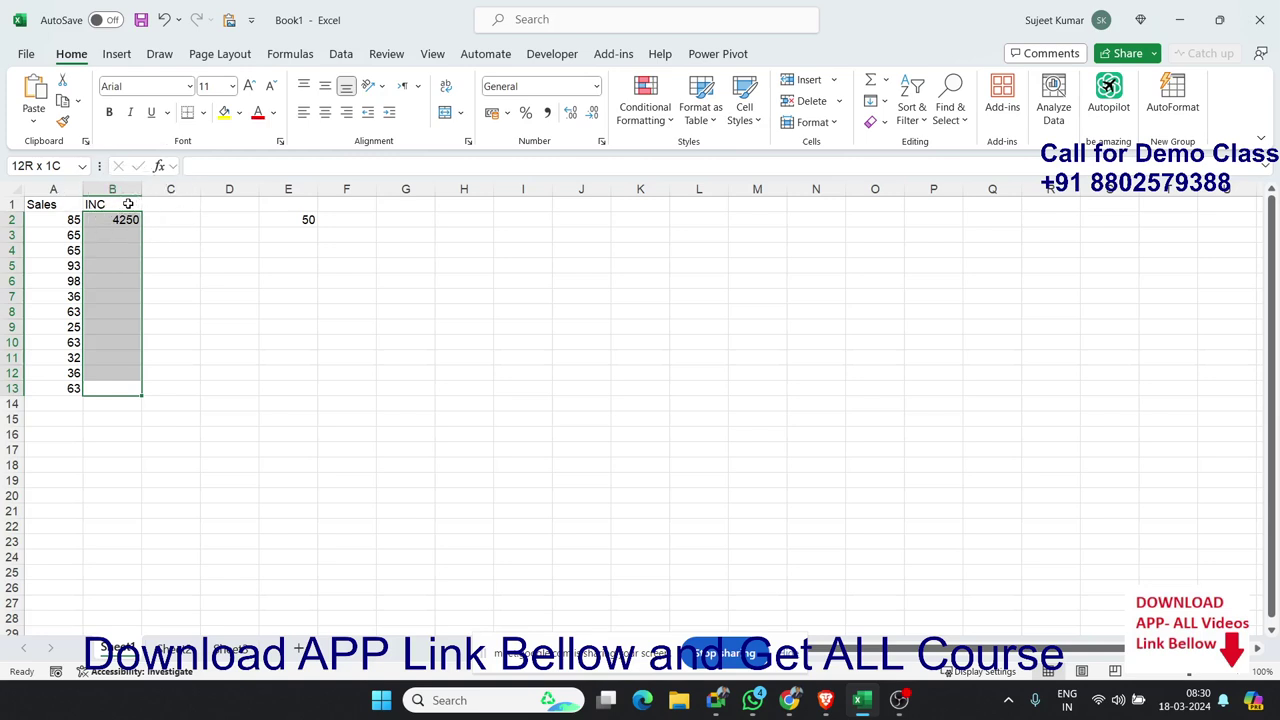
pyautogui.hotkey('ctrl', 'd')
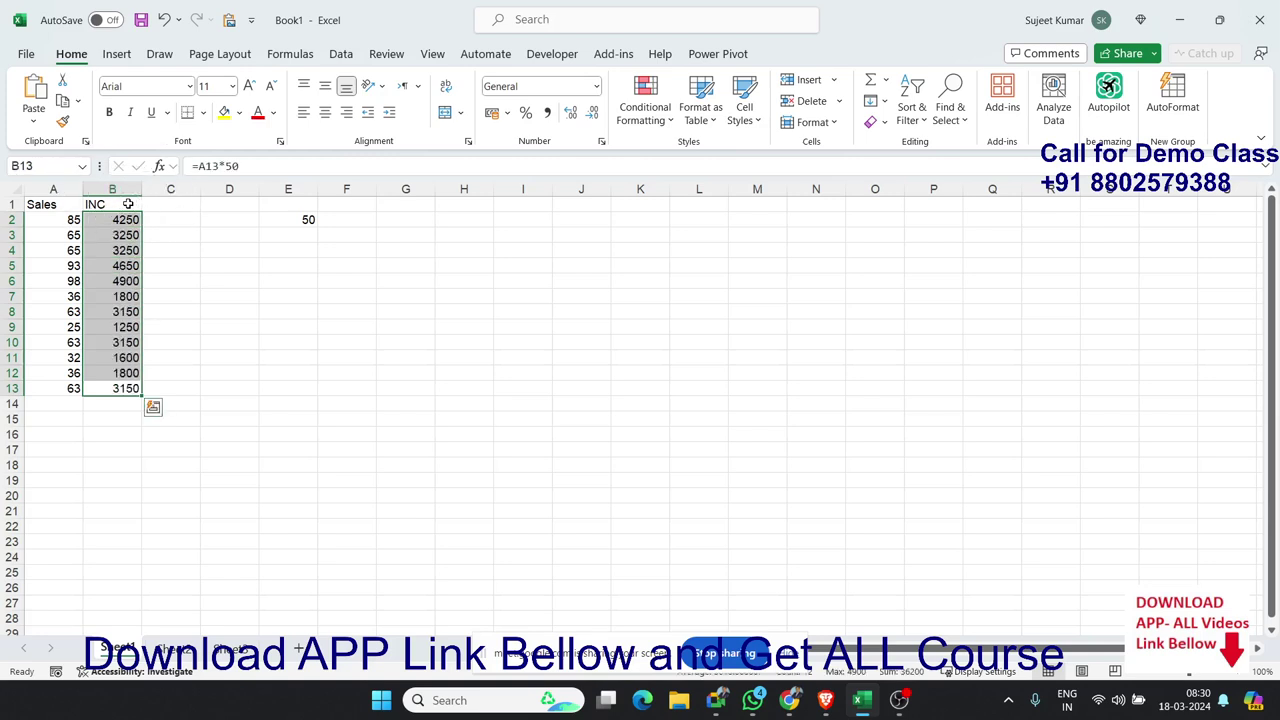
pyautogui.press('Delete')
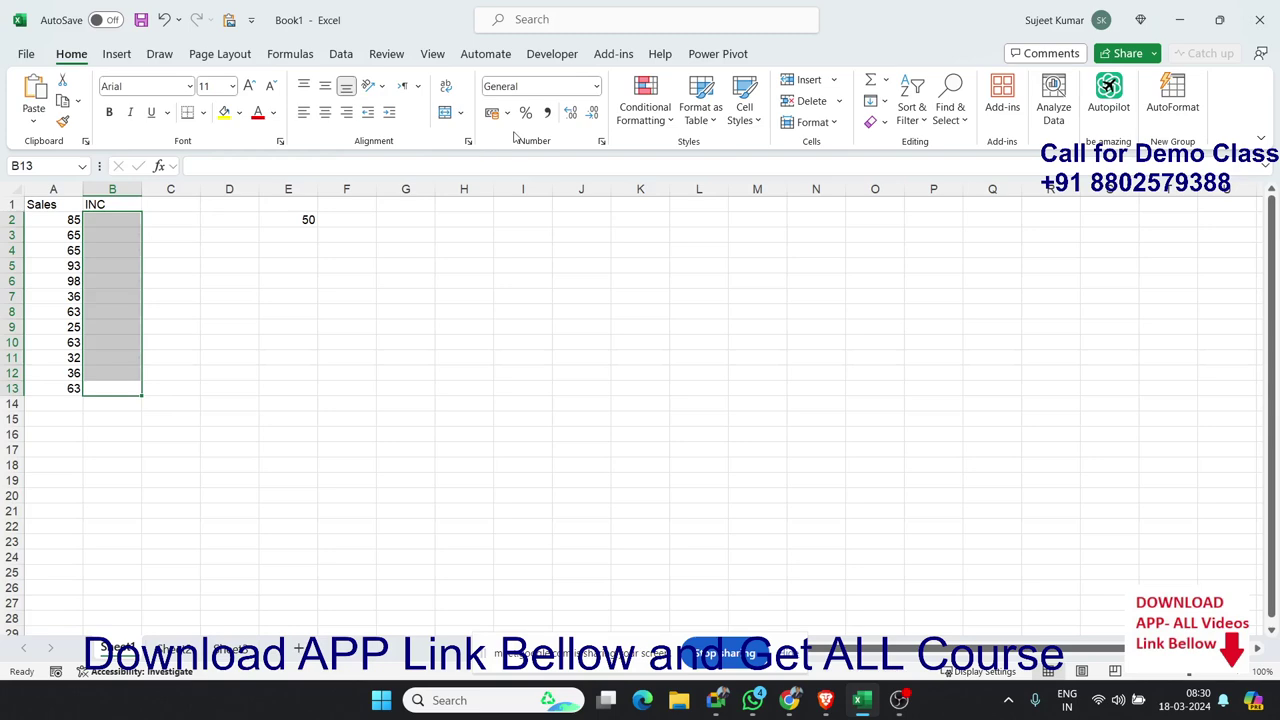
# Step: Open the Visual Basic editor beside Excel and insert a new module
pyautogui.click(553, 54)
pyautogui.click(33, 100)
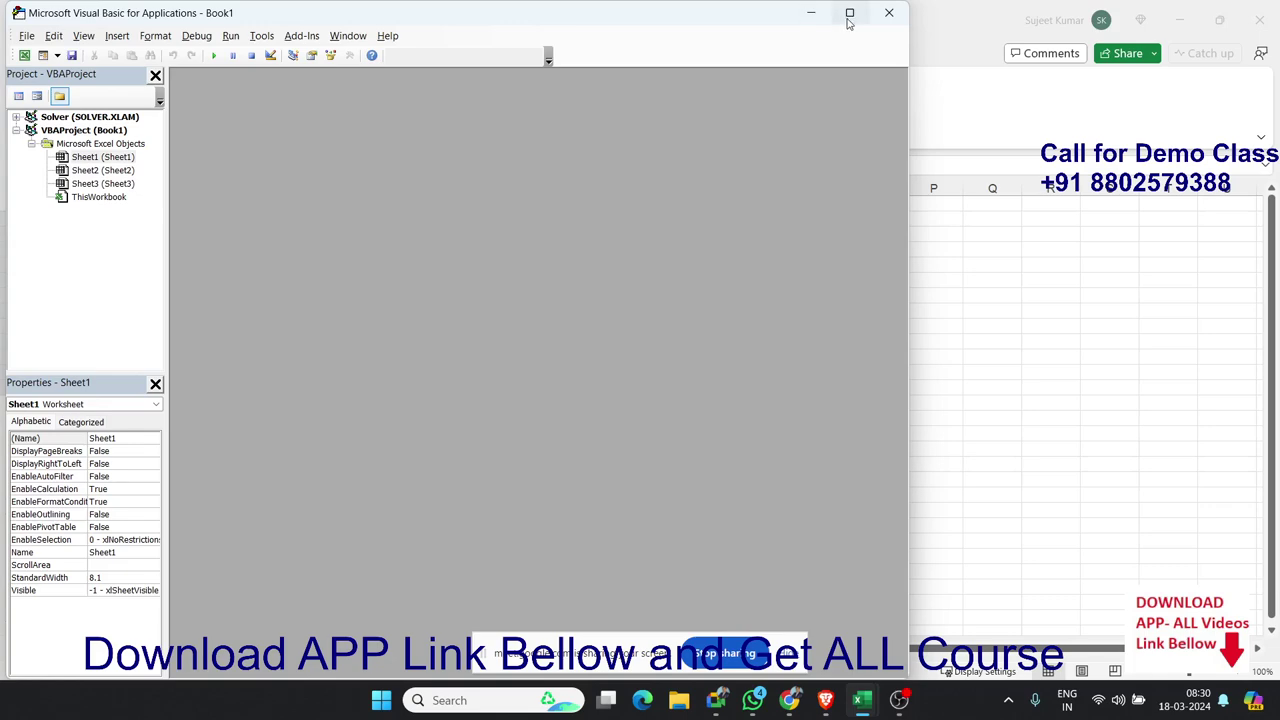
pyautogui.click(786, 62)
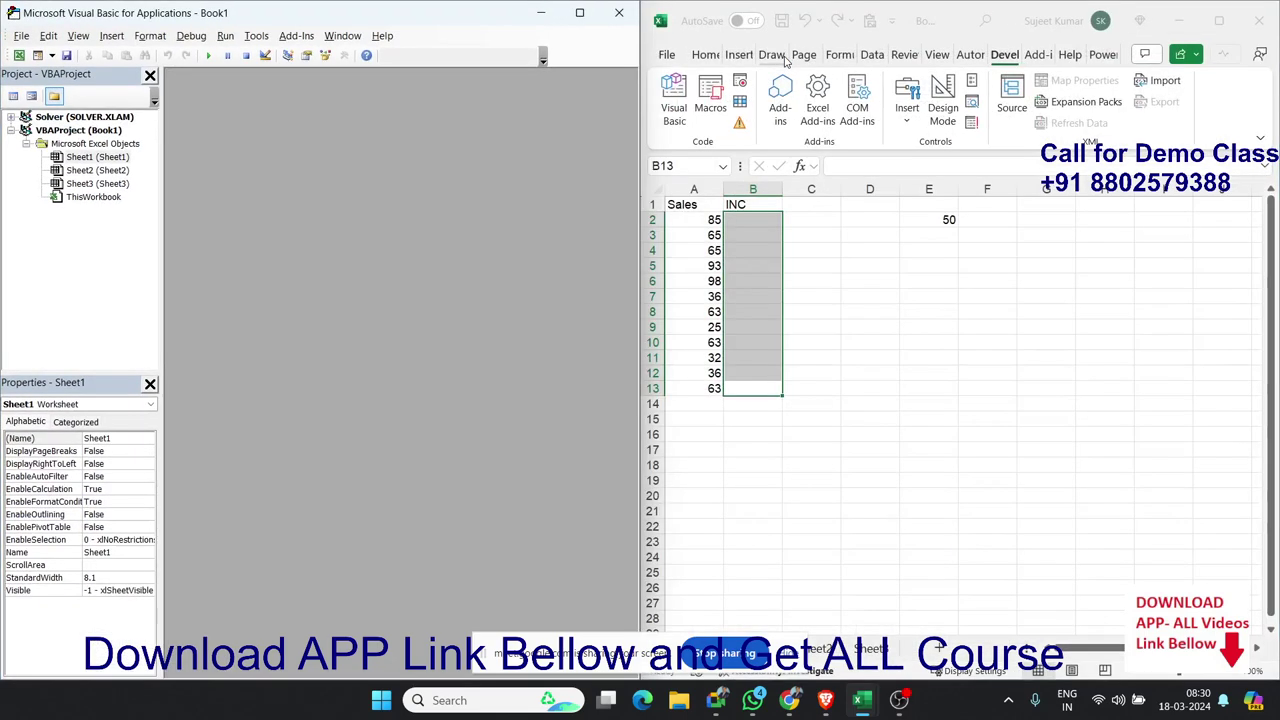
pyautogui.click(115, 38)
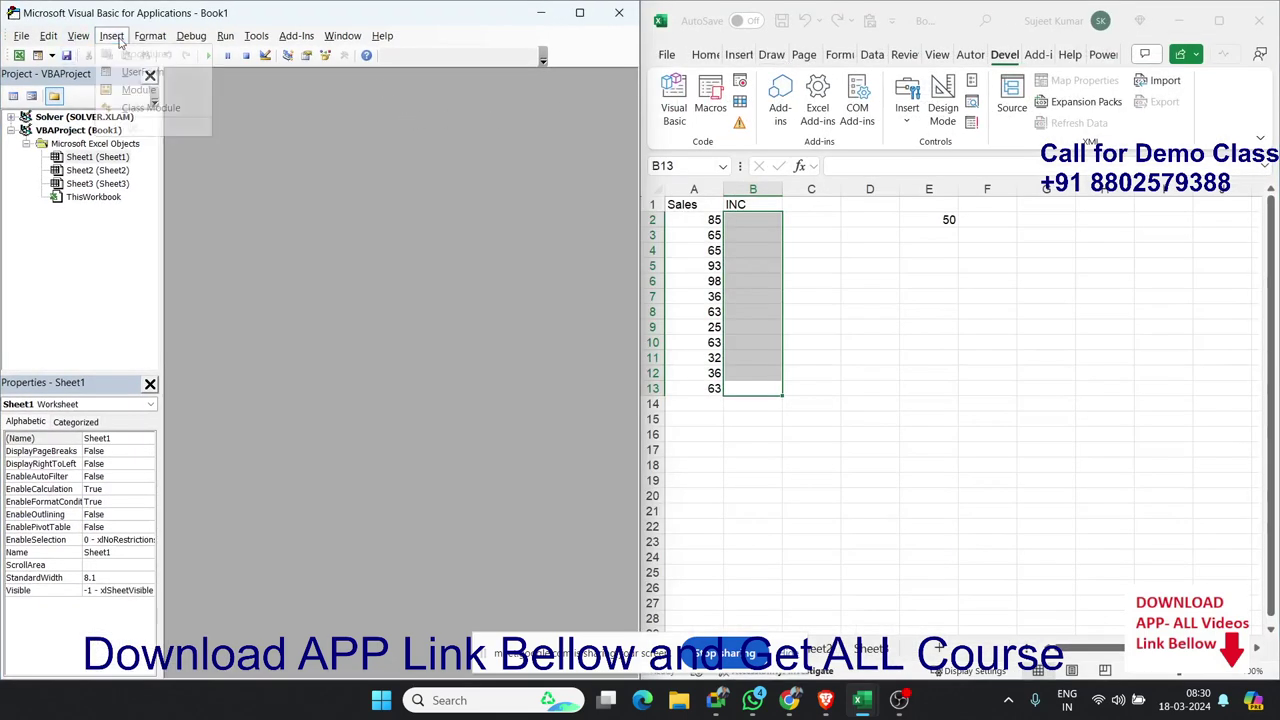
pyautogui.click(138, 90)
# Step: Write Sub fun_1() containing Range("B2").Value = "=A2*50"
pyautogui.write('Sub ')
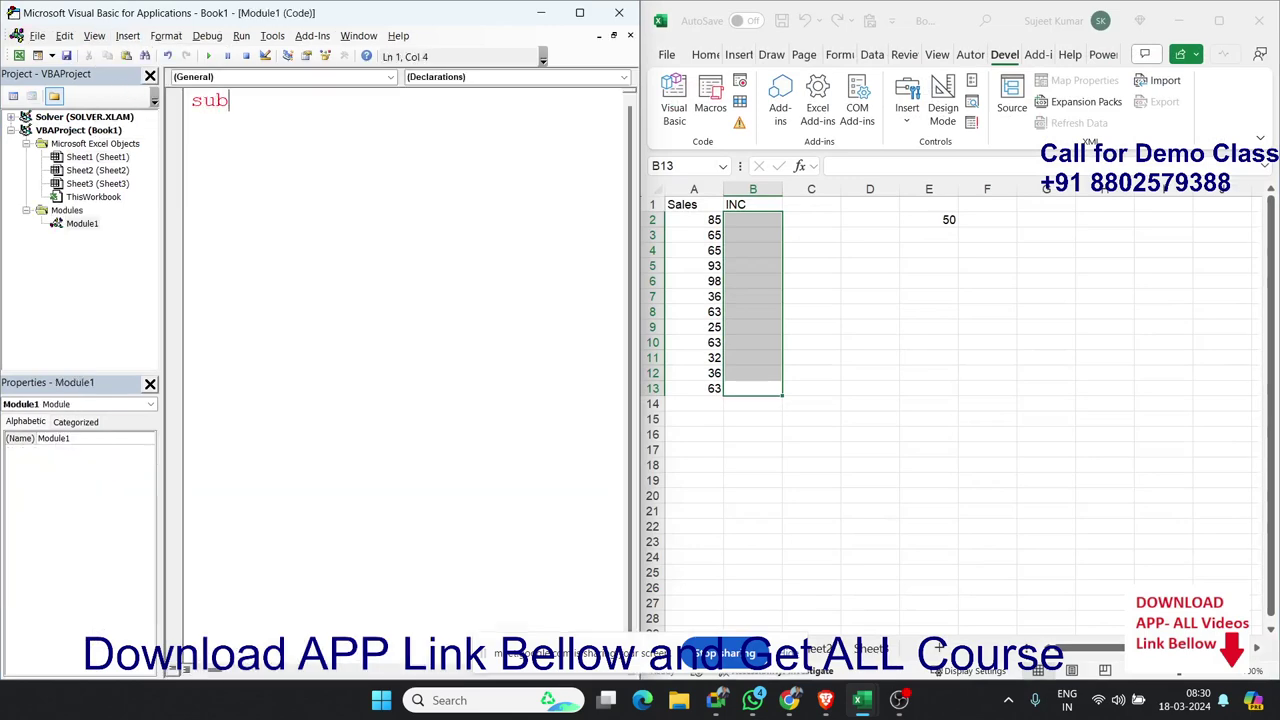
pyautogui.write('fun')
pyautogui.write('_1(')
pyautogui.write(')')
pyautogui.press('Return')
pyautogui.press('Return')
pyautogui.press('Return')
pyautogui.press('Return')
pyautogui.press('Up')
pyautogui.press('Up')
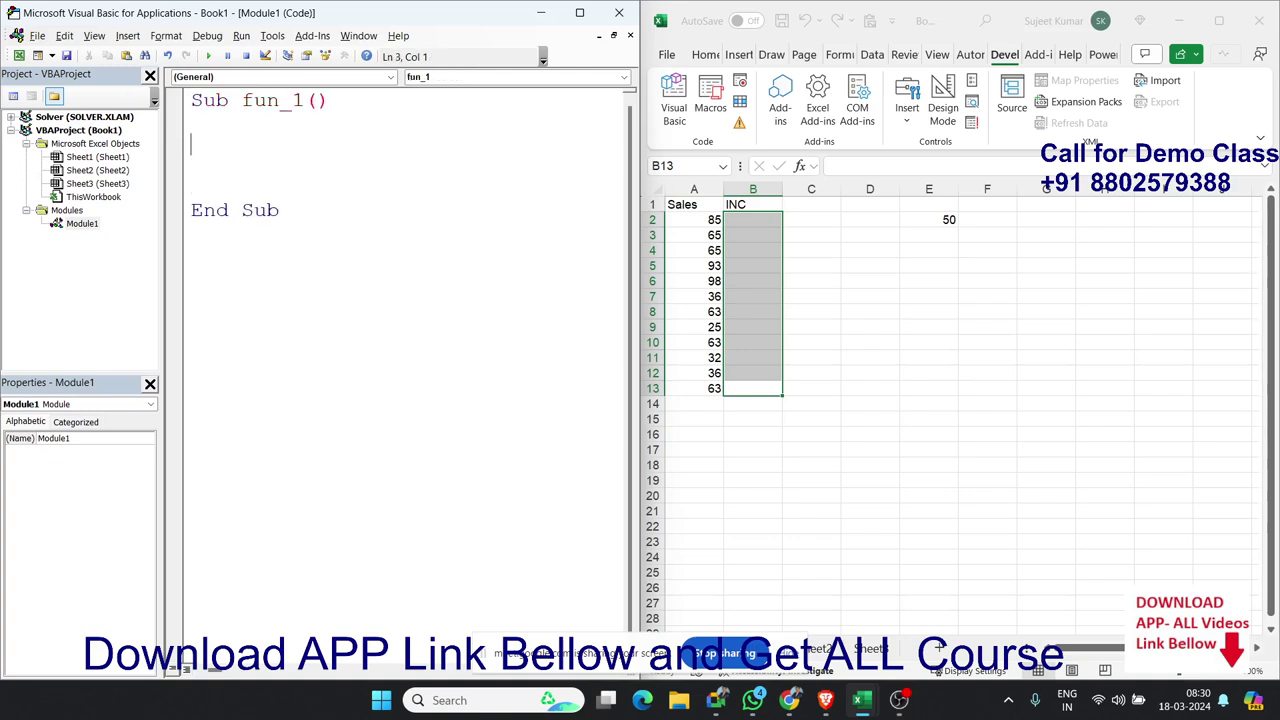
pyautogui.write('range')
pyautogui.write('("B')
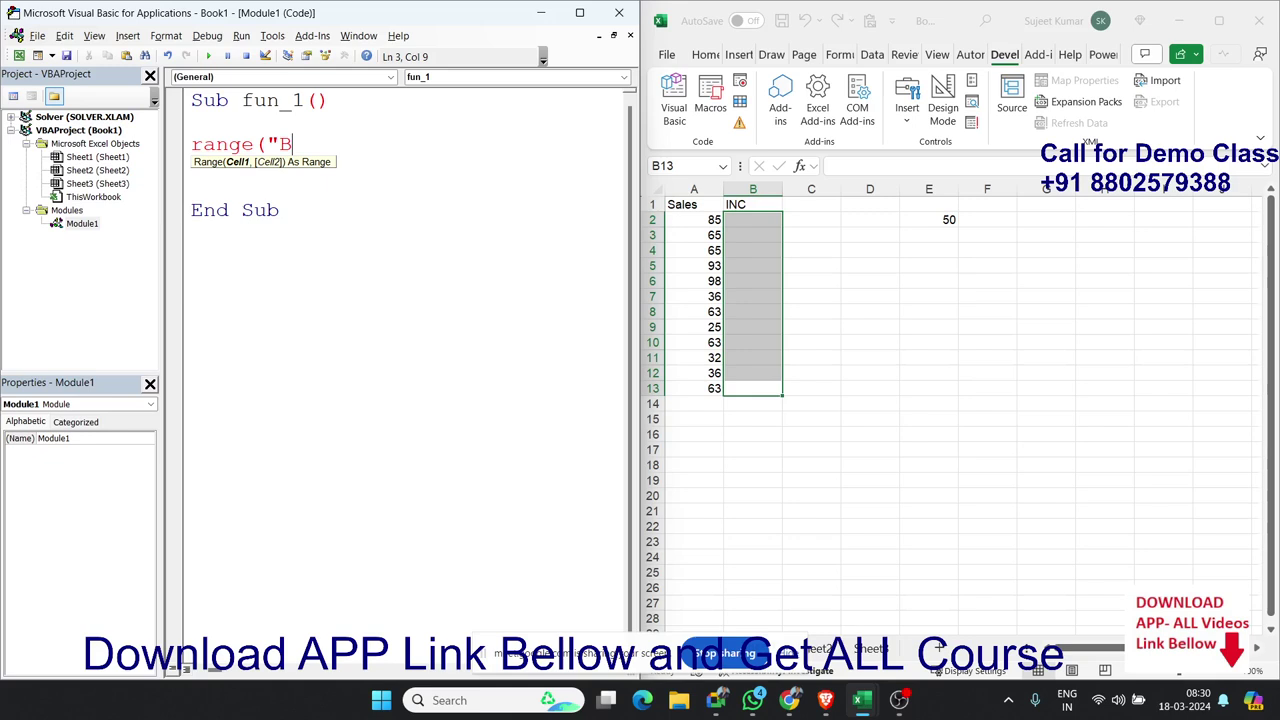
pyautogui.write('2").')
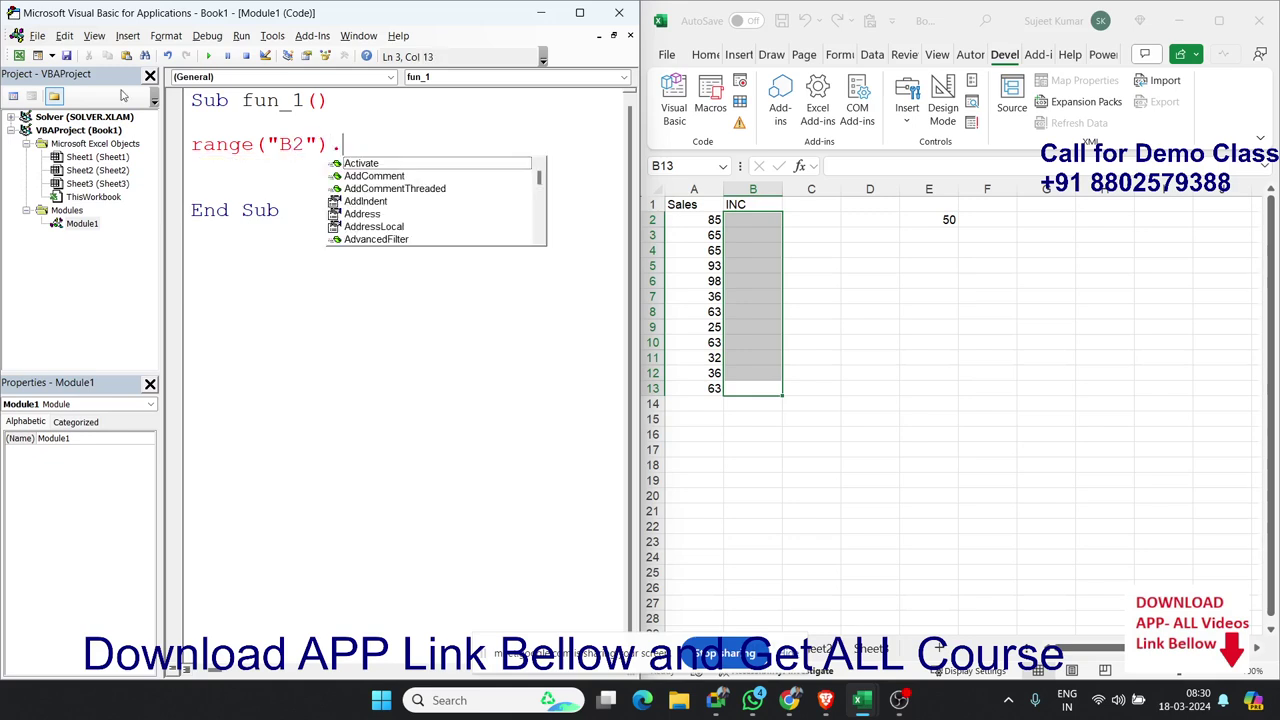
pyautogui.write('v')
pyautogui.press('Tab')
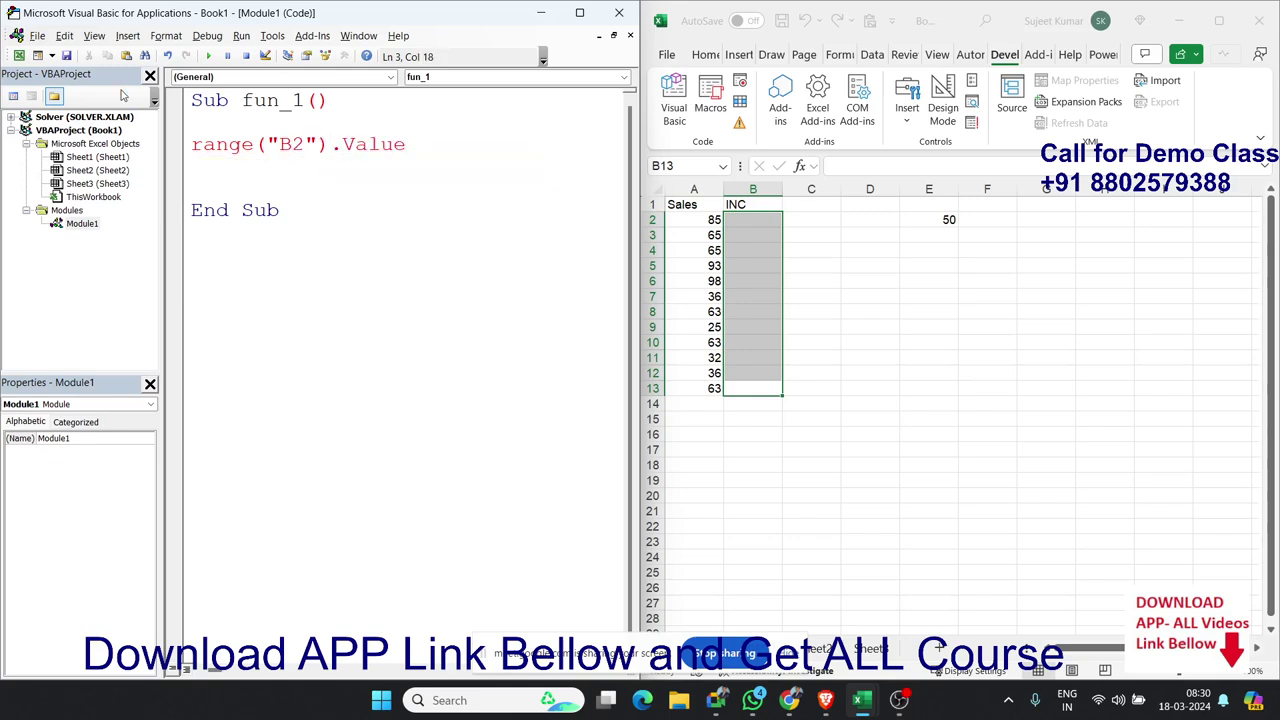
pyautogui.write('=')
pyautogui.write('"')
pyautogui.write('S')
pyautogui.press('BackSpace')
pyautogui.write('A')
pyautogui.write('2*')
pyautogui.write('50')
pyautogui.press('Left')
pyautogui.press('Left')
pyautogui.press('Left')
pyautogui.press('Left')
pyautogui.press('Left')
pyautogui.write('=')
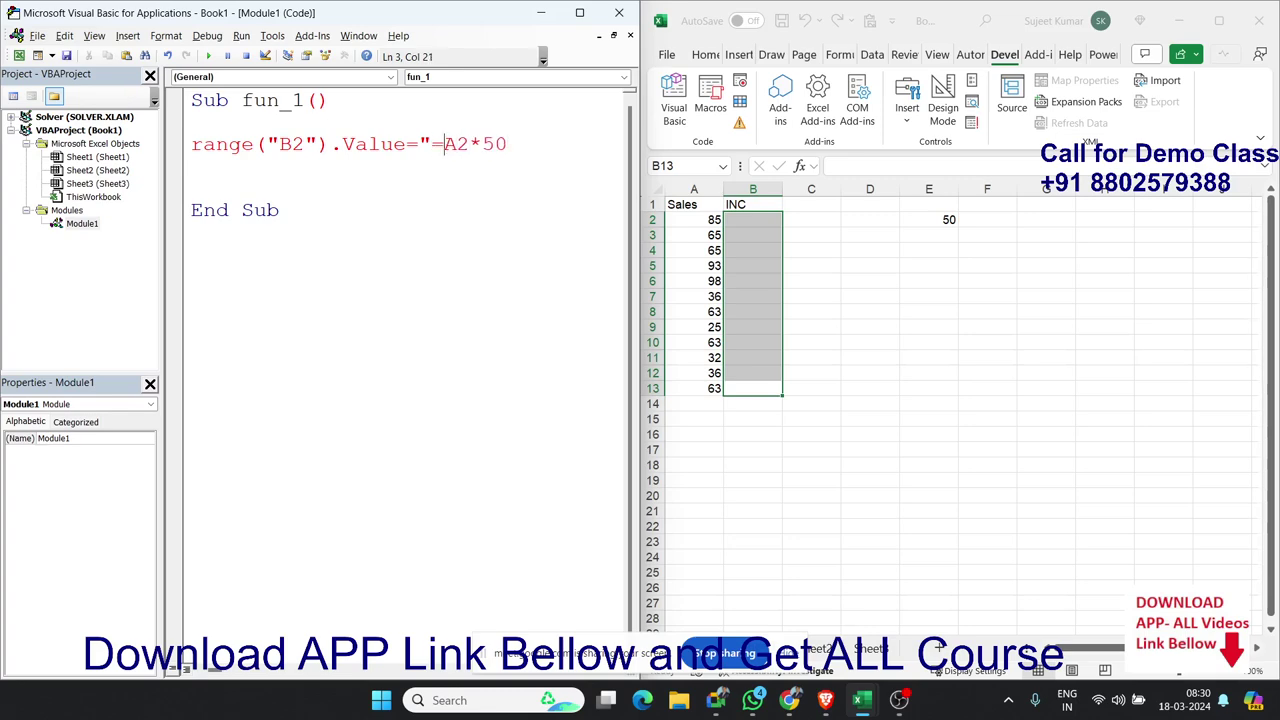
pyautogui.press('Right')
pyautogui.press('Right')
pyautogui.press('Right')
pyautogui.press('Right')
pyautogui.write('"')
pyautogui.click(476, 201)
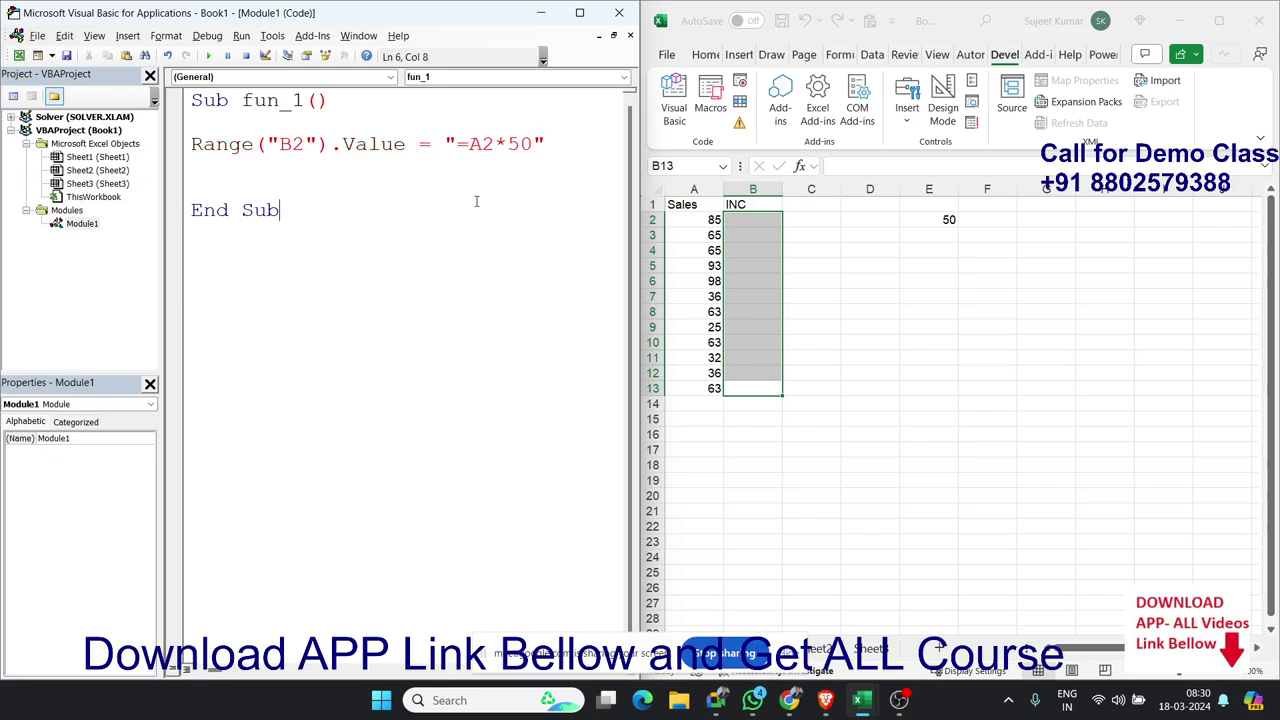
pyautogui.doubleClick(490, 144)
pyautogui.moveTo(784, 283); pyautogui.dragTo(812, 283)
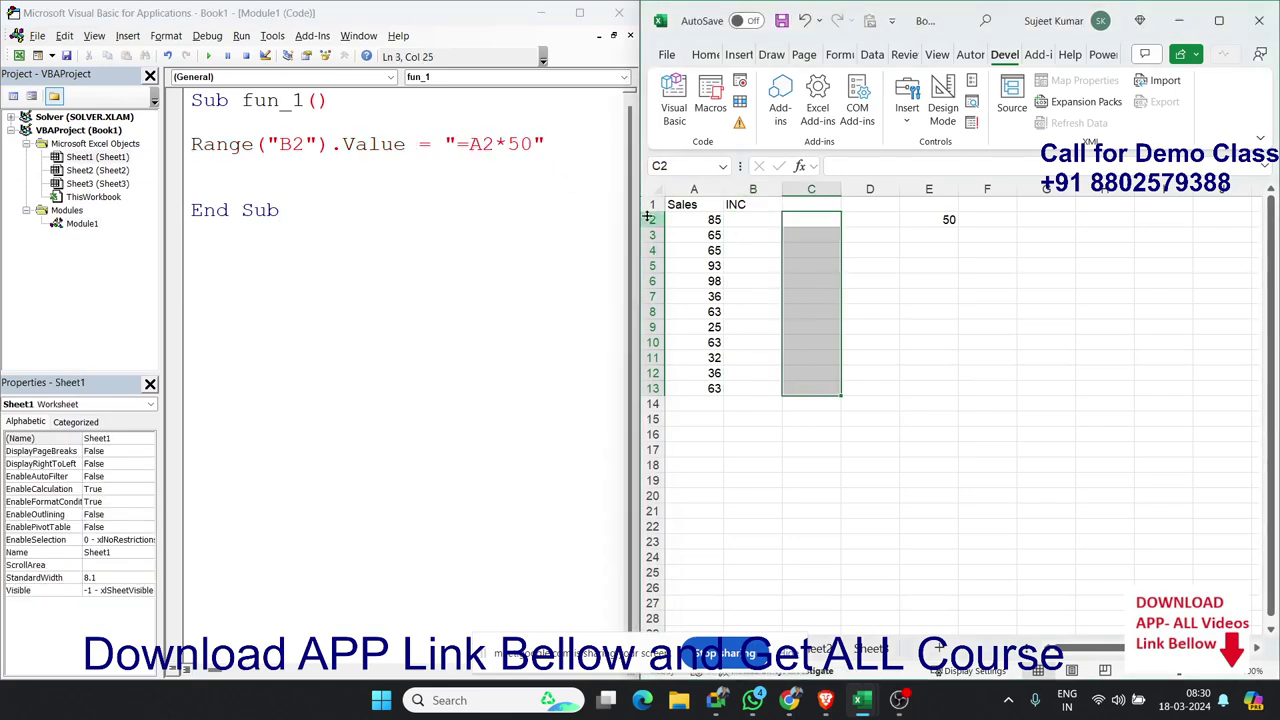
# Step: Run the fun_1 macro from the VBA editor
pyautogui.click(866, 268)
pyautogui.click(298, 171)
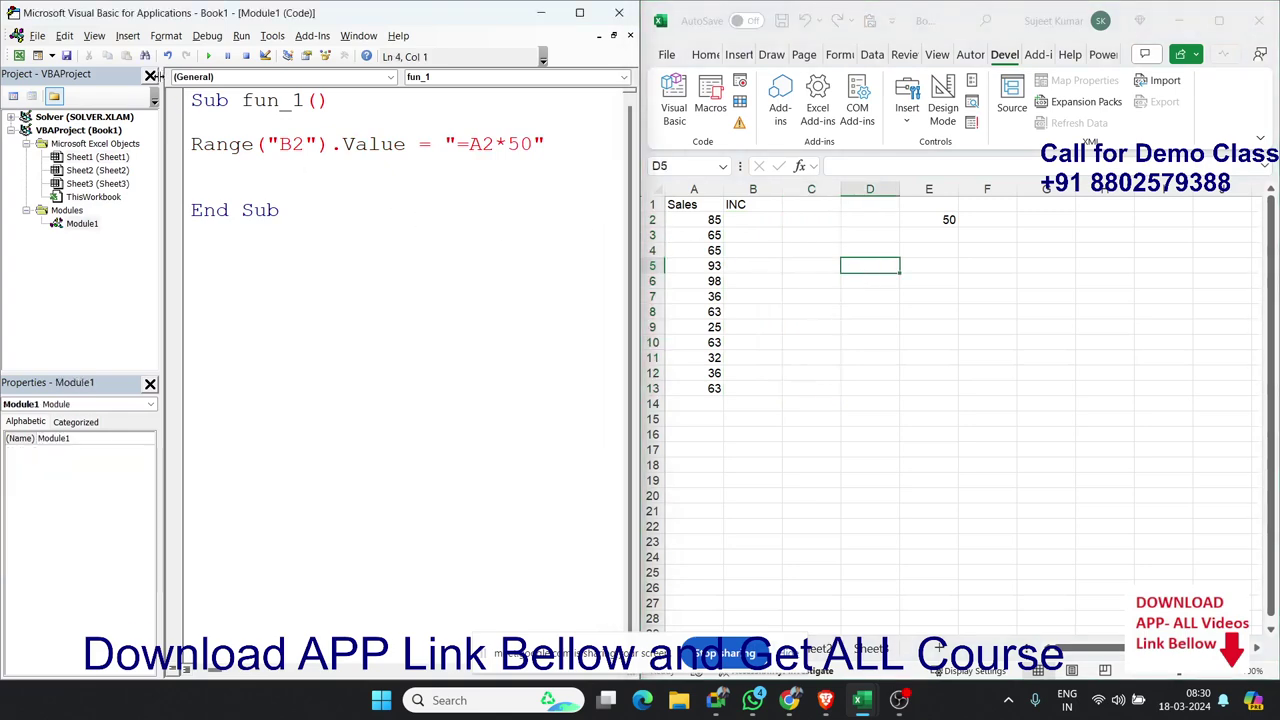
pyautogui.click(208, 56)
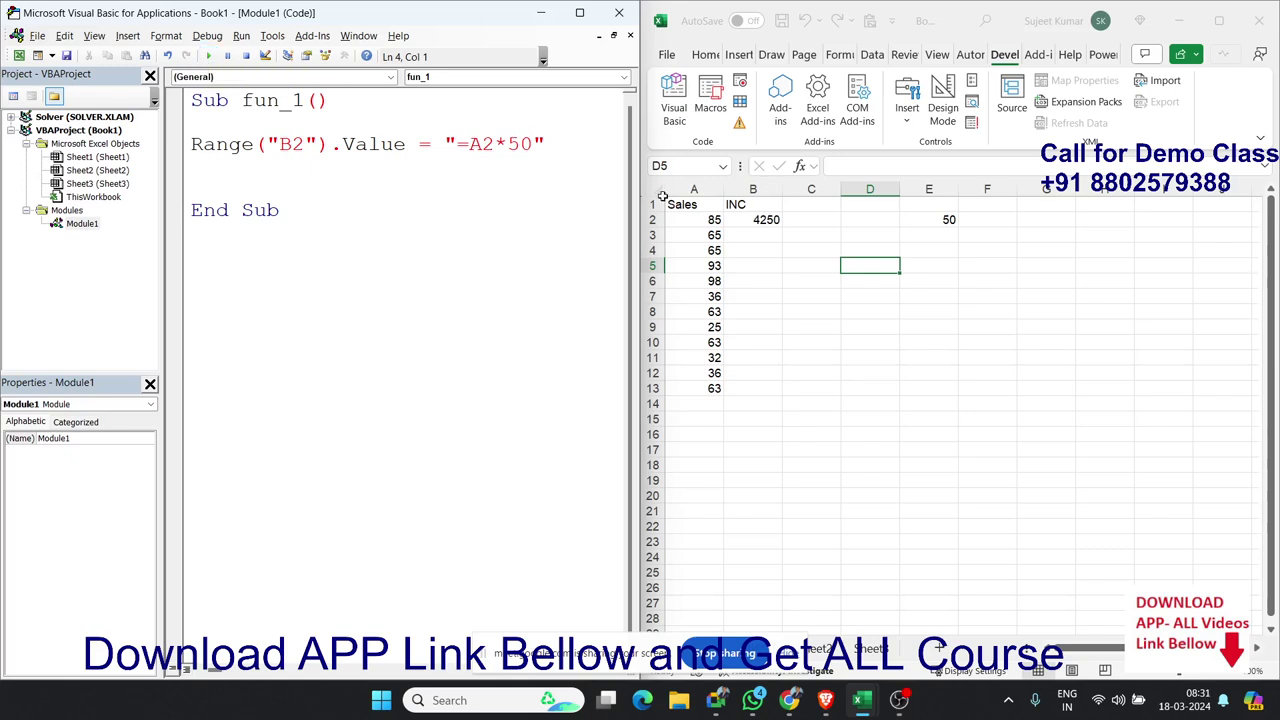
# Step: Check that B2 holds =A2*50 showing 4250, comparing it with A2
pyautogui.doubleClick(767, 219)
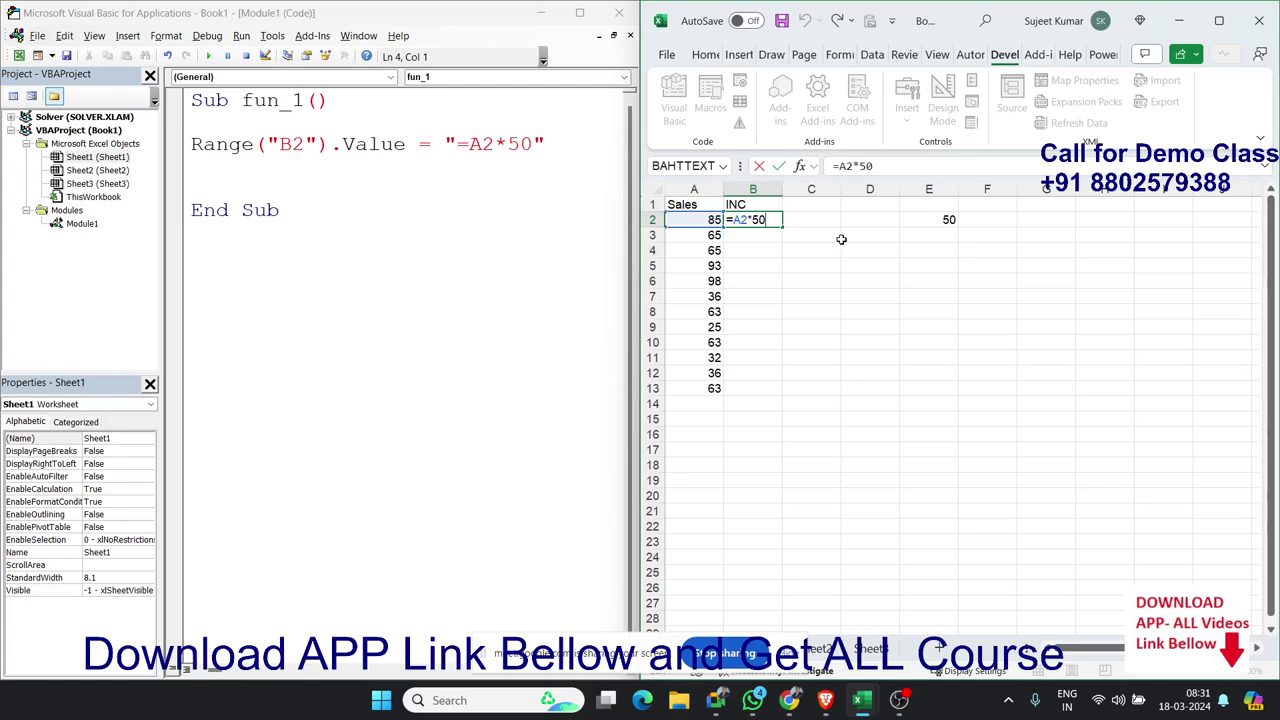
pyautogui.hotkey('ctrl', 'Return')
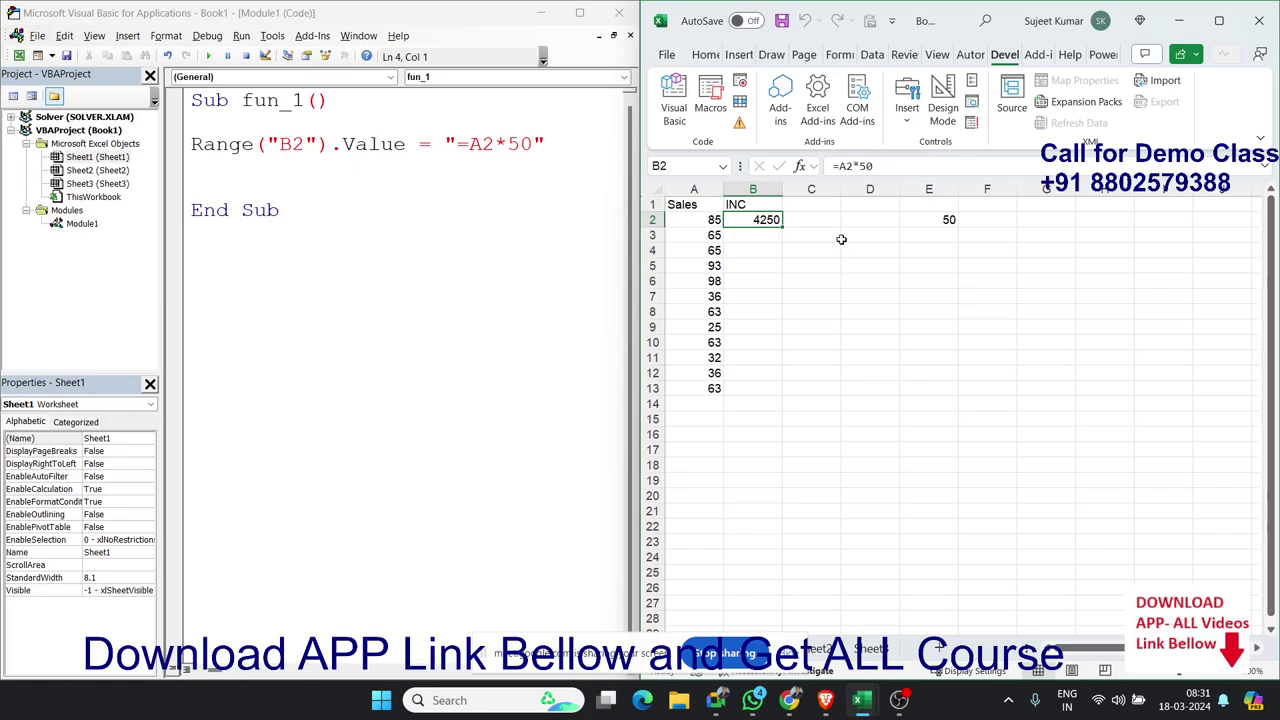
pyautogui.press('Down')
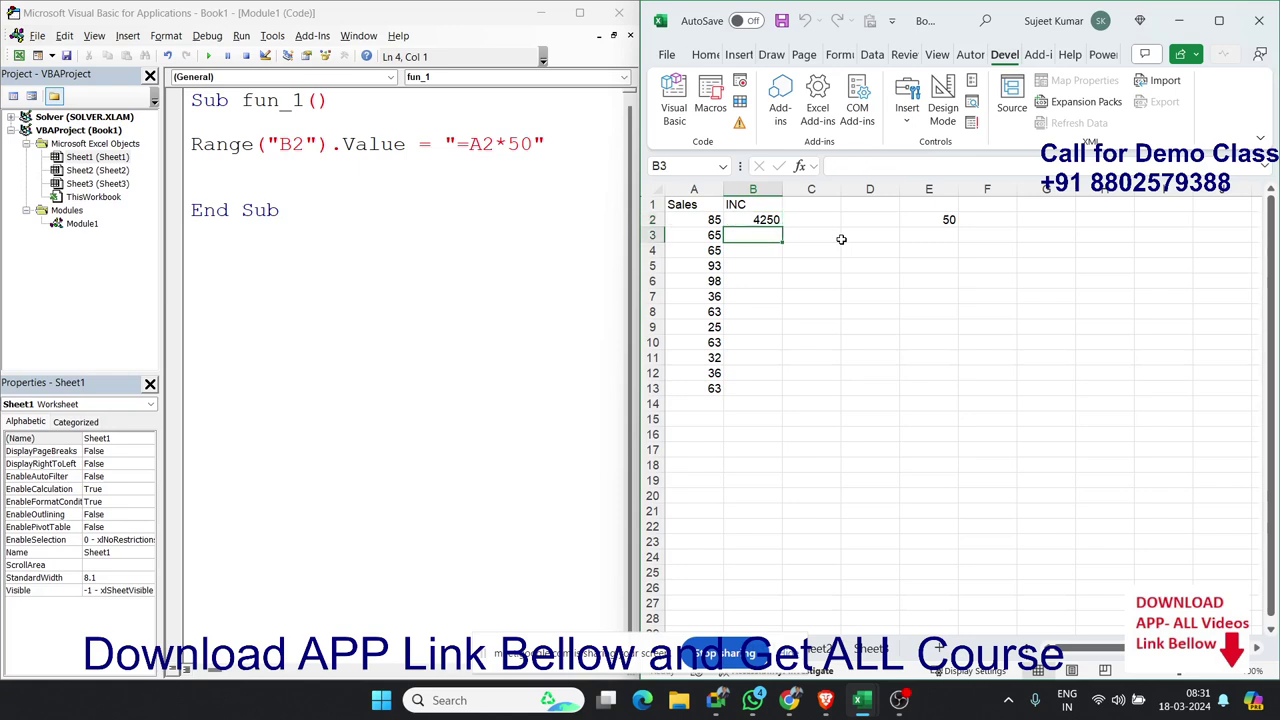
pyautogui.press('Up')
pyautogui.press('Left')
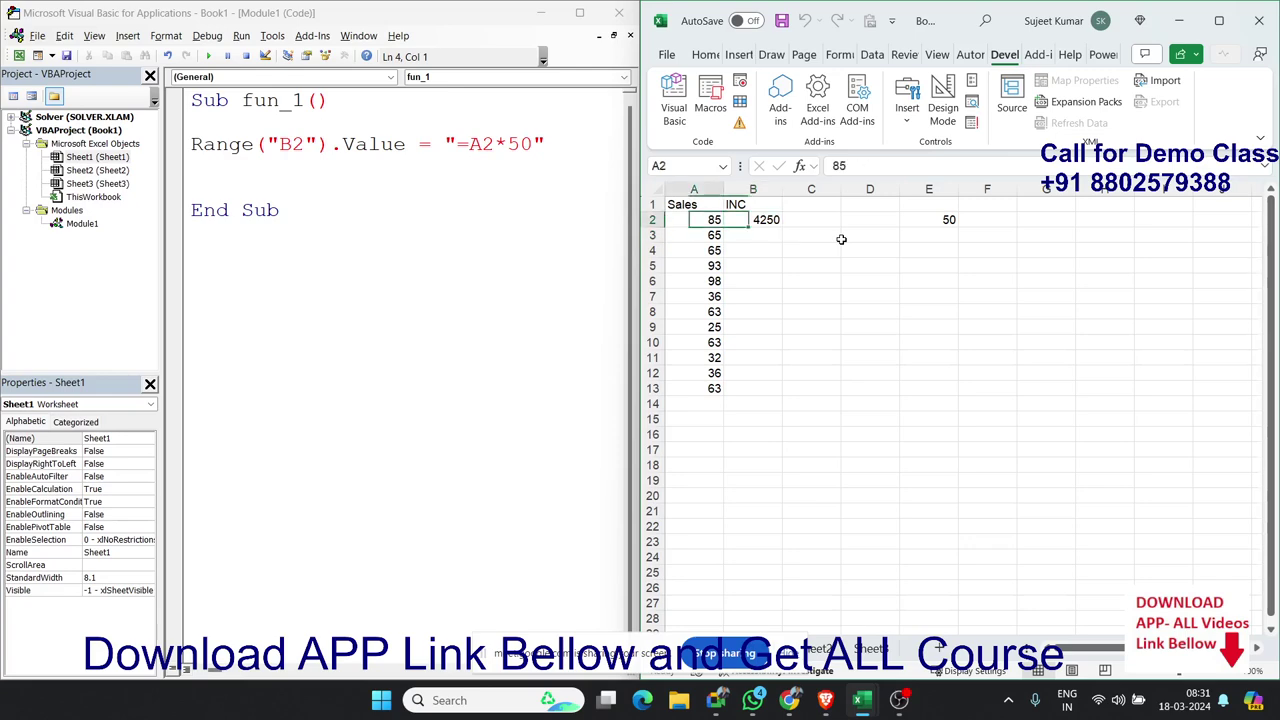
pyautogui.press('Down')
pyautogui.press('Down')
pyautogui.press('Down')
pyautogui.press('Up')
pyautogui.press('Up')
pyautogui.press('Up')
pyautogui.press('Right')
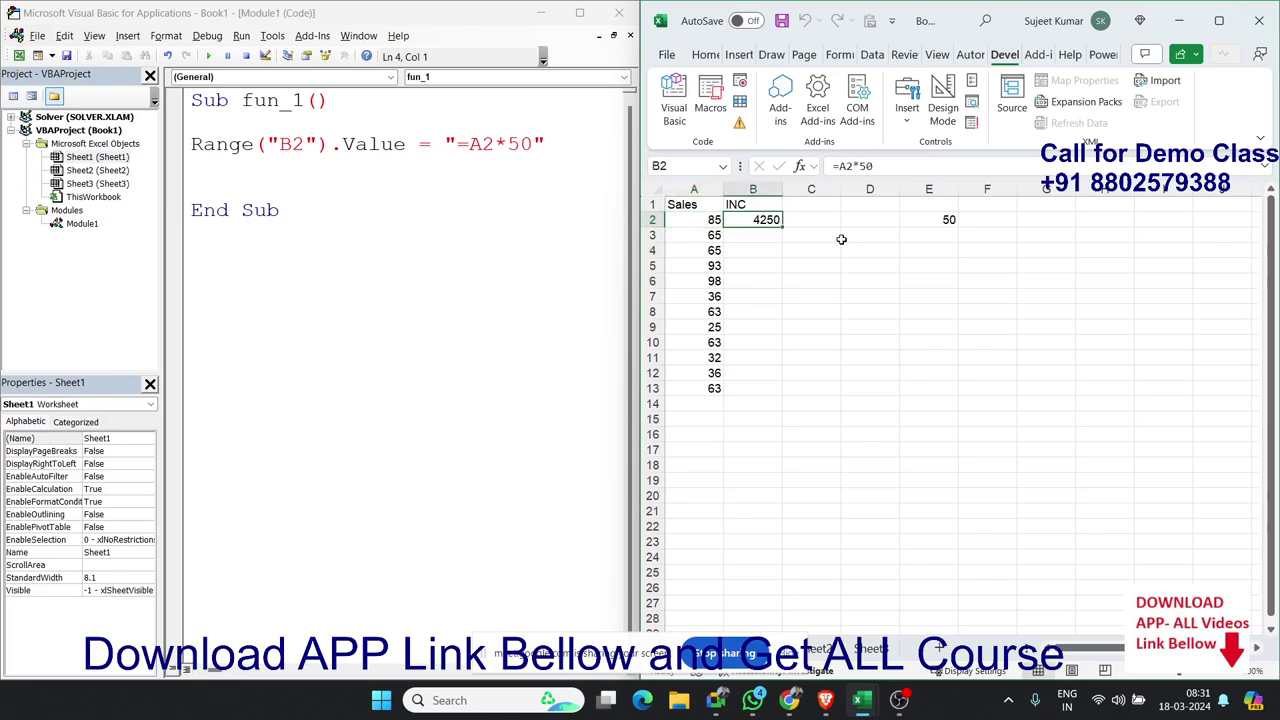
# Step: Start fun_1's second line as Range("A65000").End(xlUp), correcting stray characters
pyautogui.click(248, 174)
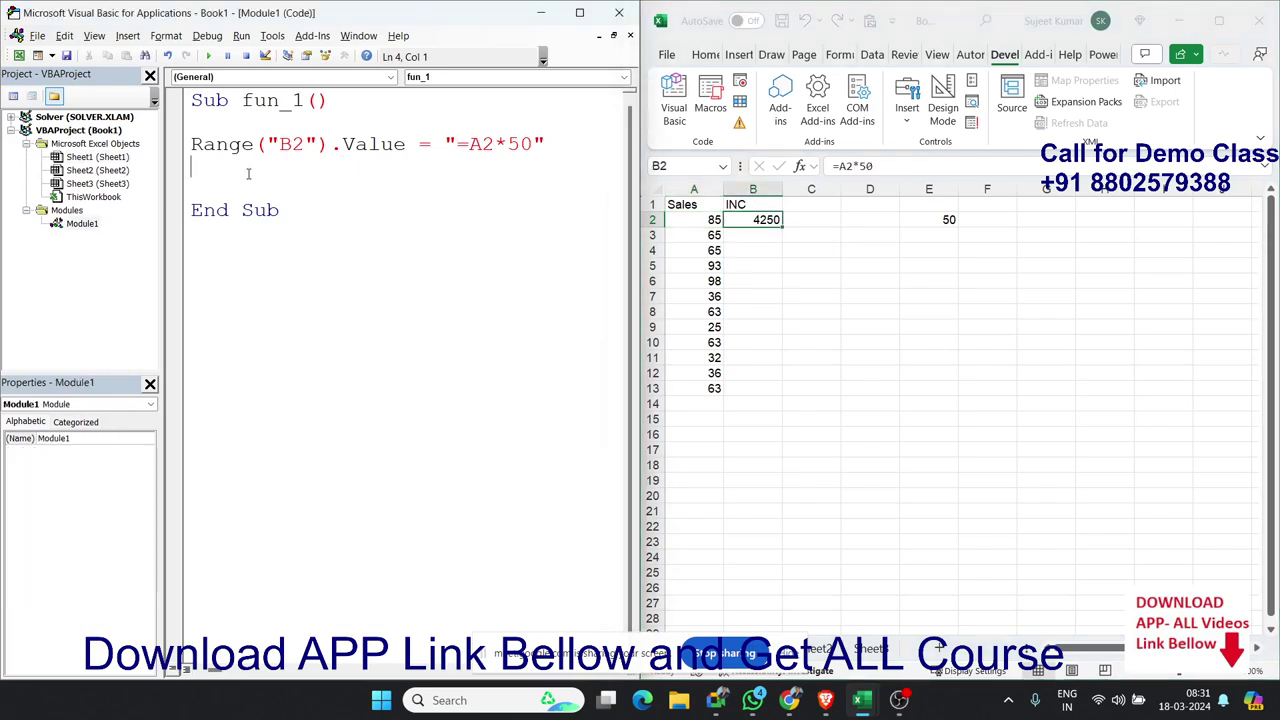
pyautogui.write('range')
pyautogui.write('("')
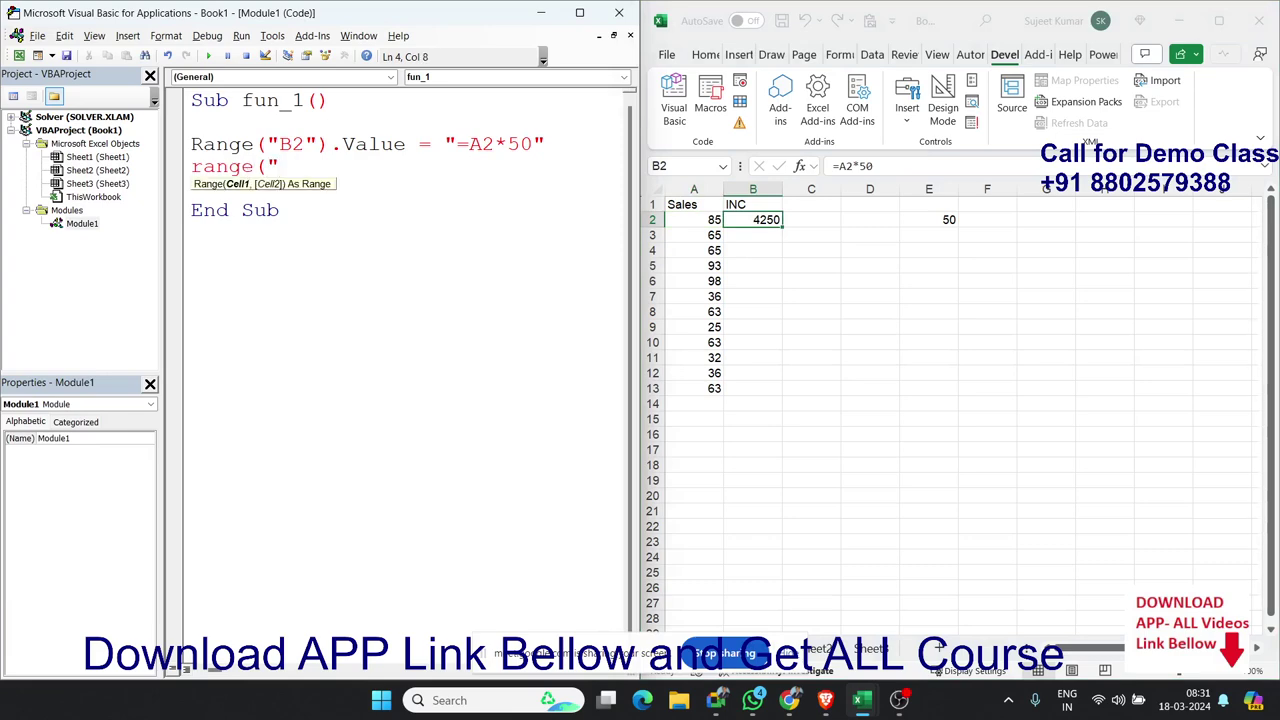
pyautogui.write('A')
pyautogui.write('65000"')
pyautogui.write(').end')
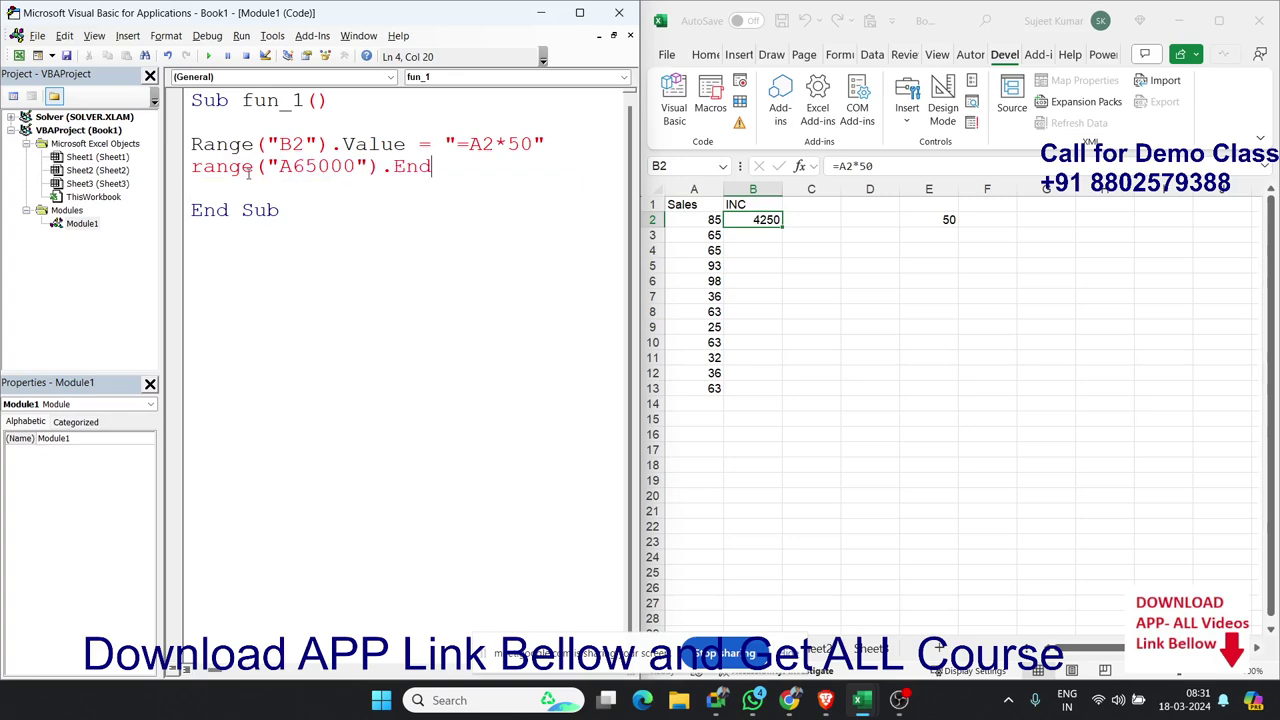
pyautogui.write('*')
pyautogui.press('BackSpace')
pyautogui.write('(')
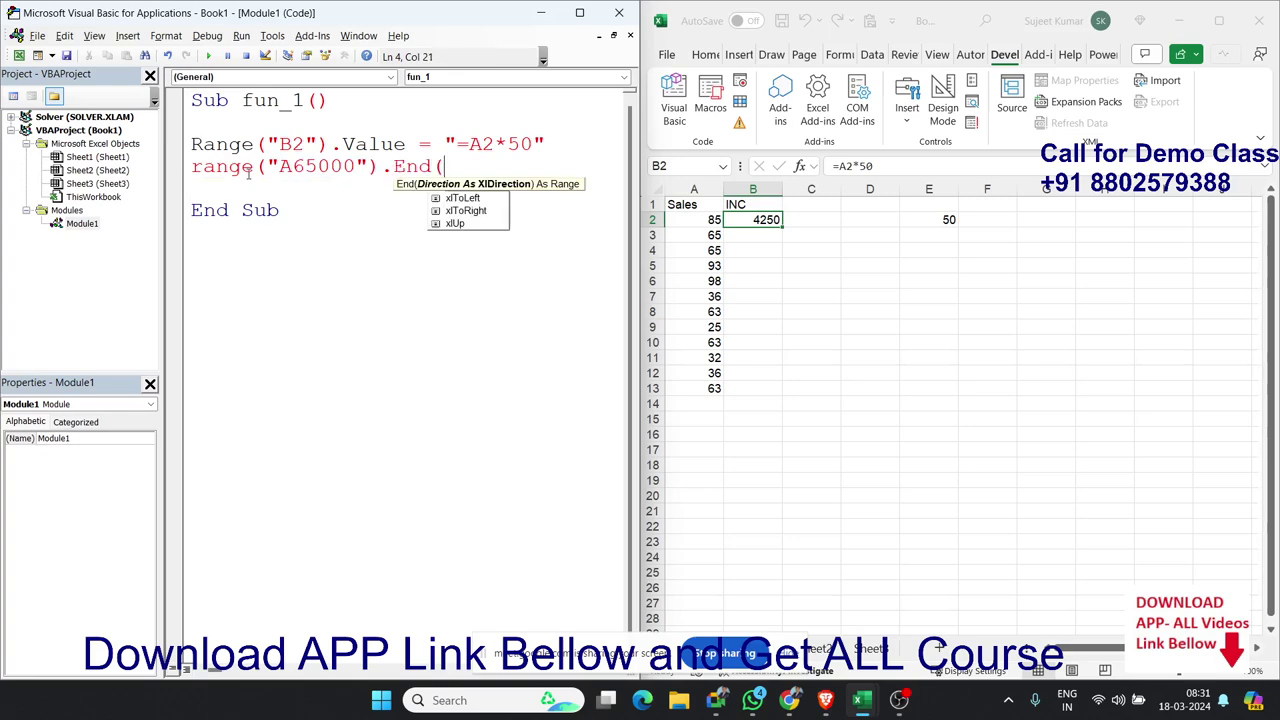
pyautogui.click(250, 176)
pyautogui.press('Return')
pyautogui.press('BackSpace')
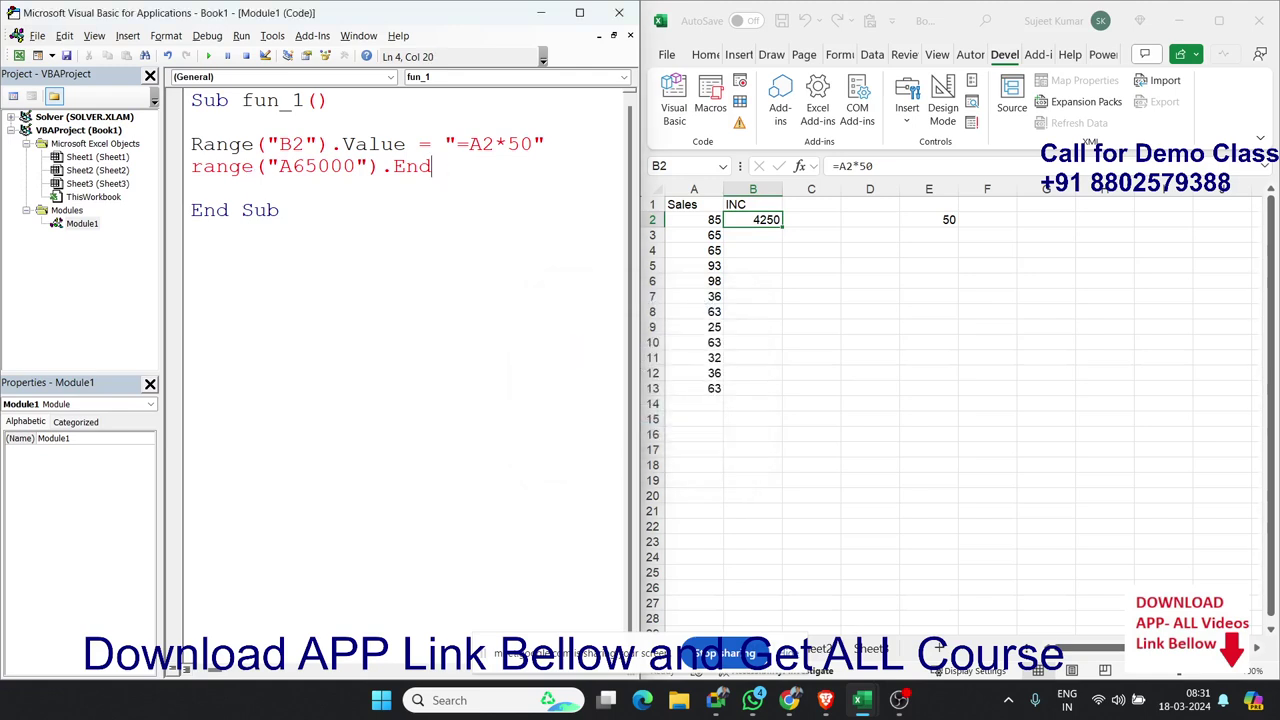
pyautogui.write('(')
pyautogui.press('Down')
pyautogui.press('Down')
pyautogui.press('Down')
pyautogui.press('Down')
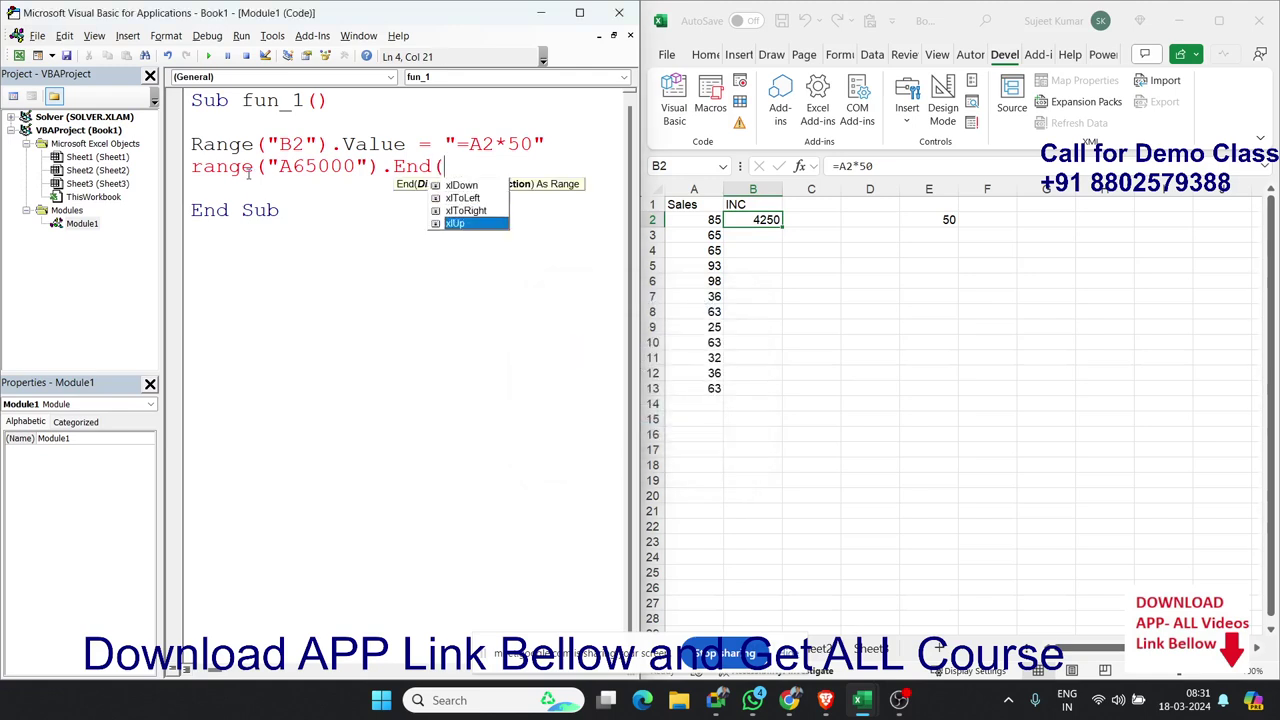
pyautogui.press('Tab')
# Step: Finish that line with .Offset(0,1).Select
pyautogui.write(')')
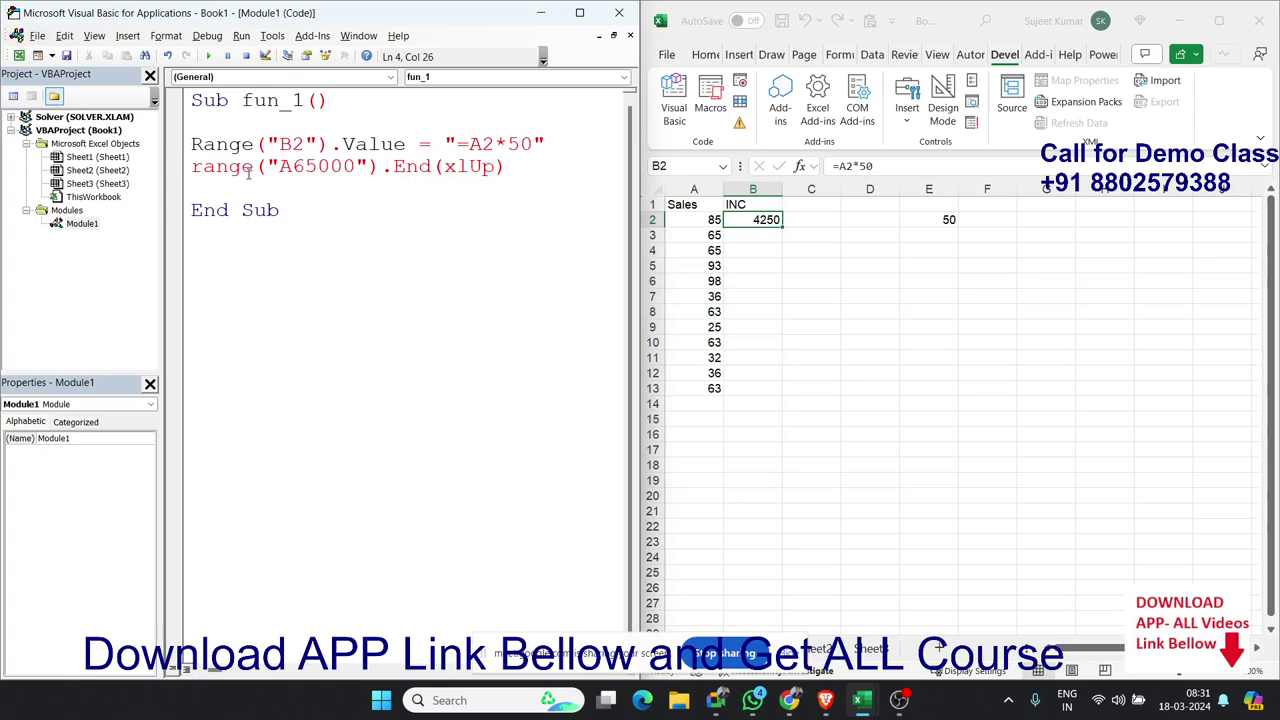
pyautogui.write('.o')
pyautogui.press('Tab')
pyautogui.write('(0,')
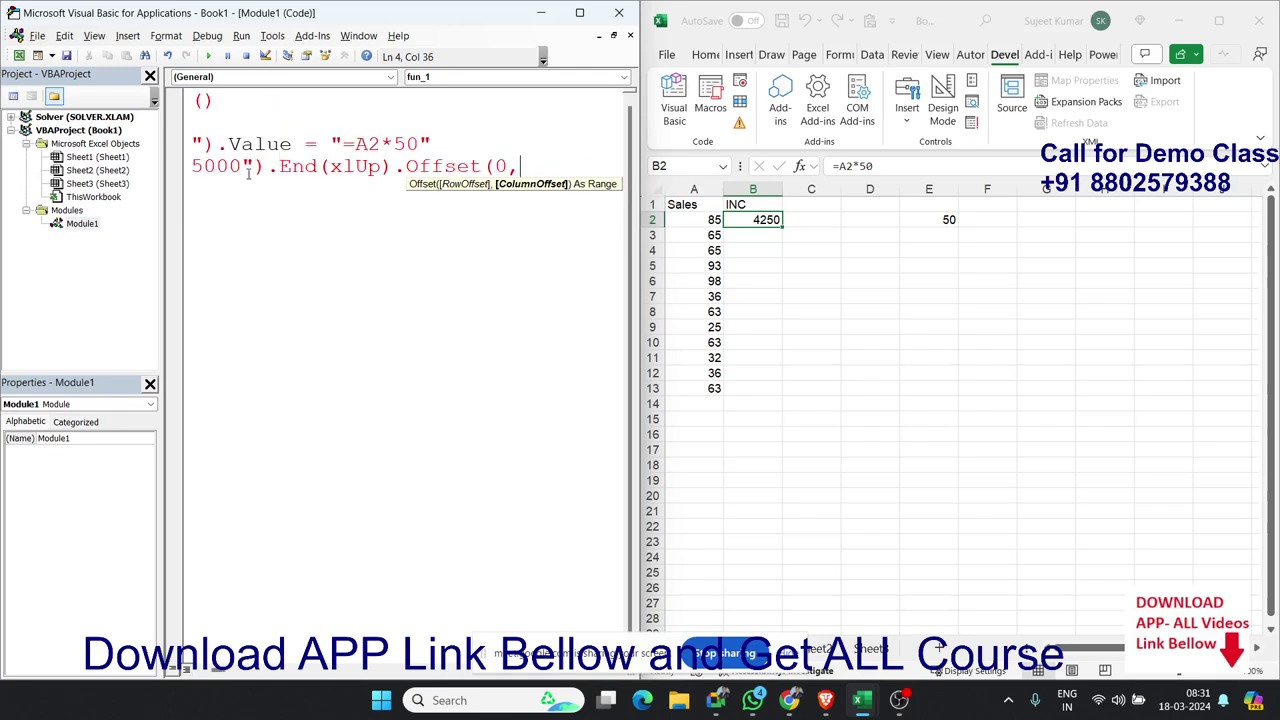
pyautogui.write('1).')
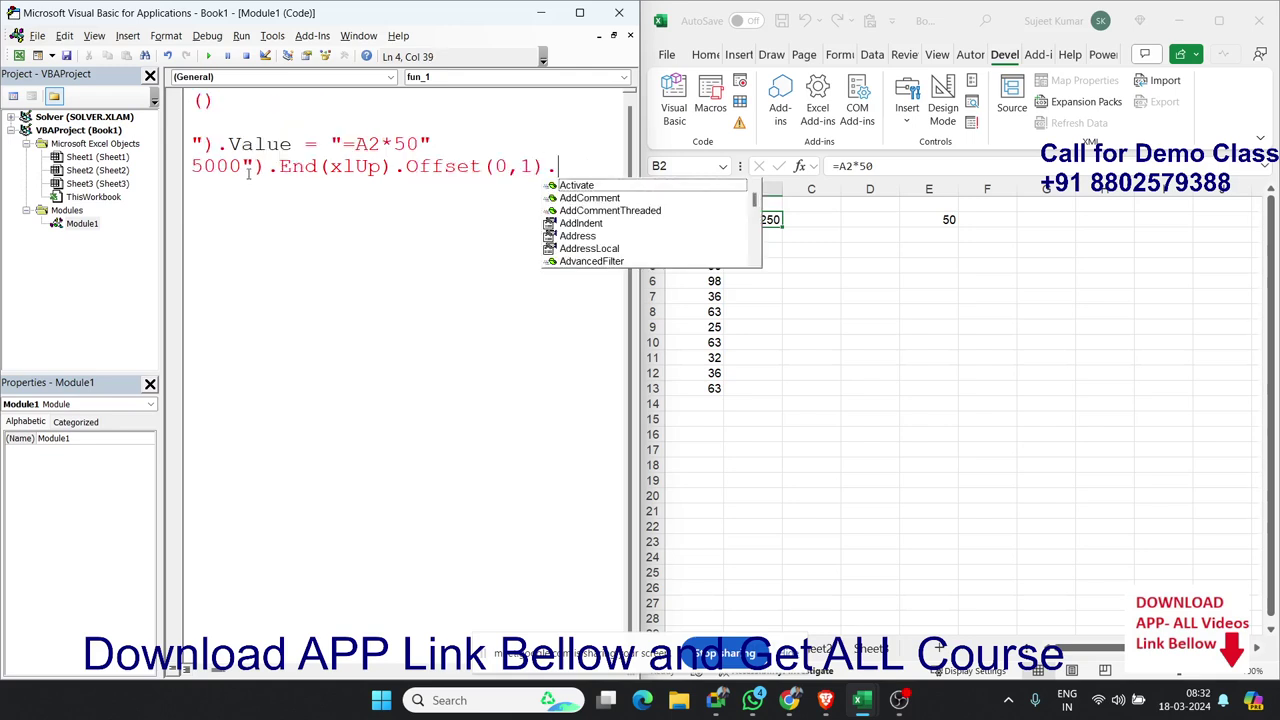
pyautogui.write('se')
pyautogui.press('Tab')
pyautogui.click(545, 376)
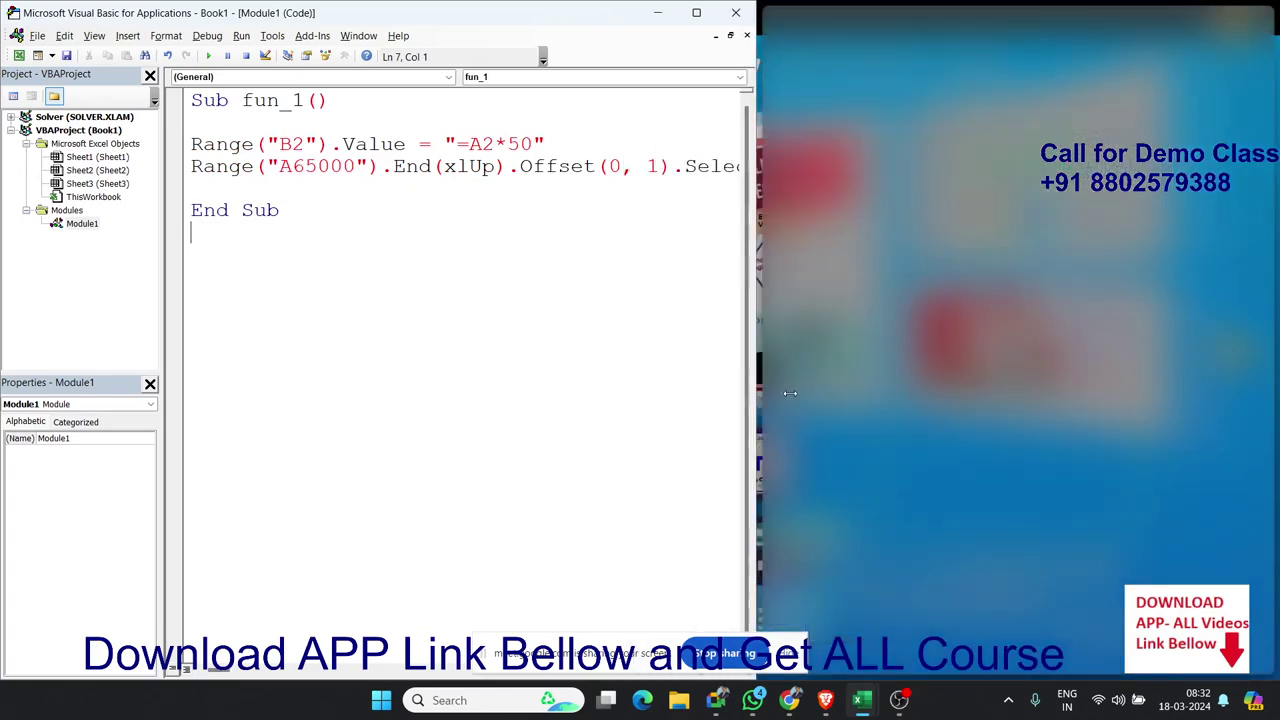
# Step: Widen the code editor, then go from A65000 up to A13 and across to B13
pyautogui.moveTo(641, 371); pyautogui.dragTo(784, 371)
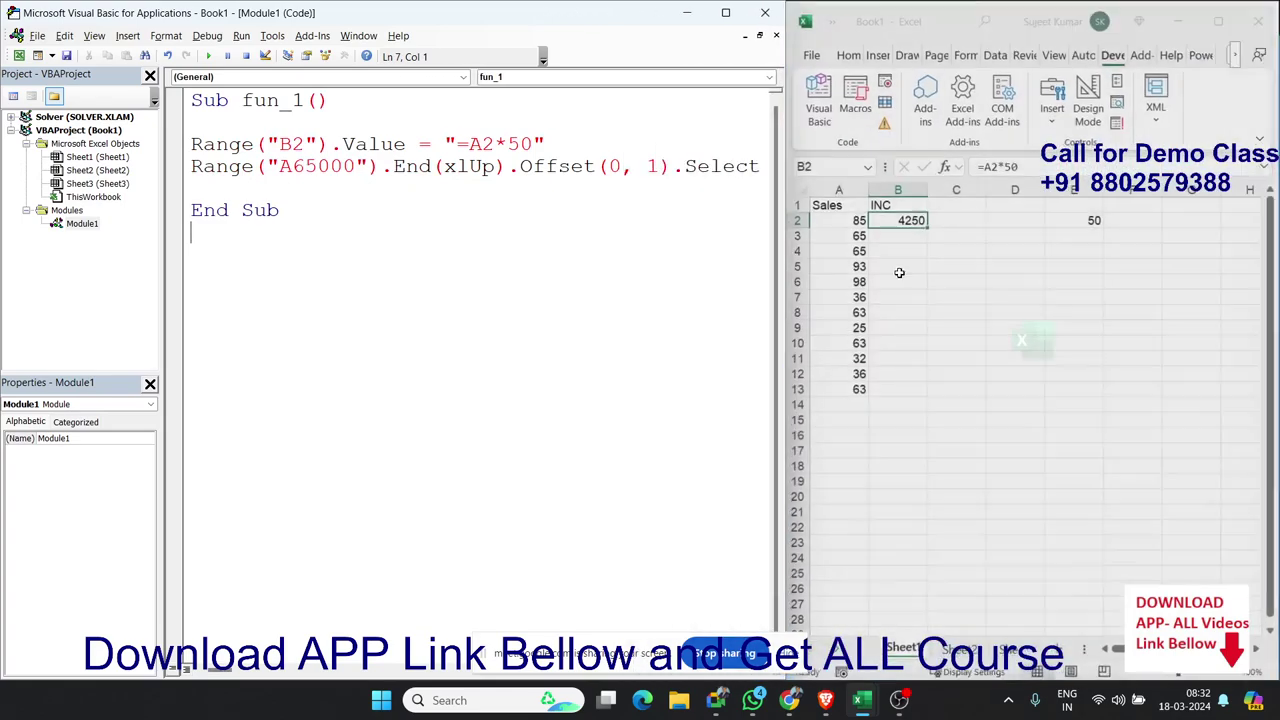
pyautogui.click(839, 166)
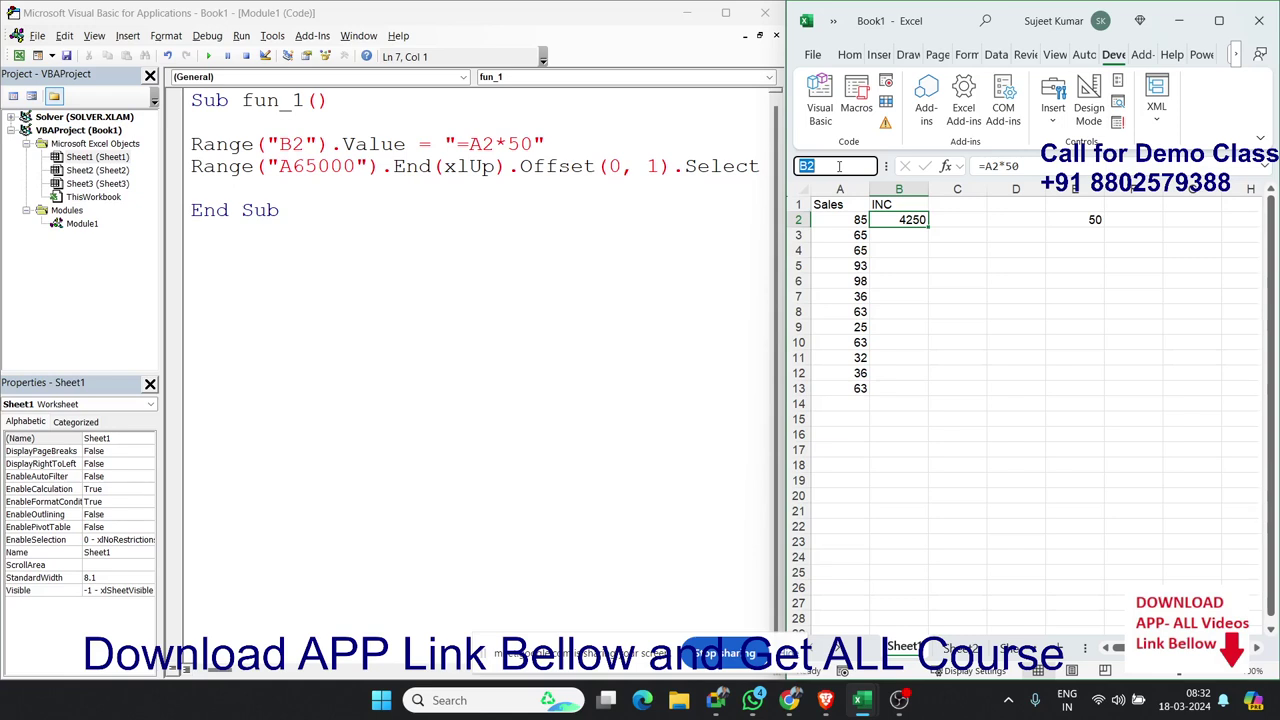
pyautogui.write('a65000')
pyautogui.press('Return')
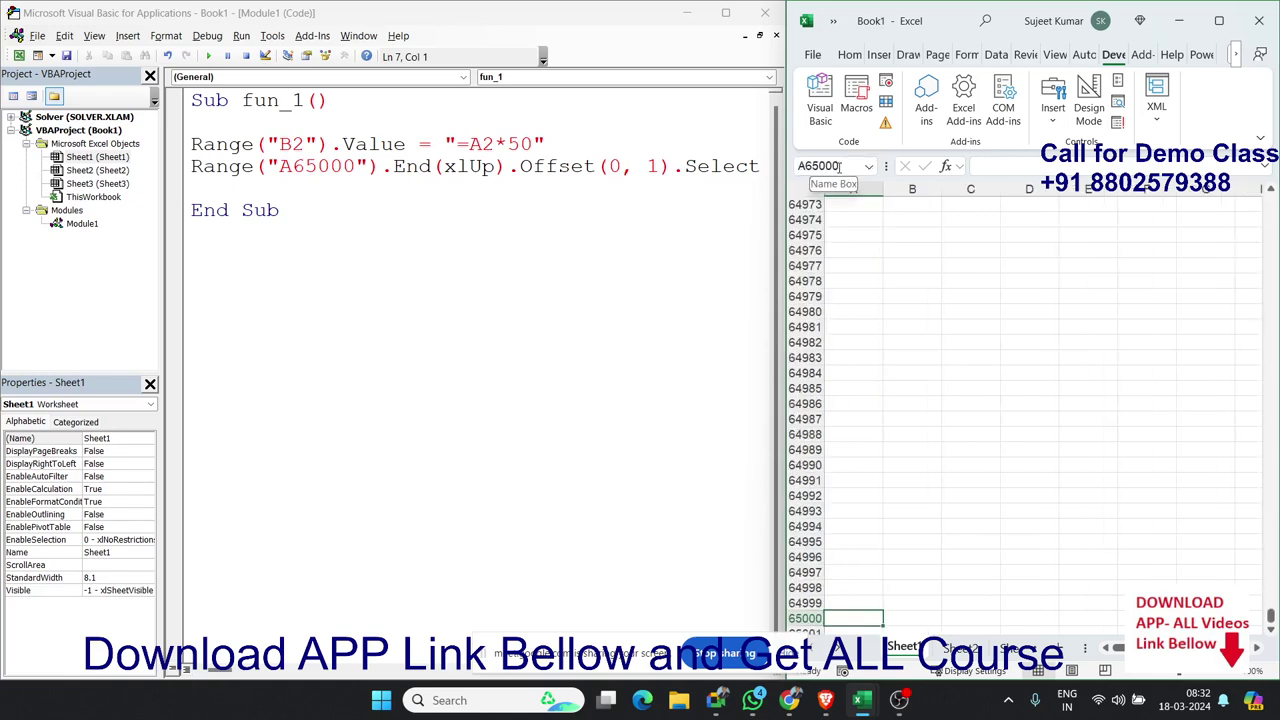
pyautogui.hotkey('ctrl', 'Up')
pyautogui.scroll(4, 973, 226)
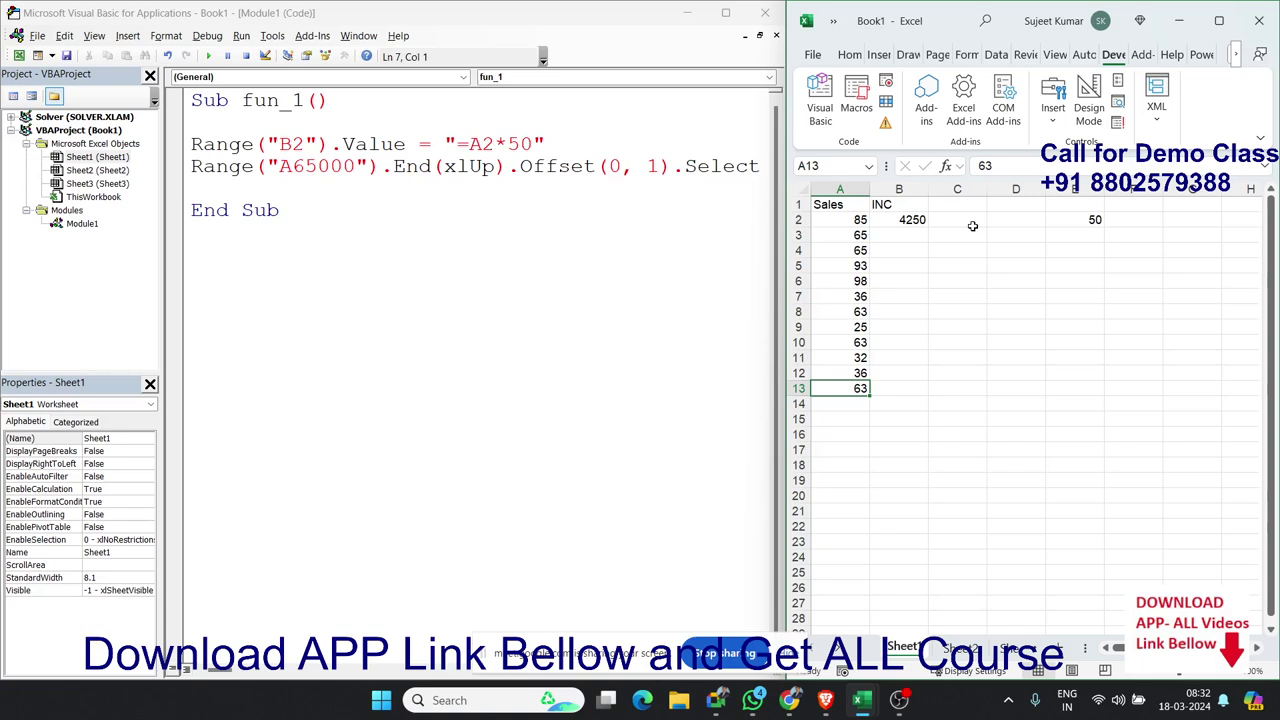
pyautogui.press('Right')
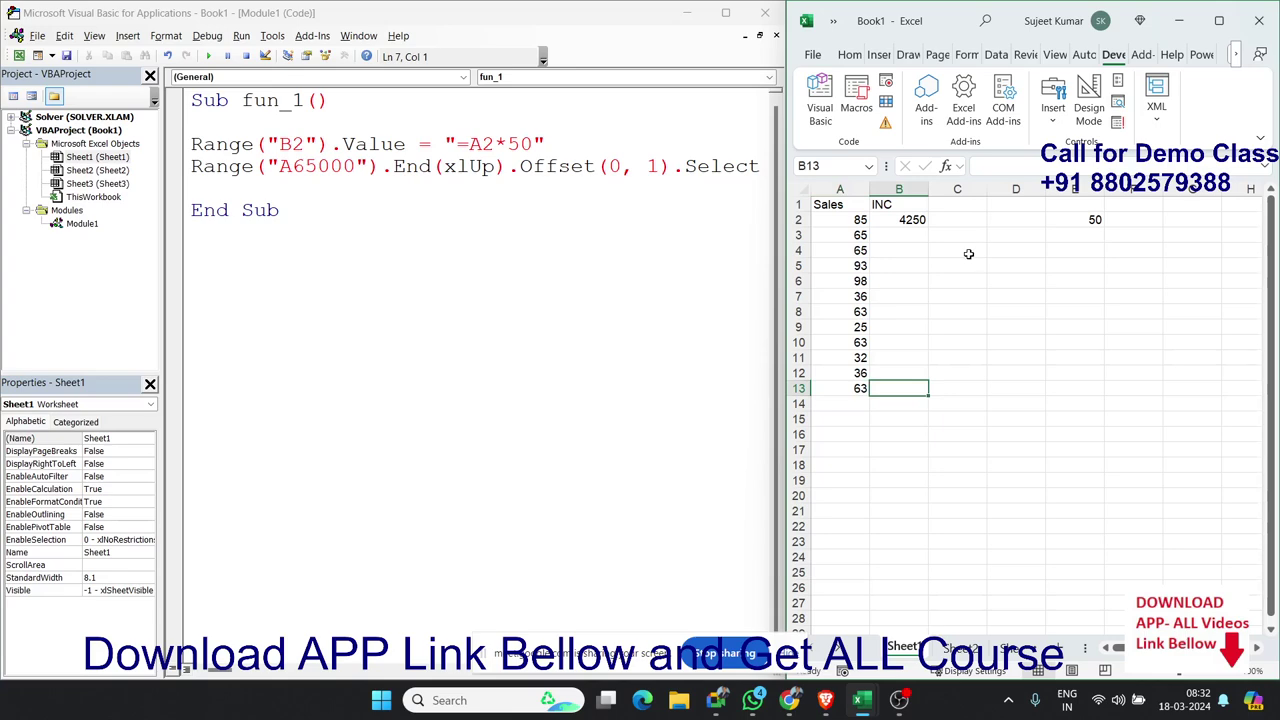
# Step: Add blank lines in fun_1 and select the INC cells B13 up to B2
pyautogui.click(222, 180)
pyautogui.press('Return')
pyautogui.press('Return')
pyautogui.press('Return')
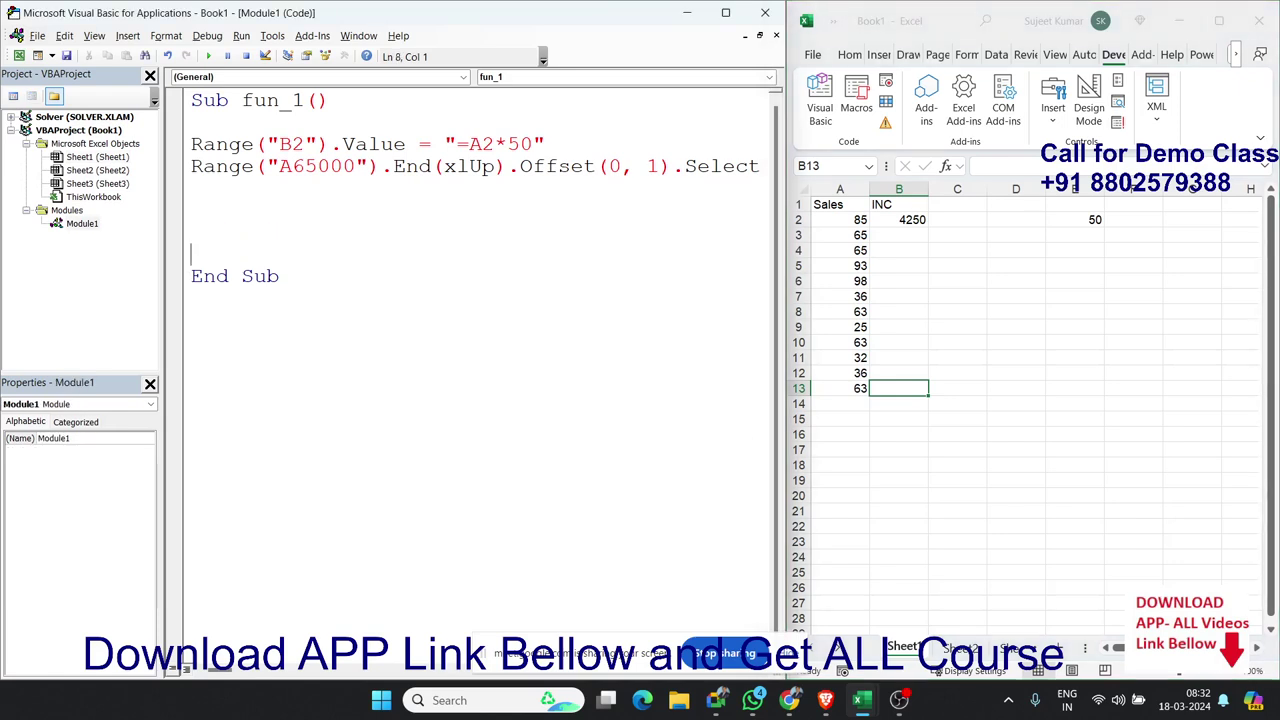
pyautogui.press('Up')
pyautogui.press('Up')
pyautogui.click(900, 388)
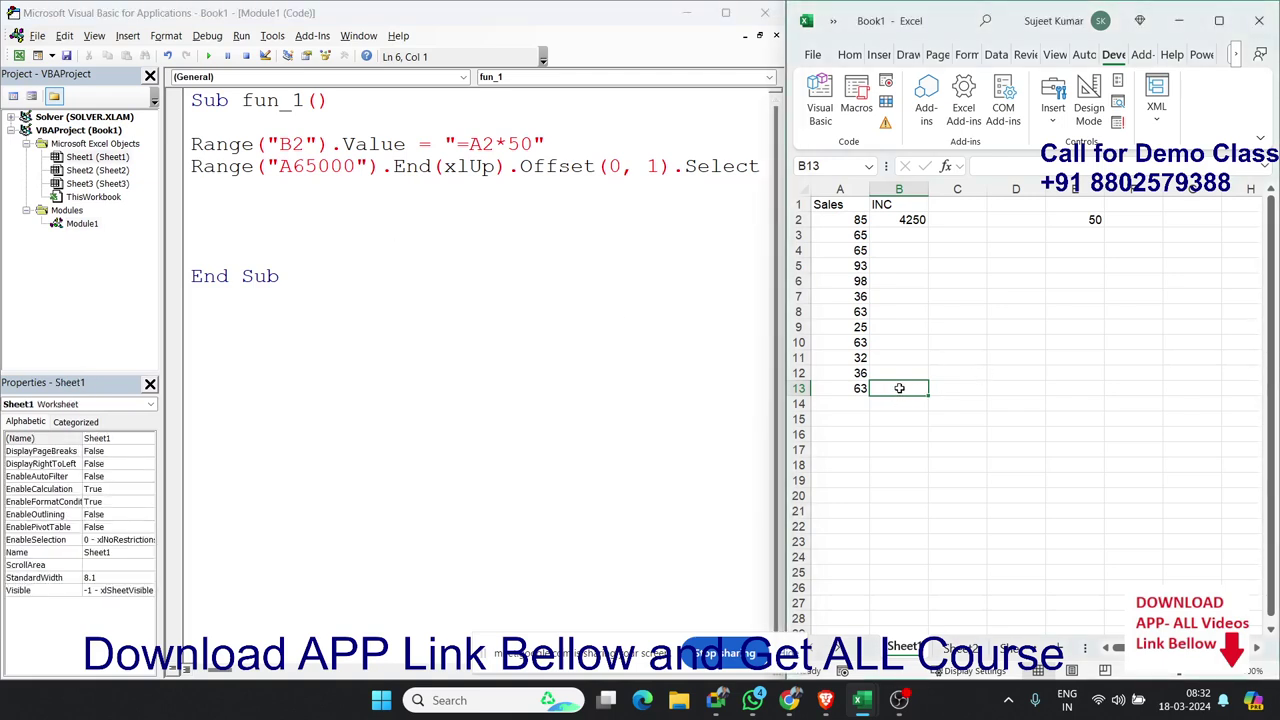
pyautogui.hotkey('ctrl', 'shift', 'Up')
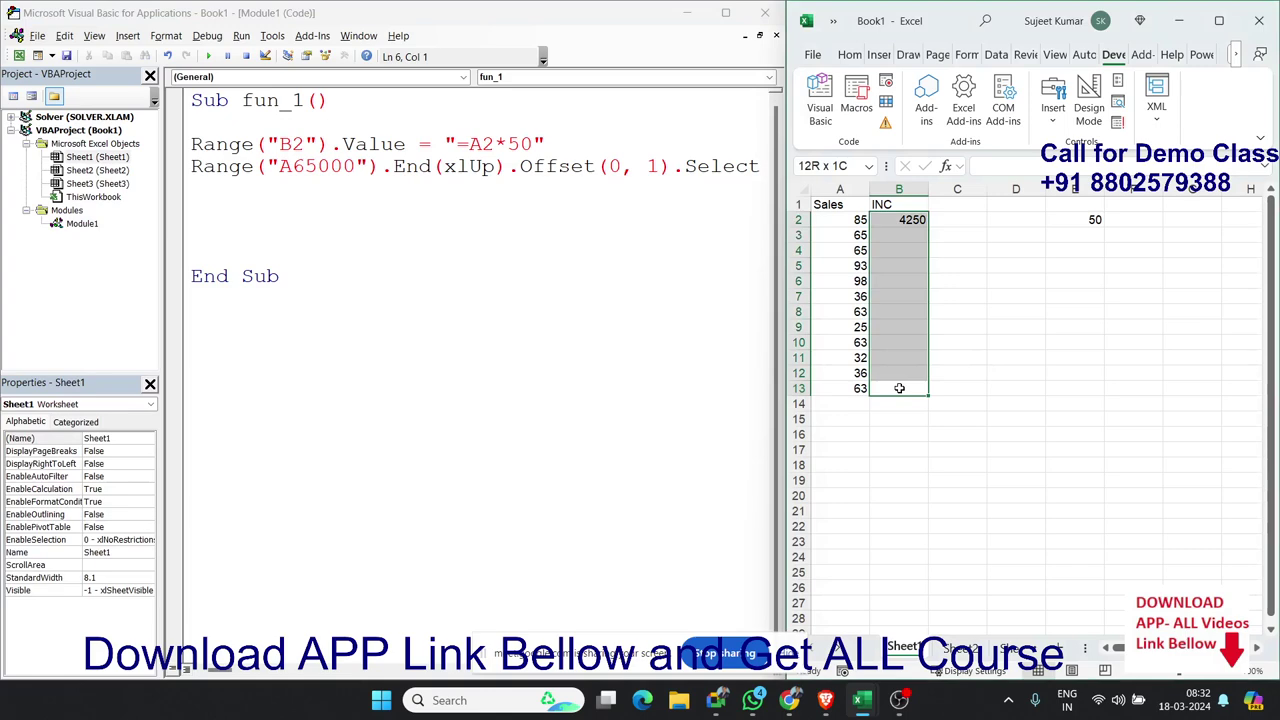
pyautogui.click(334, 190)
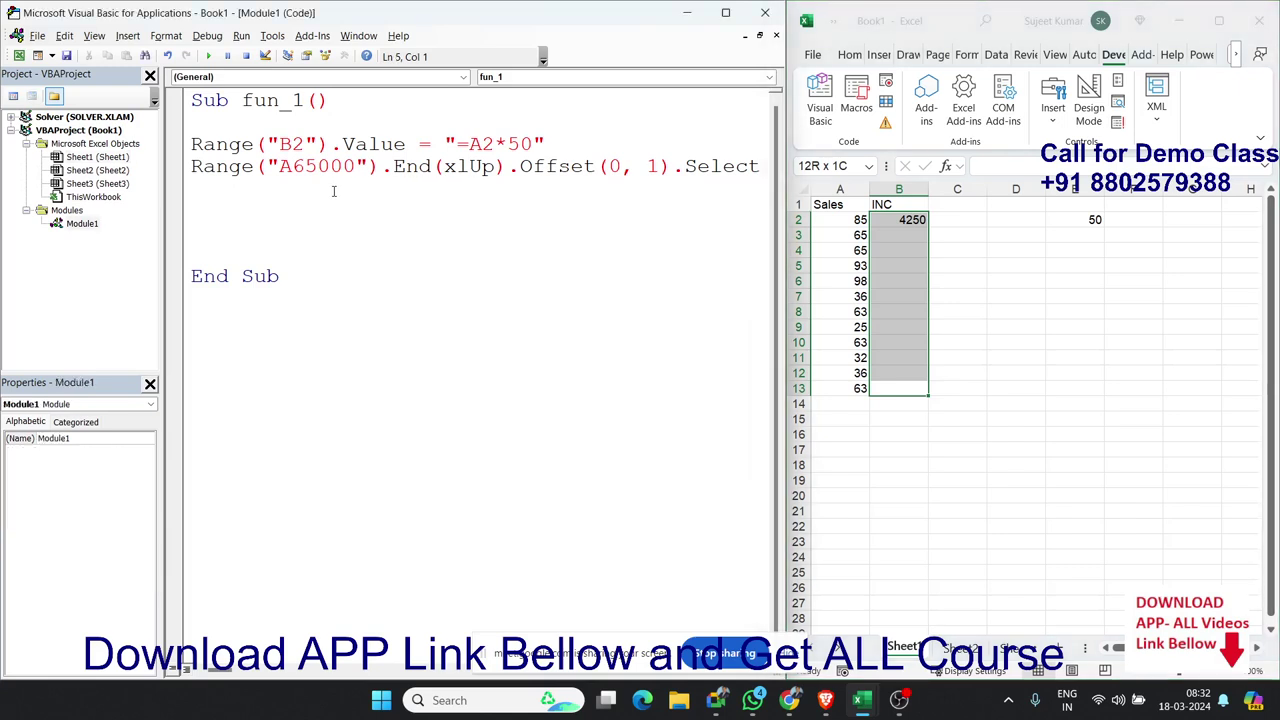
pyautogui.press('Return')
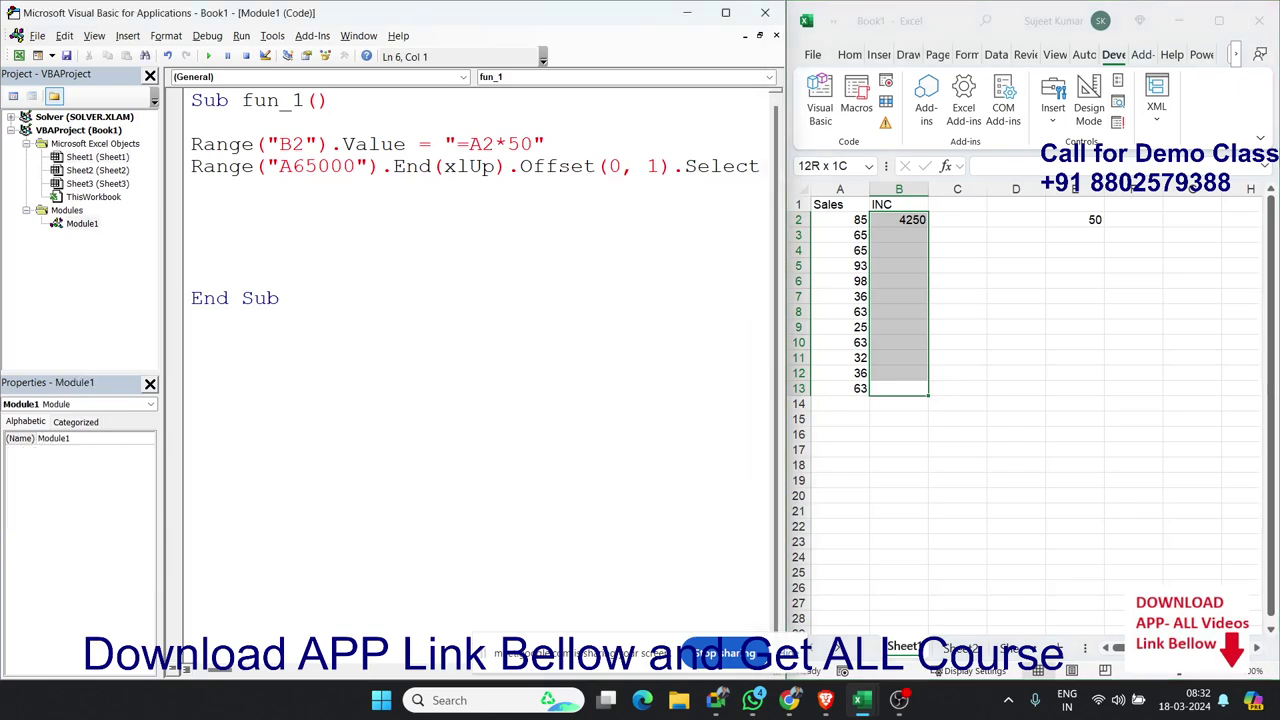
# Step: Add Range(ActiveCell, ActiveCell.End(xlUp)).FillDown as fun_1's third line, then return to the sheet
pyautogui.click(213, 188)
pyautogui.write('rang')
pyautogui.write('e')
pyautogui.write('(a')
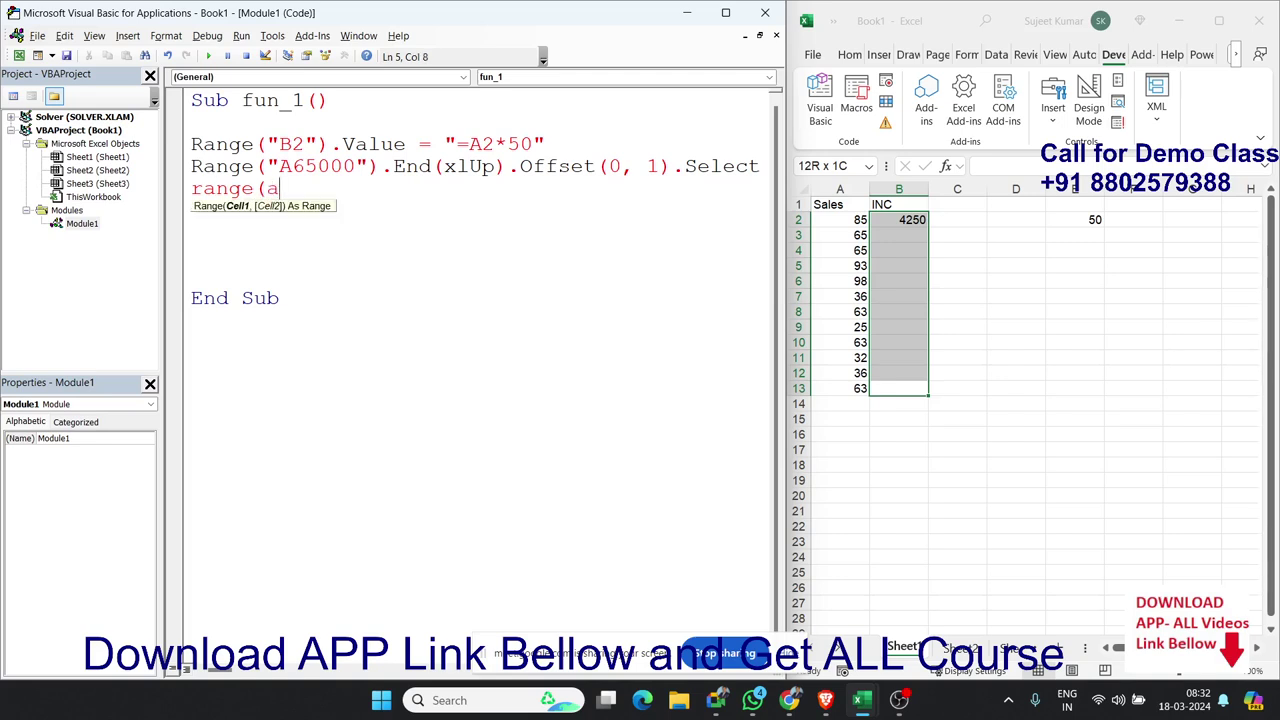
pyautogui.write('ctivecell')
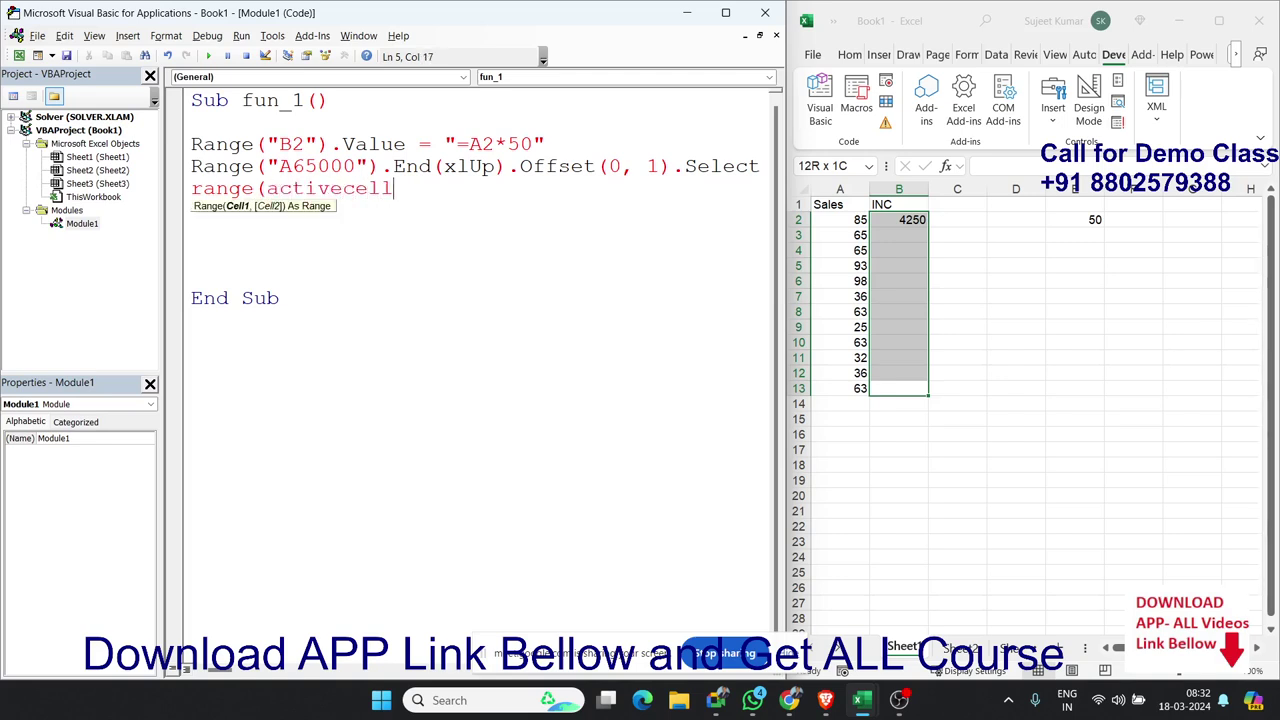
pyautogui.write(',acti')
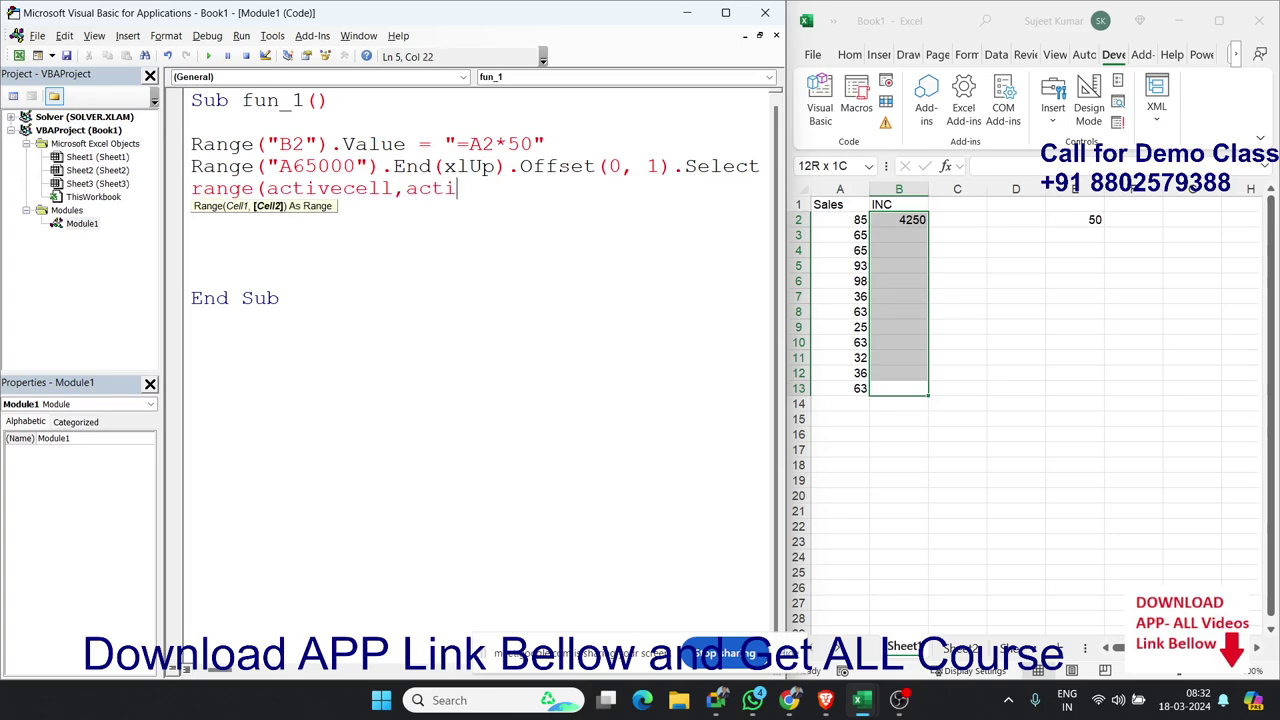
pyautogui.write('ve')
pyautogui.write('l')
pyautogui.write('l.en')
pyautogui.press('Tab')
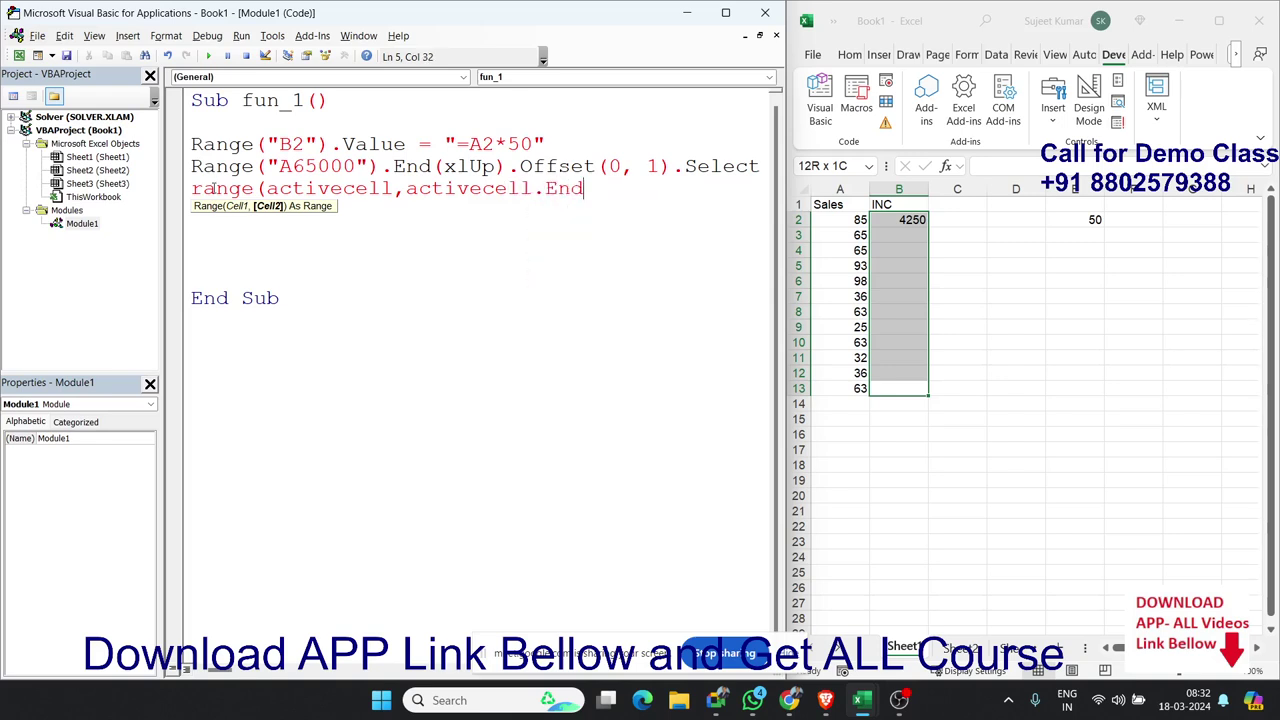
pyautogui.write('(')
pyautogui.press('Down')
pyautogui.press('Down')
pyautogui.press('Down')
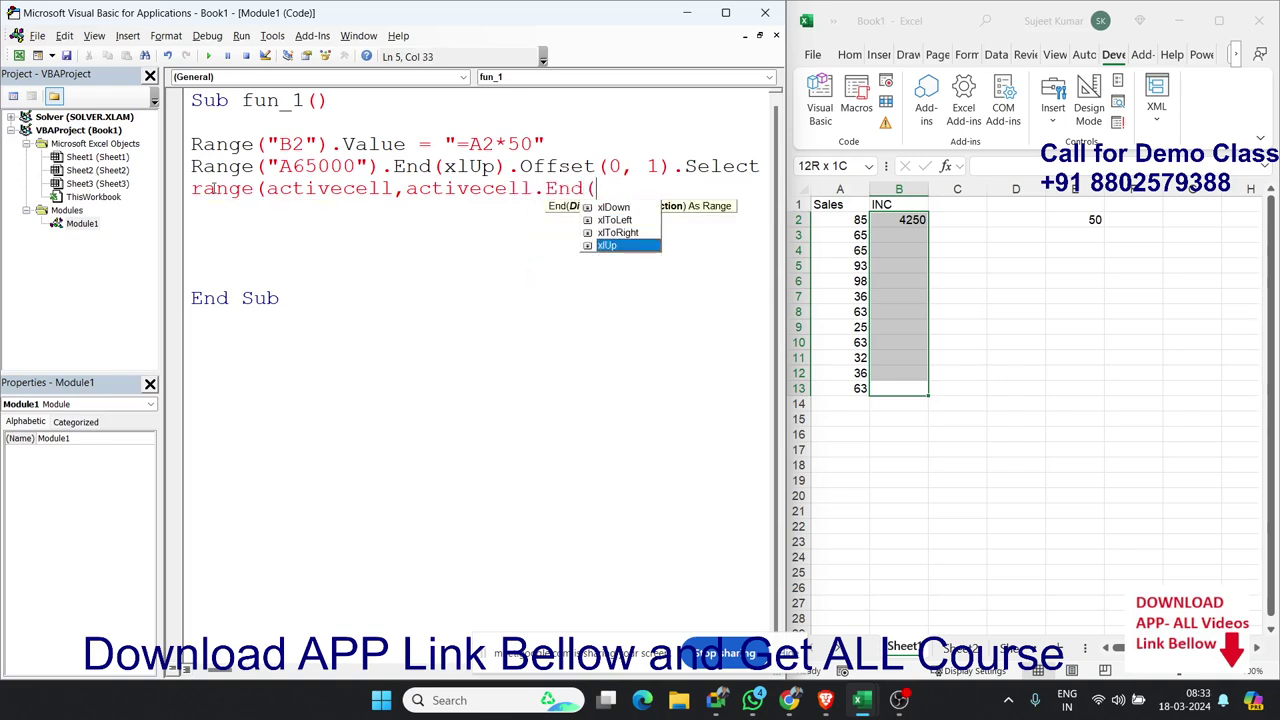
pyautogui.press('Tab')
pyautogui.write(')')
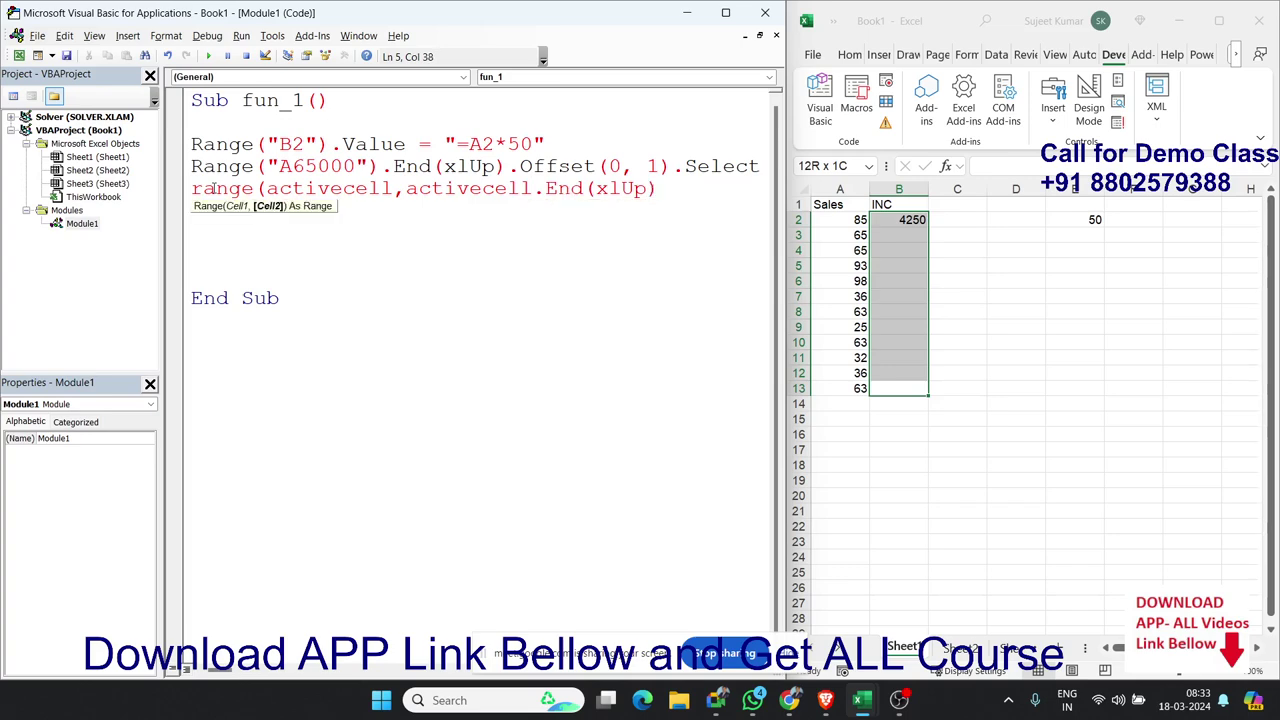
pyautogui.write(').')
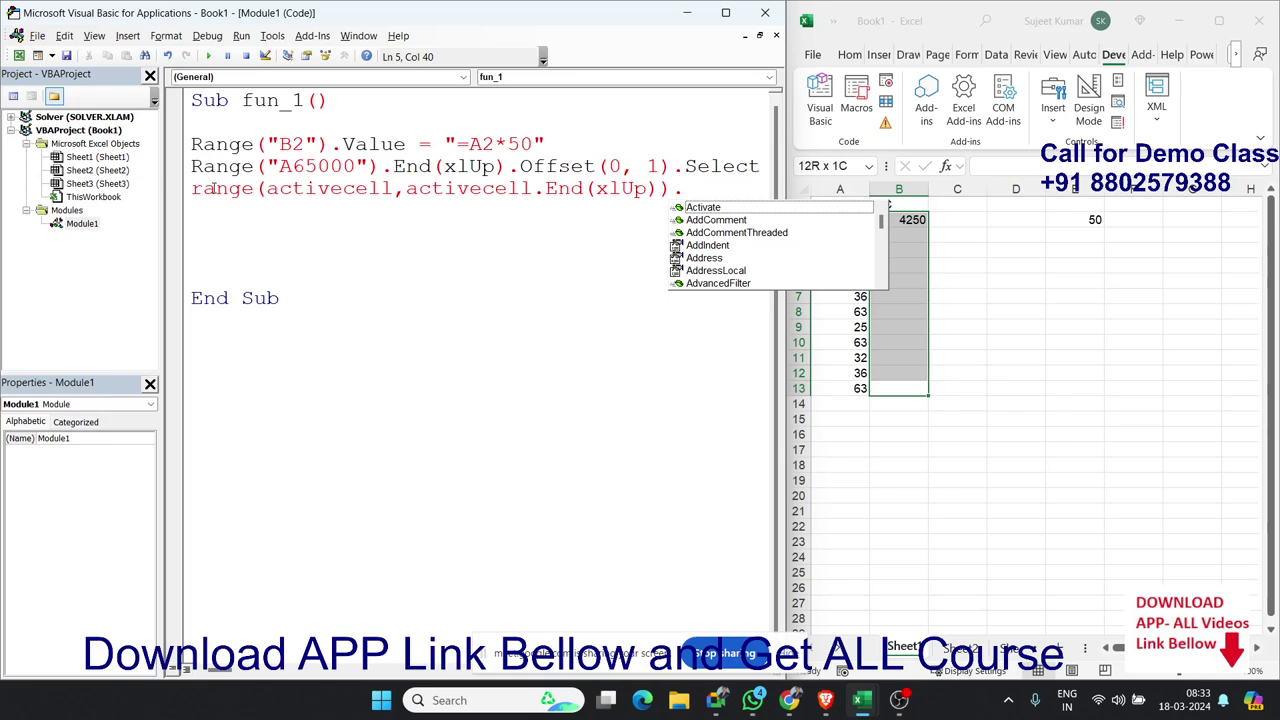
pyautogui.write('fil')
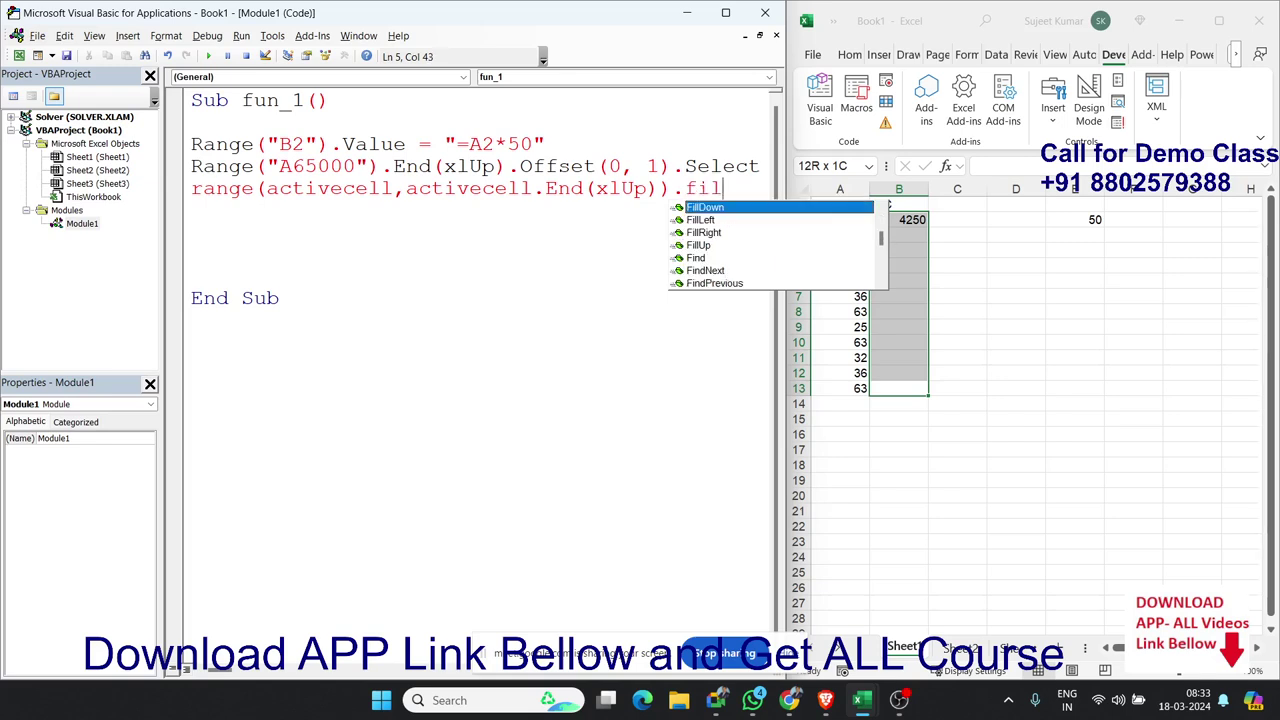
pyautogui.press('Tab')
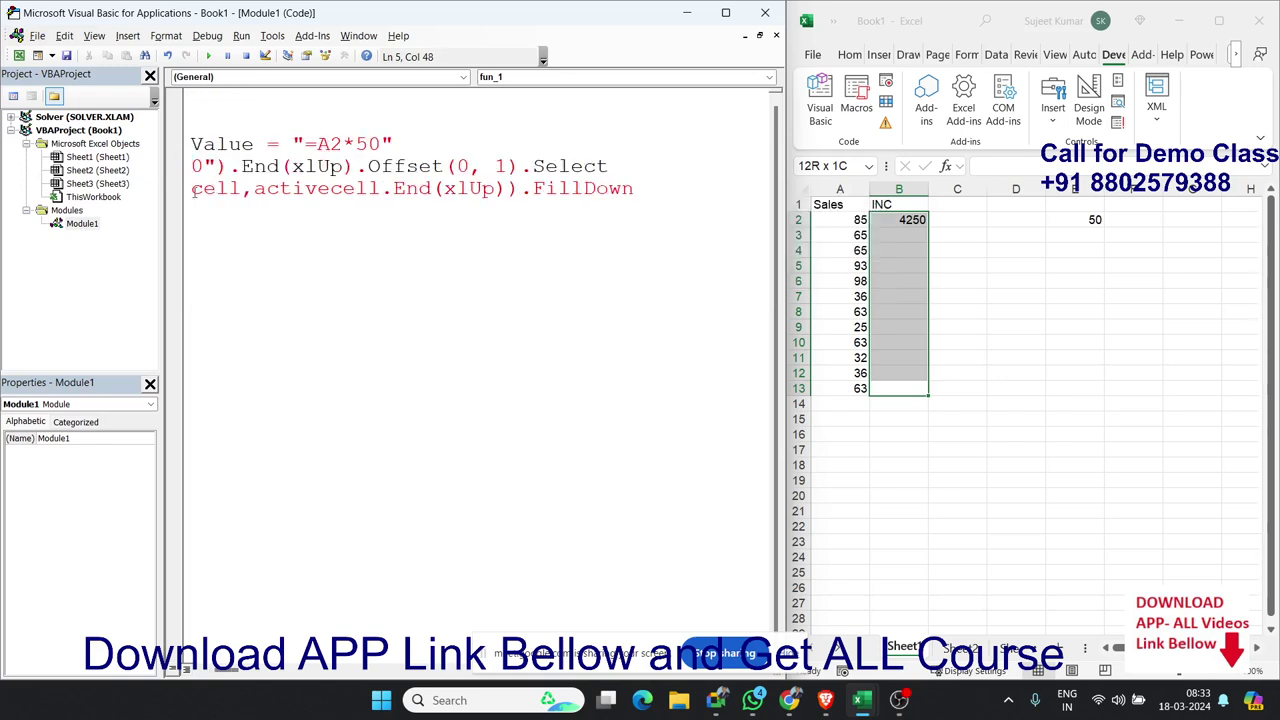
pyautogui.click(331, 255)
pyautogui.click(915, 420)
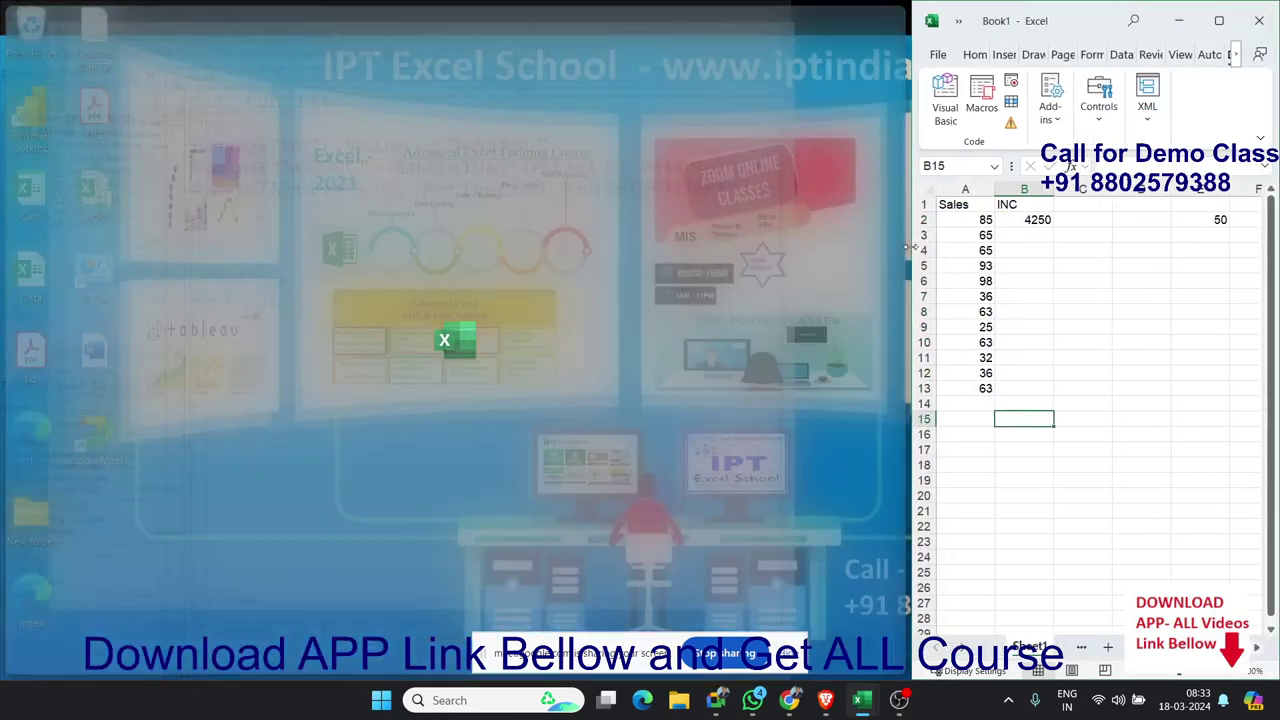
# Step: Test by hand: fill B2's formula down B2:B13 with Ctrl+D, then clear it
pyautogui.moveTo(785, 238); pyautogui.dragTo(910, 238)
pyautogui.click(1033, 372)
pyautogui.click(1024, 388)
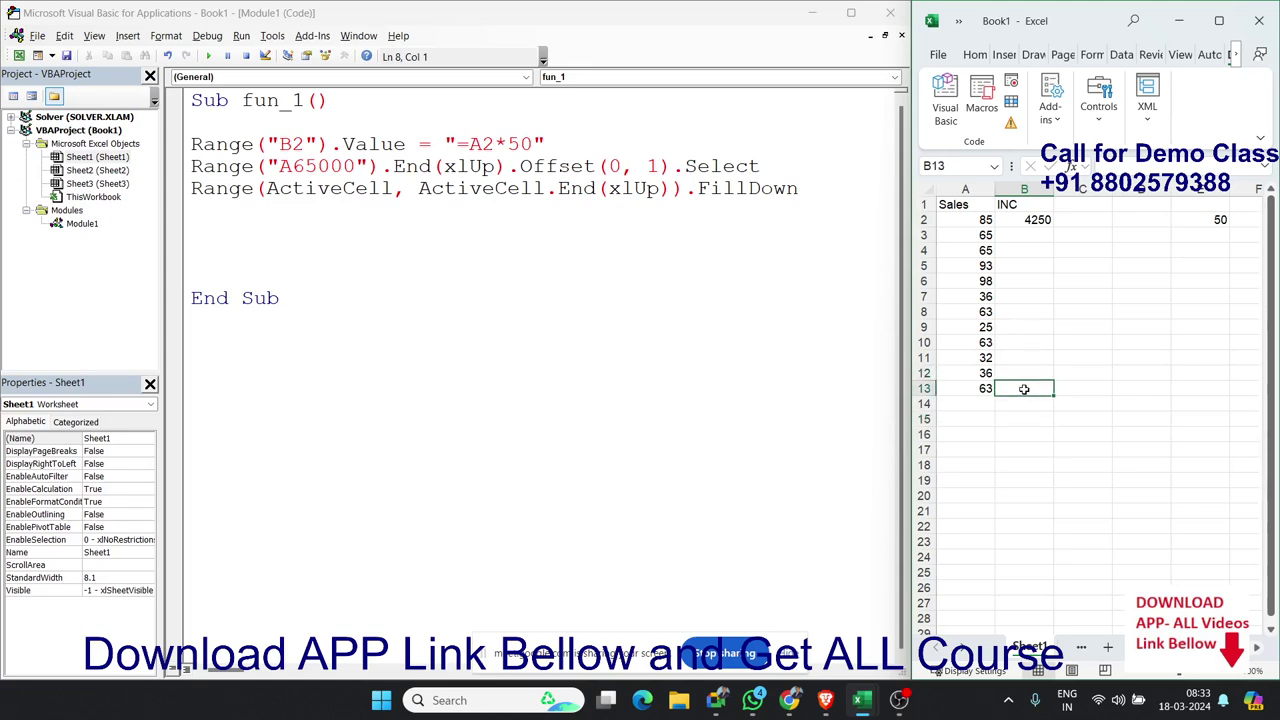
pyautogui.hotkey('ctrl', 'shift', 'Up')
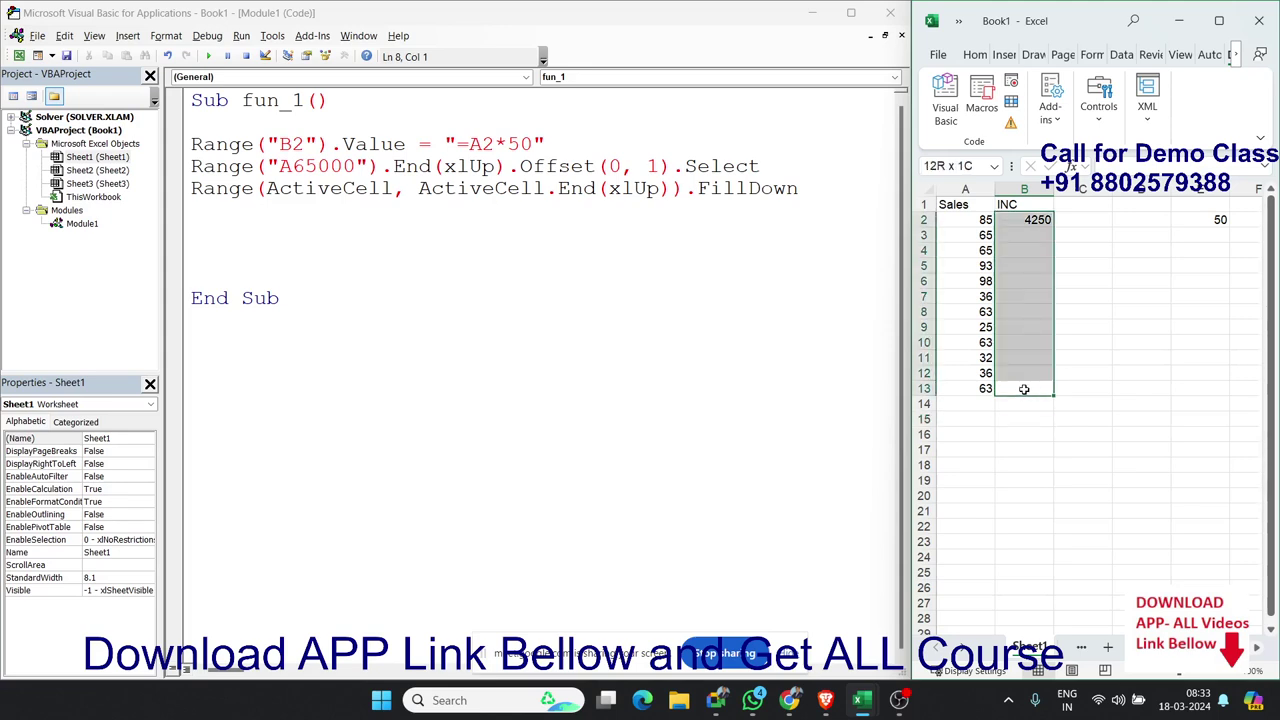
pyautogui.hotkey('ctrl', 'd')
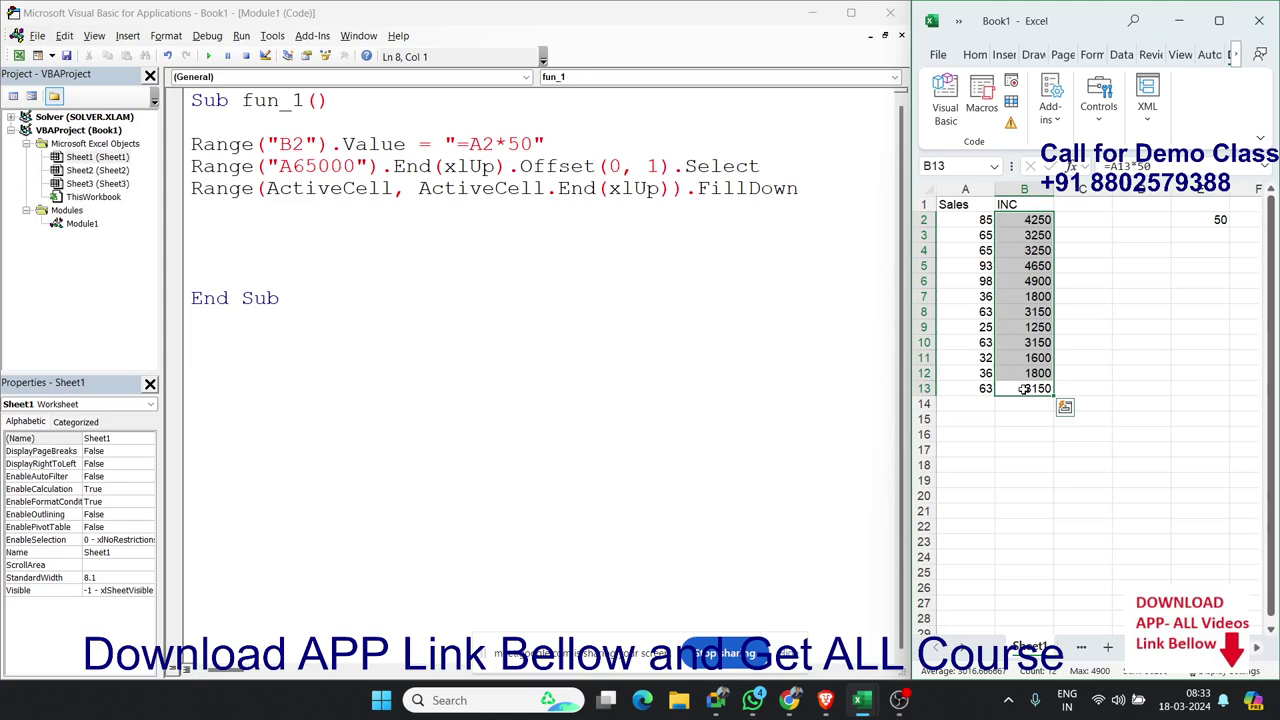
pyautogui.press('Delete')
# Step: Run fun_1 to fill B2:B13 with 4250 to 3150, then tidy and select the code
pyautogui.click(392, 210)
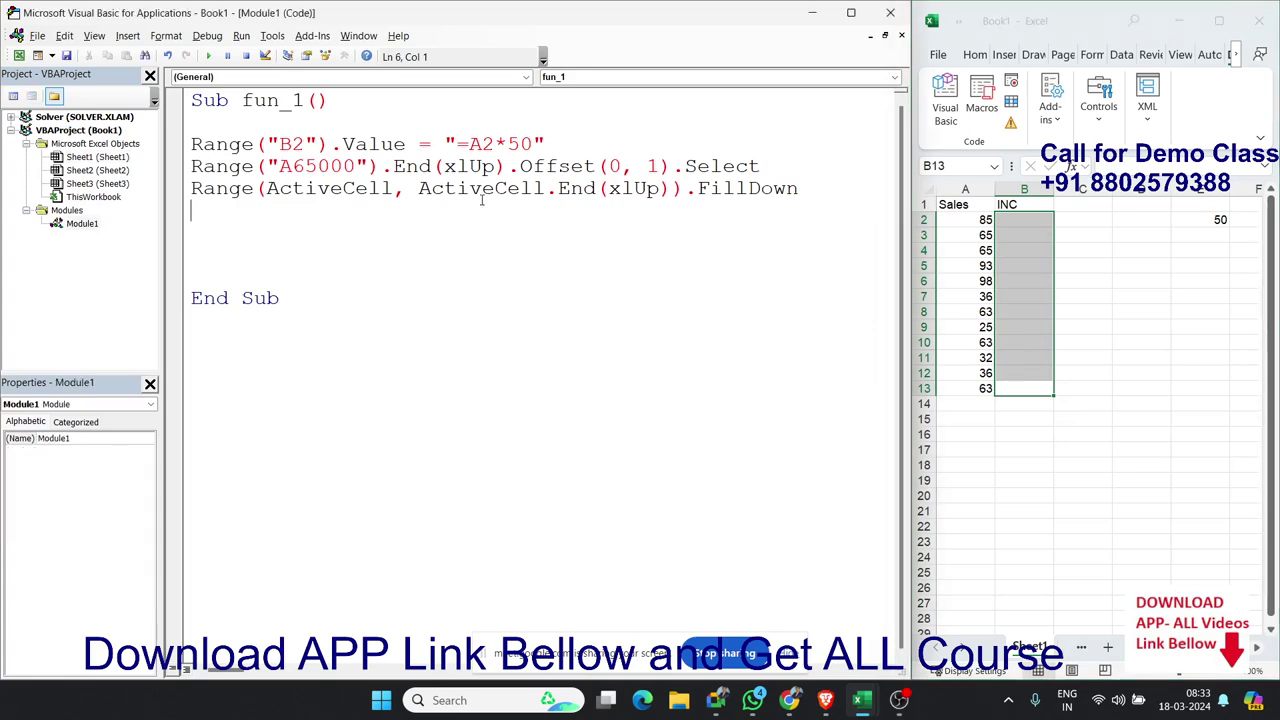
pyautogui.click(210, 56)
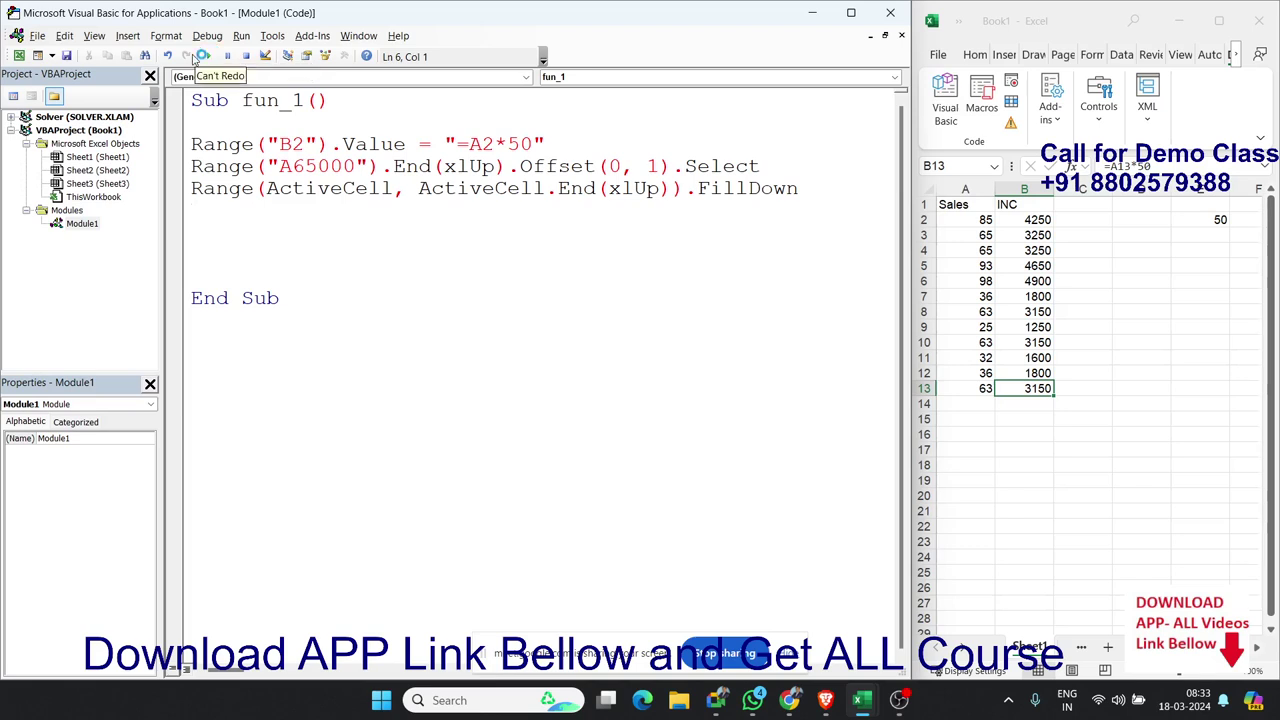
pyautogui.press('Delete')
pyautogui.press('Delete')
pyautogui.press('Delete')
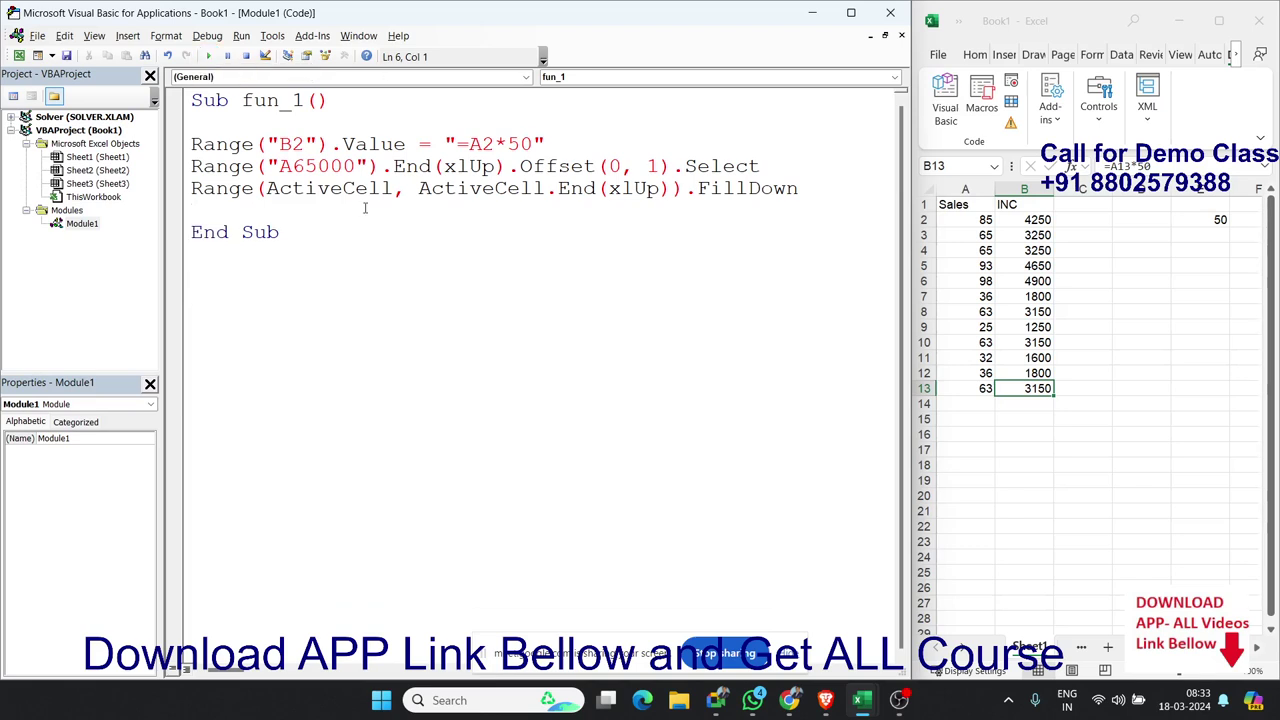
pyautogui.hotkey('ctrl', 'a')
# Step: Paste a second fun_1 below End Sub and add Range("B2").Copy after its B2 line
pyautogui.click(223, 302)
pyautogui.write('Sub fun_1()  Range("B2").Value = "=A2*50" Range("A65000").End(xlUp).Offset(0, 1).Select Range(ActiveCell, ActiveCell.End(xlUp)).FillDown  End Sub')
pyautogui.click(553, 298)
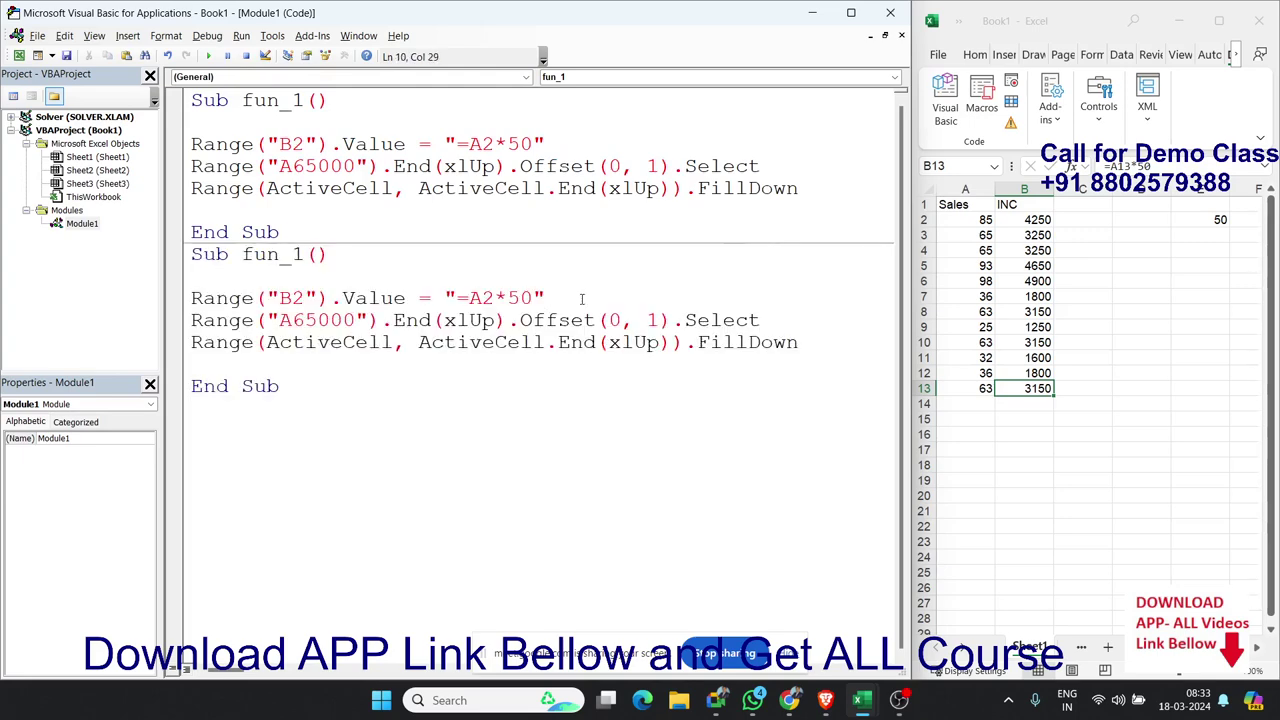
pyautogui.press('Return')
pyautogui.write('ran')
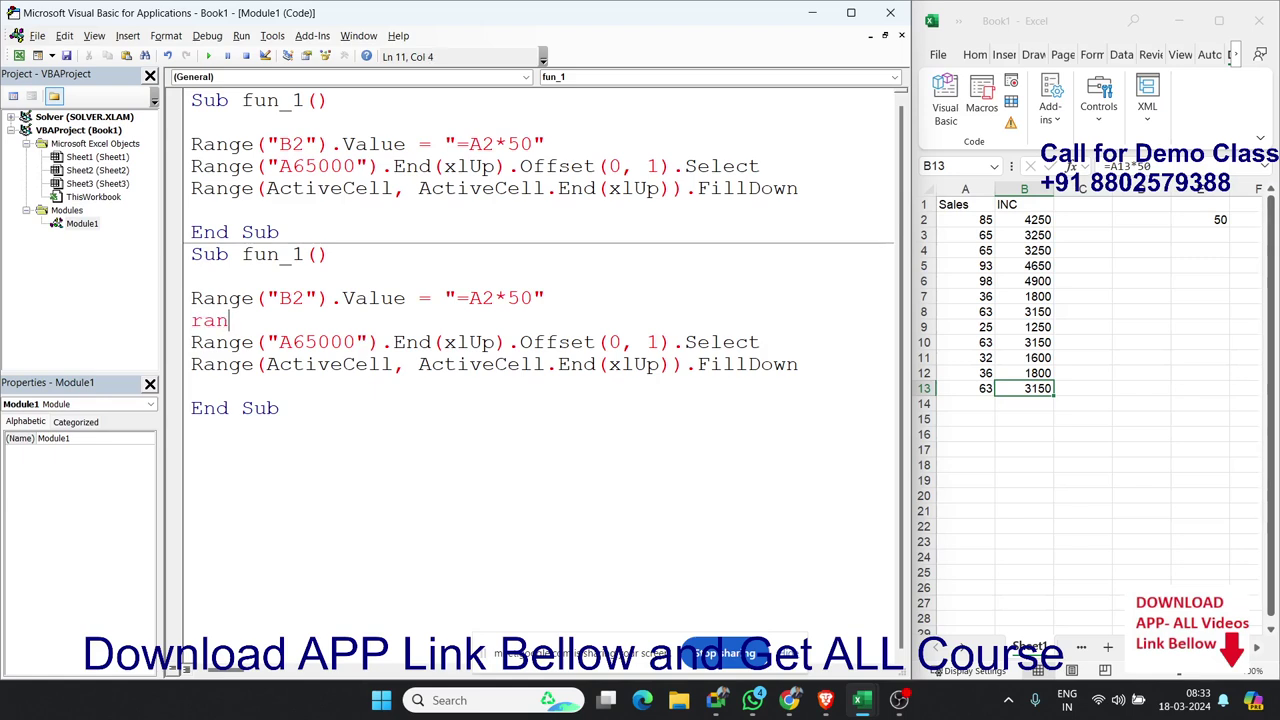
pyautogui.write('ge(')
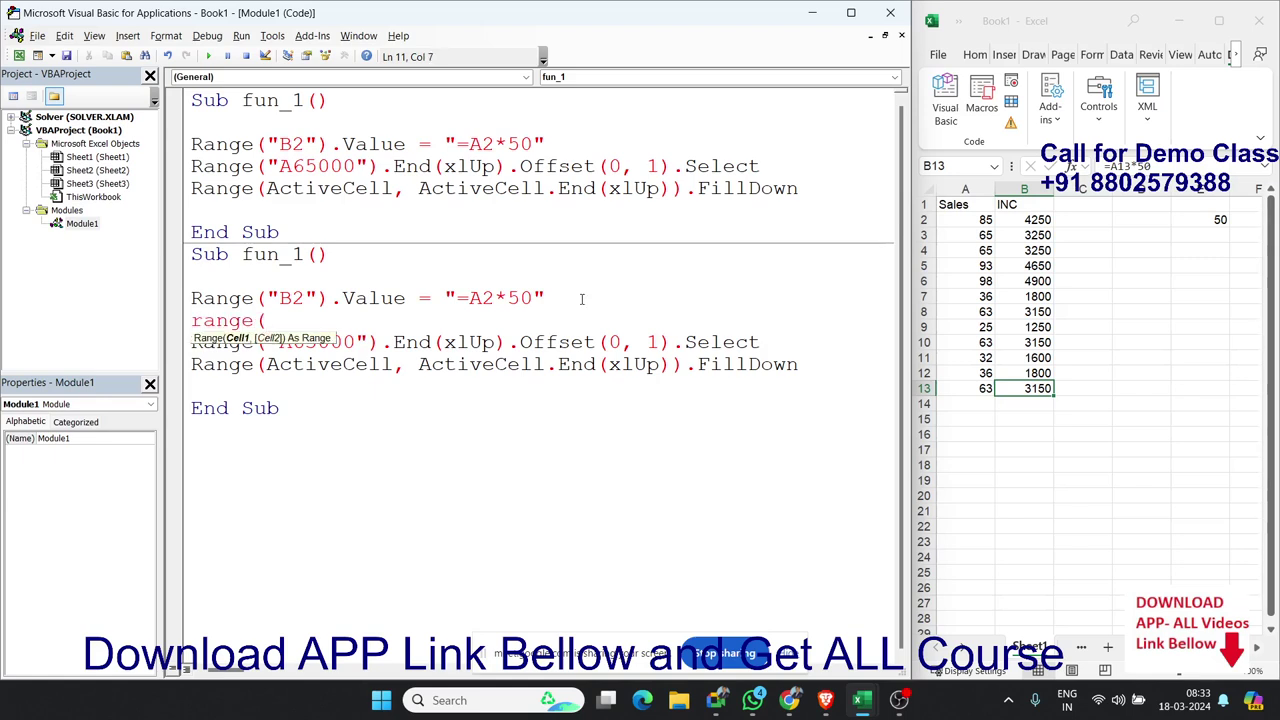
pyautogui.write('"B2"')
pyautogui.write(').c')
pyautogui.press('Down')
pyautogui.press('Down')
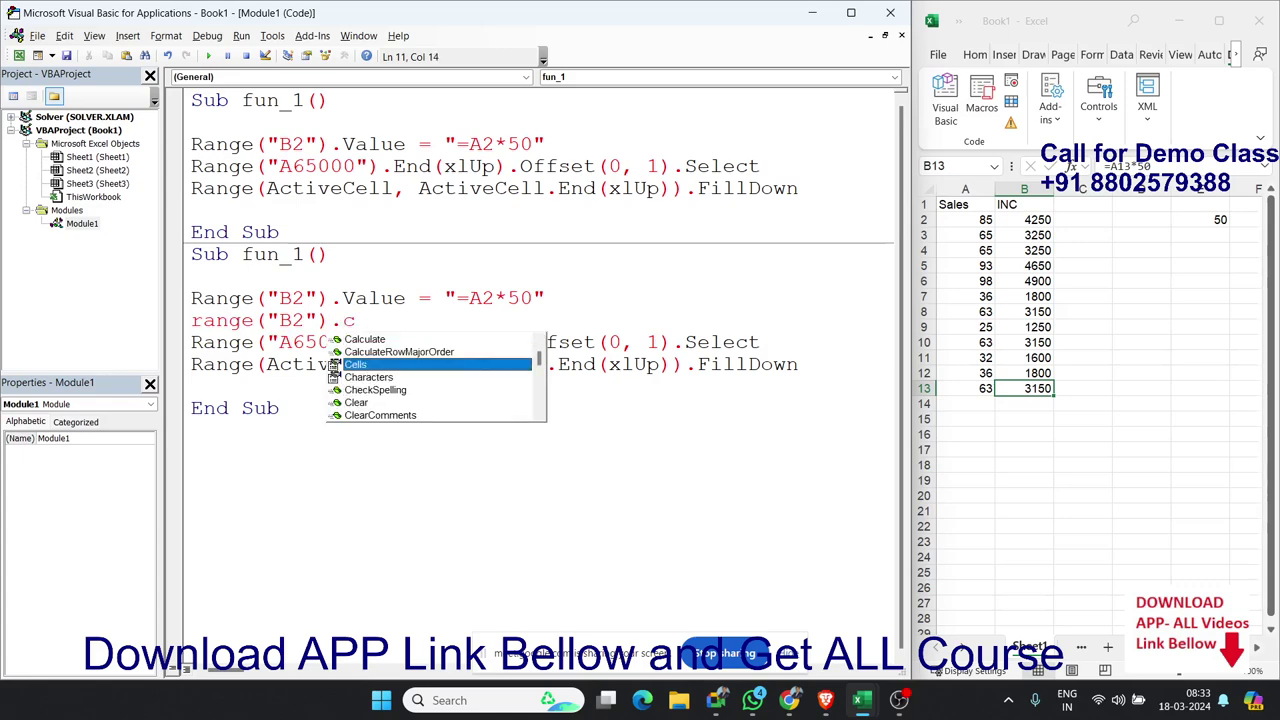
pyautogui.write('opy')
pyautogui.press('Tab')
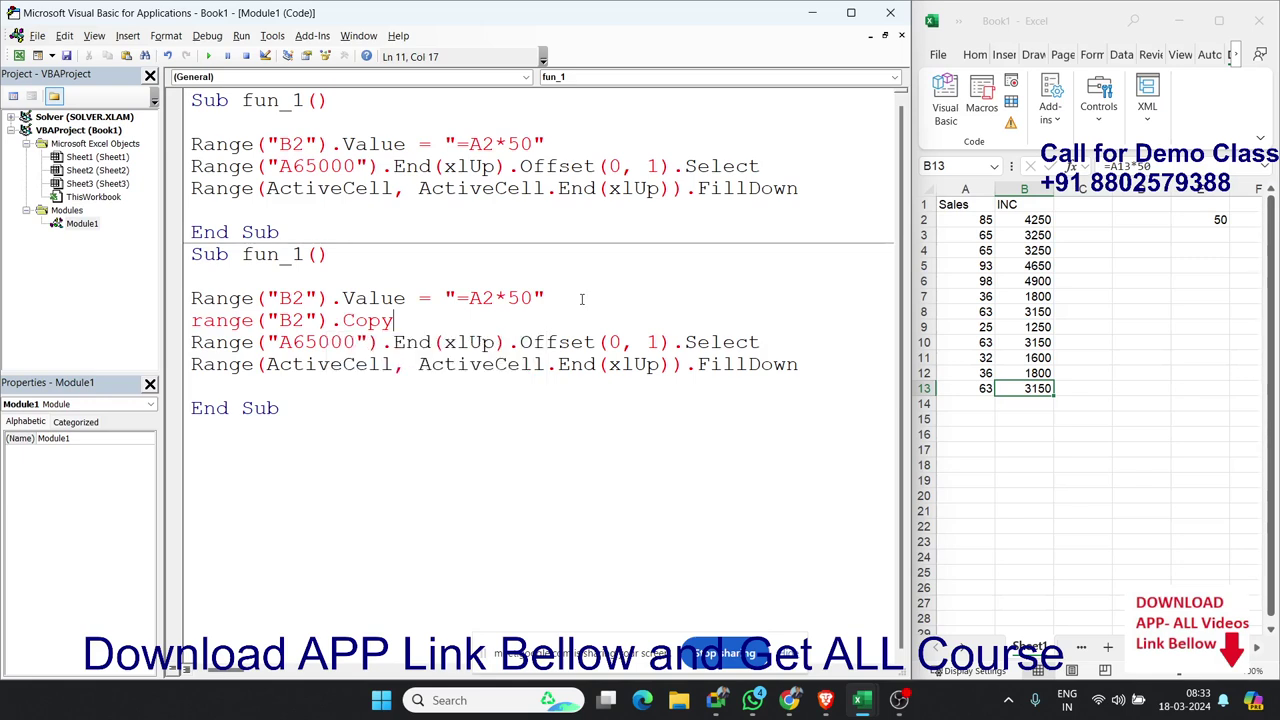
# Step: Replace FillDown on the last line with .Offset(1,0).Select
pyautogui.click(725, 386)
pyautogui.click(811, 364)
pyautogui.press('BackSpace')
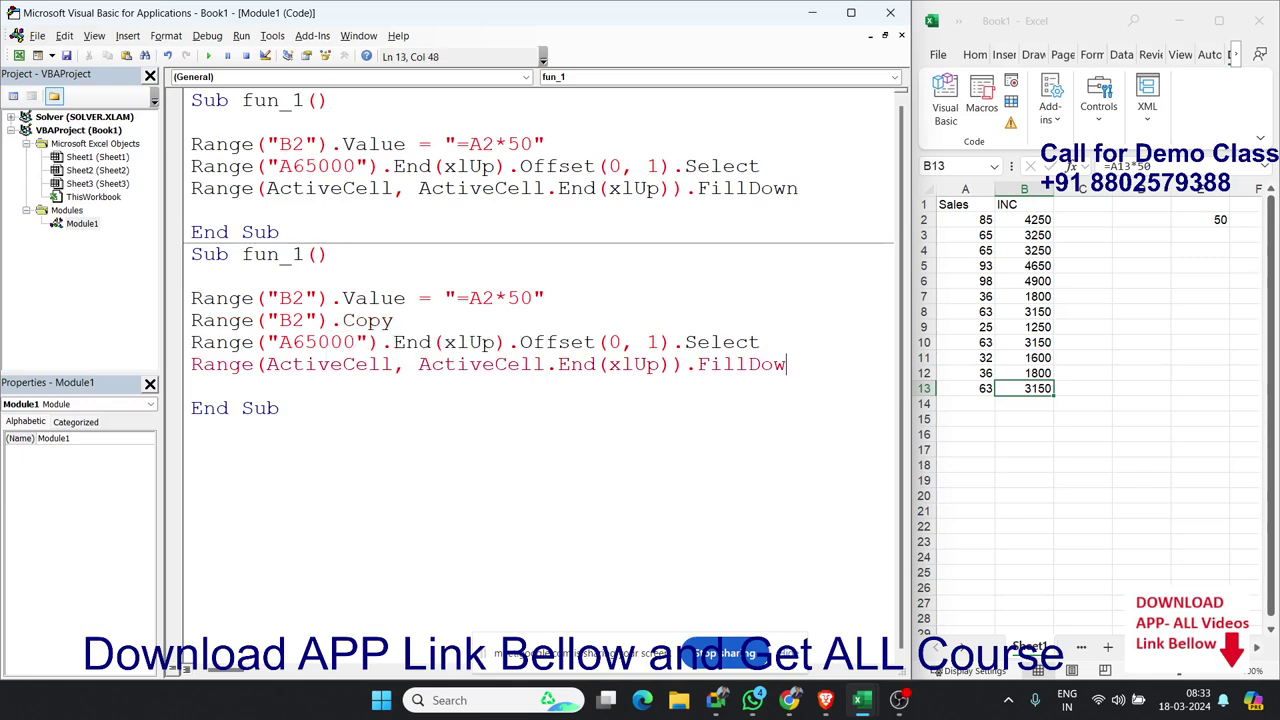
pyautogui.press('BackSpace')
pyautogui.press('BackSpace')
pyautogui.press('BackSpace')
pyautogui.press('BackSpace')
pyautogui.press('BackSpace')
pyautogui.press('BackSpace')
pyautogui.write('.of')
pyautogui.press('Tab')
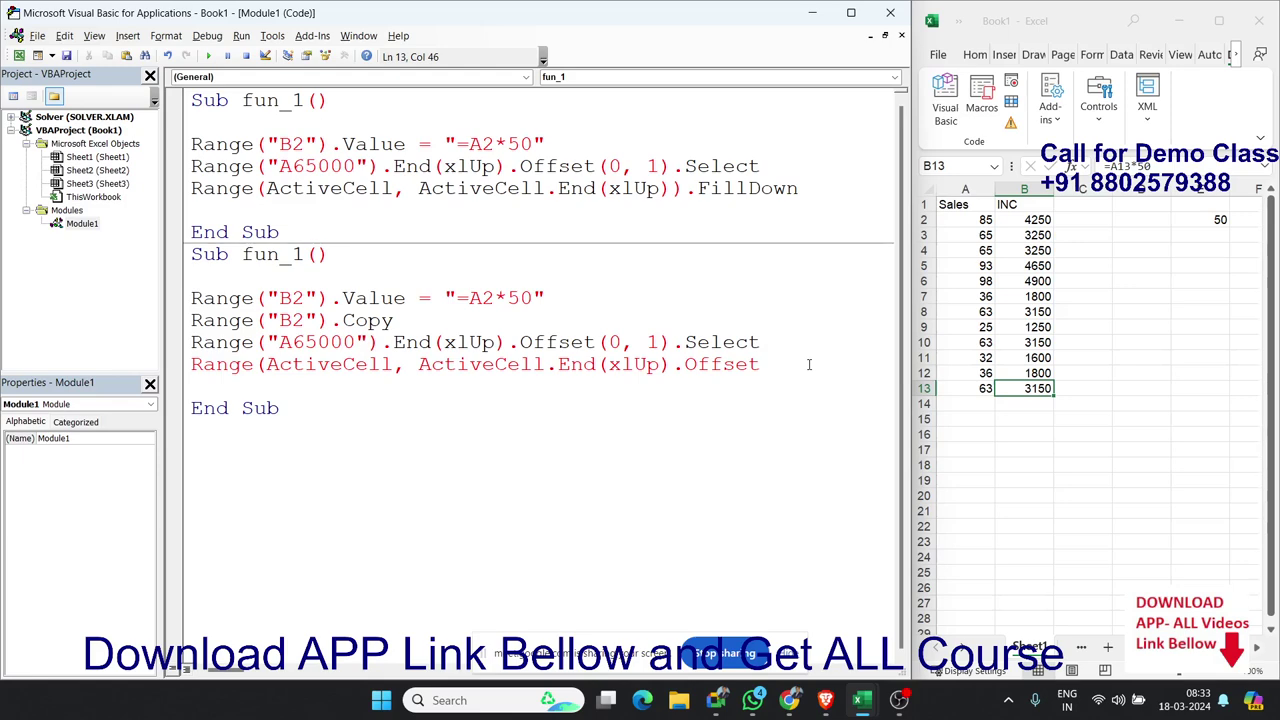
pyautogui.write('(1,0')
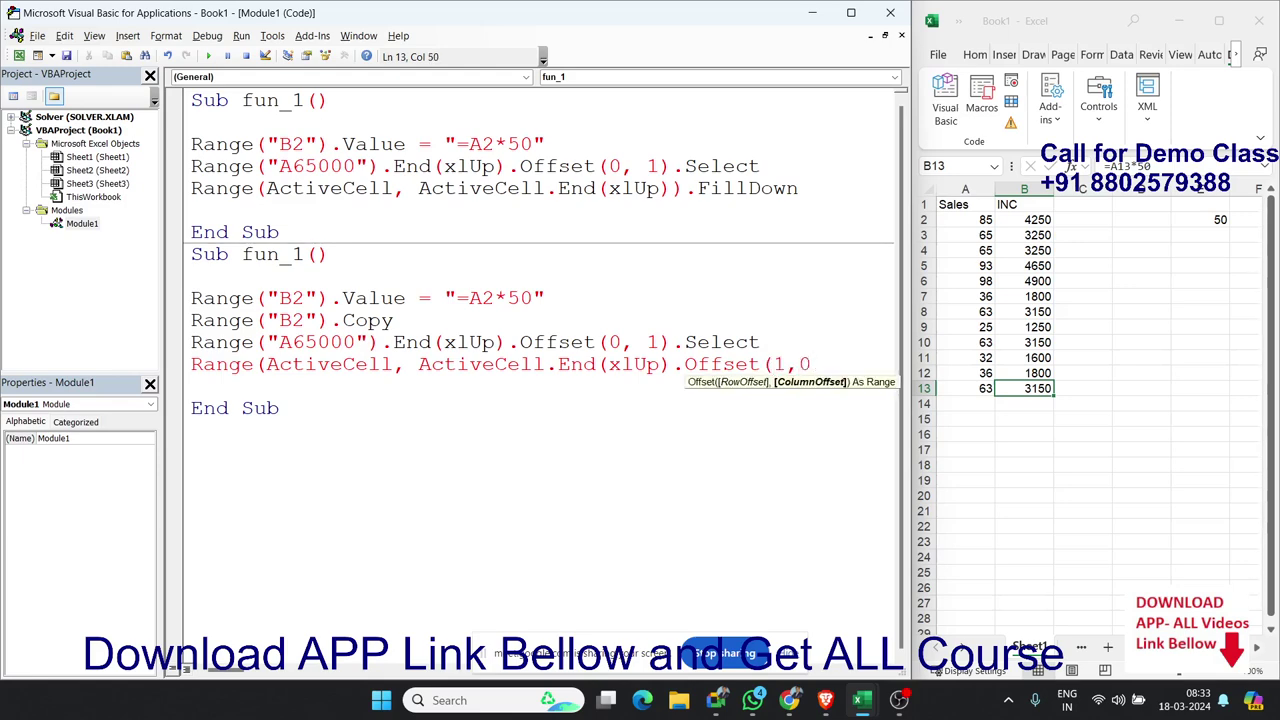
pyautogui.write(').se')
pyautogui.press('Tab')
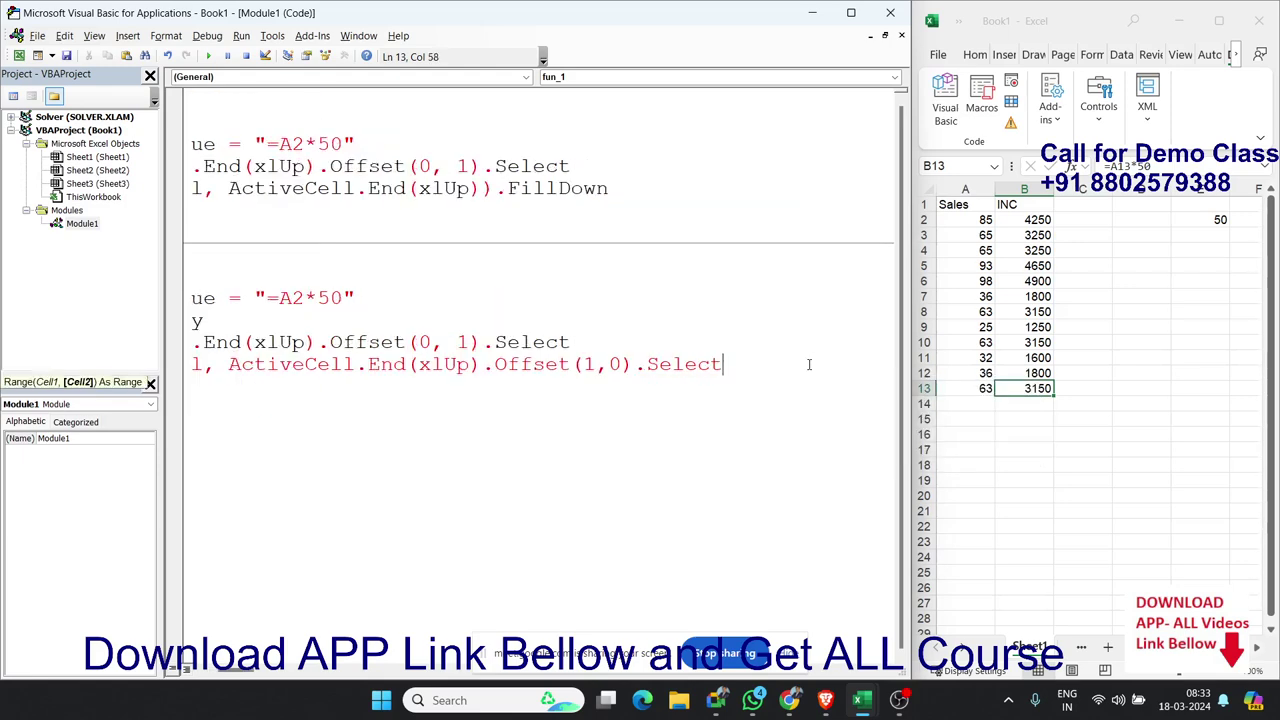
pyautogui.press('Return')
pyautogui.press('Return')
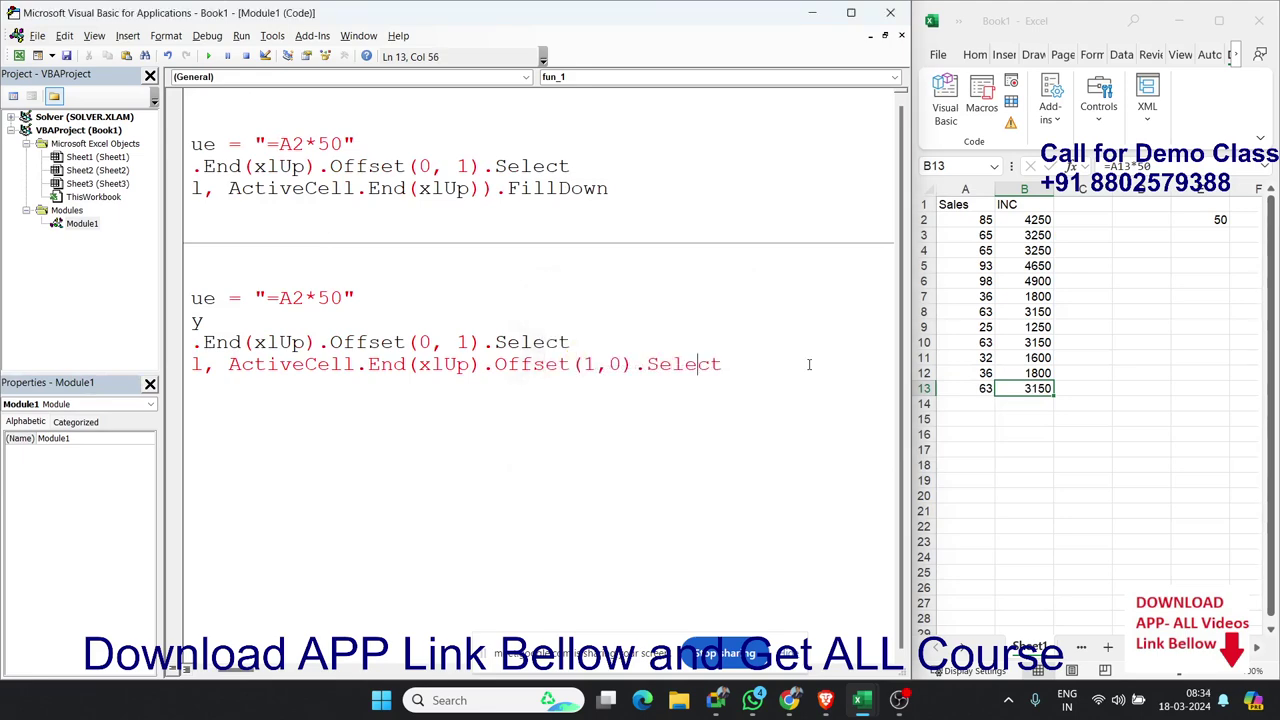
# Step: Add the missing closing parenthesis and a final ActiveSheet.Paste line
pyautogui.press('Left')
pyautogui.press('Left')
pyautogui.press('Left')
pyautogui.press('Left')
pyautogui.write(')')
pyautogui.press('Down')
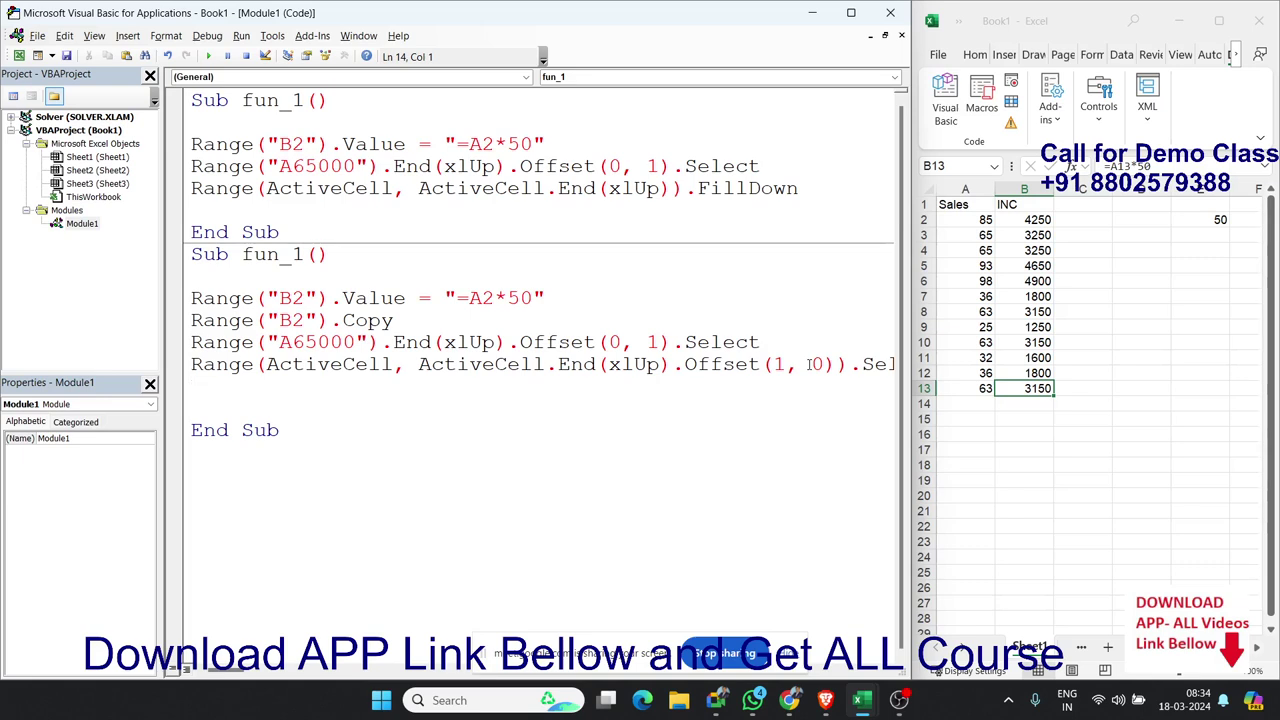
pyautogui.write('active')
pyautogui.write('sheet.pa')
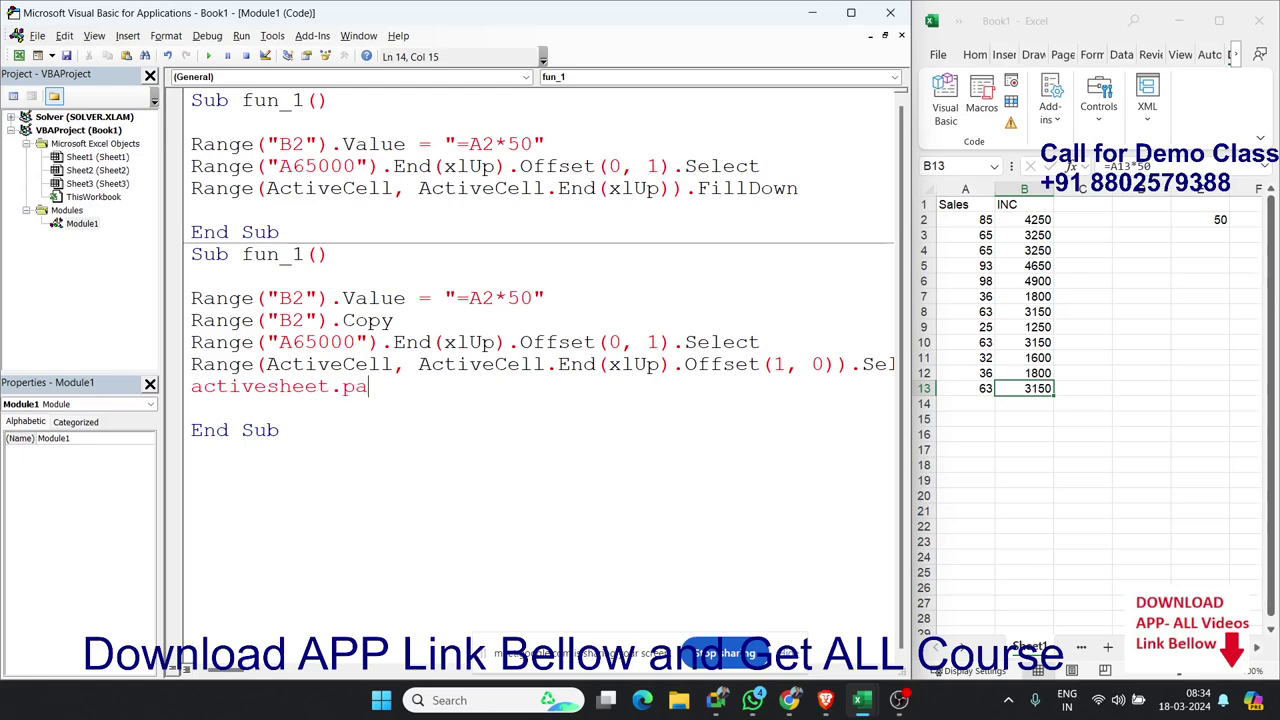
pyautogui.write('ste')
pyautogui.press('Return')
# Step: Clear the INC values in column B, starting from B2
pyautogui.click(1036, 228)
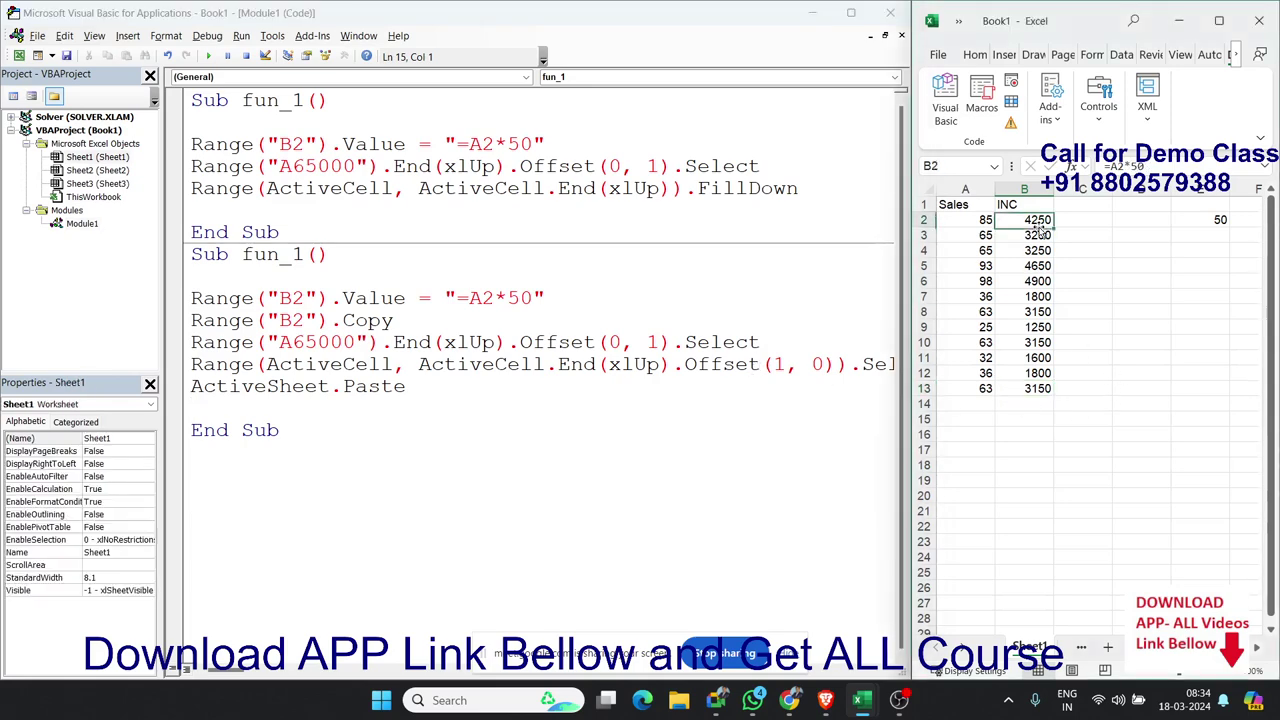
pyautogui.hotkey('ctrl', 'shift', 'Down')
pyautogui.press('Delete')
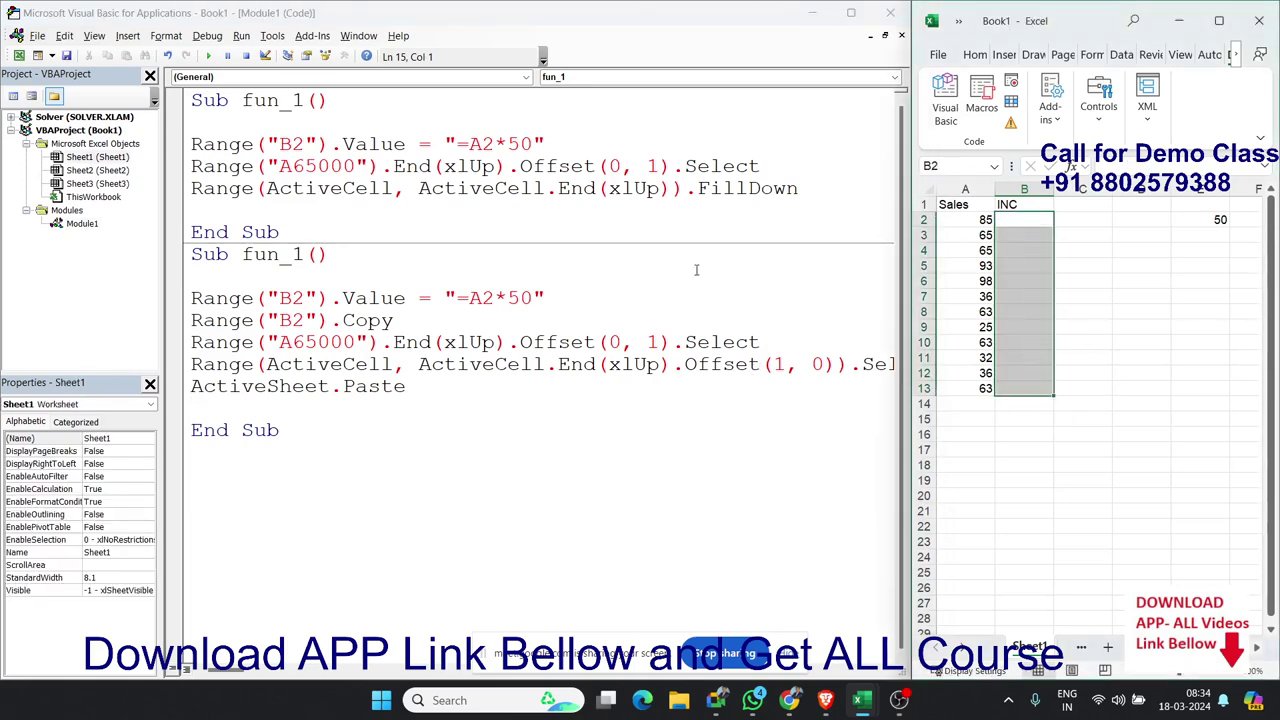
# Step: Rename the duplicate second procedure to fun_2 and run it
pyautogui.click(395, 320)
pyautogui.click(208, 56)
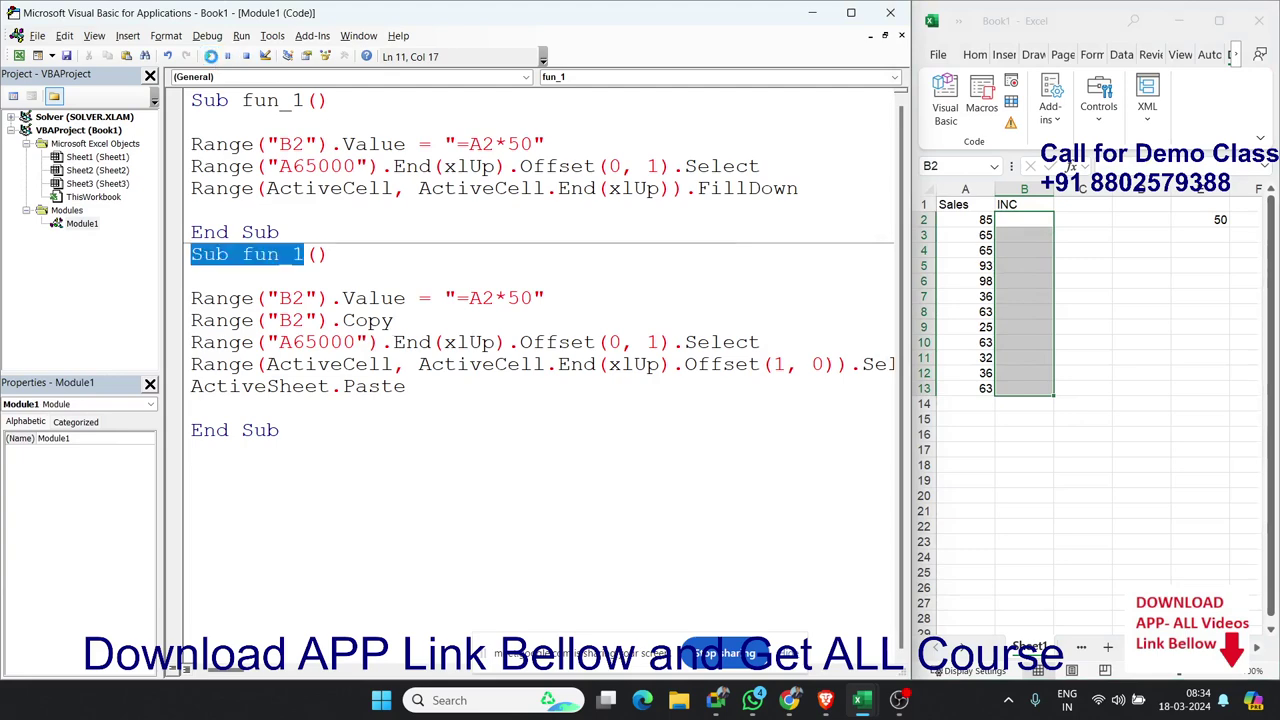
pyautogui.click(633, 416)
pyautogui.click(296, 254)
pyautogui.press('Delete')
pyautogui.write('2')
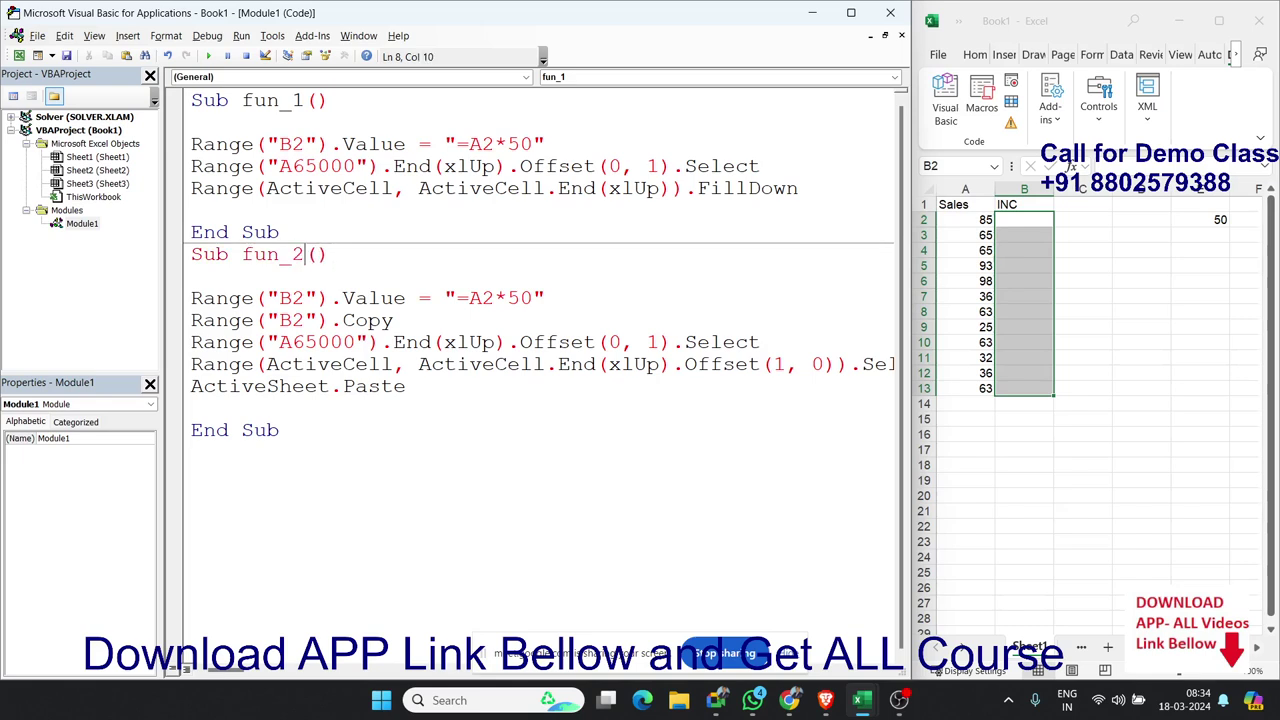
pyautogui.click(318, 298)
pyautogui.click(208, 56)
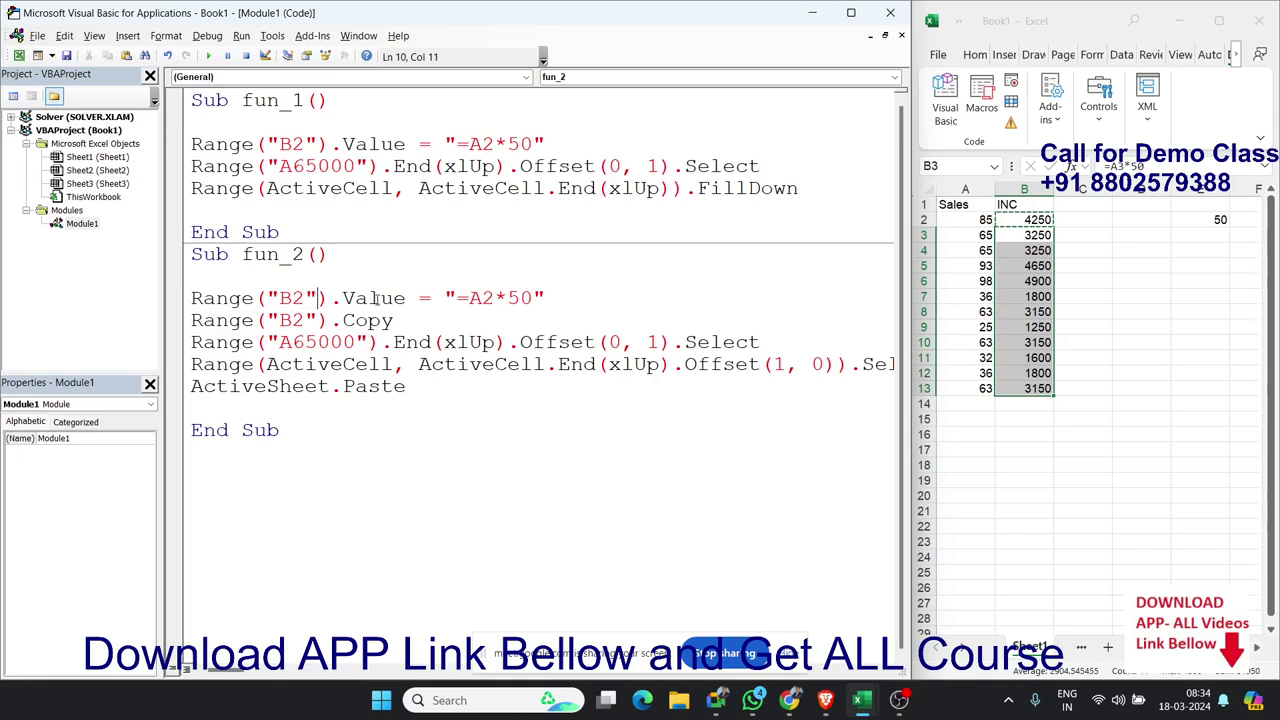
# Step: Clear the INC results B2:B13 produced by fun_2
pyautogui.click(1150, 359)
pyautogui.moveTo(1045, 388); pyautogui.dragTo(1030, 219)
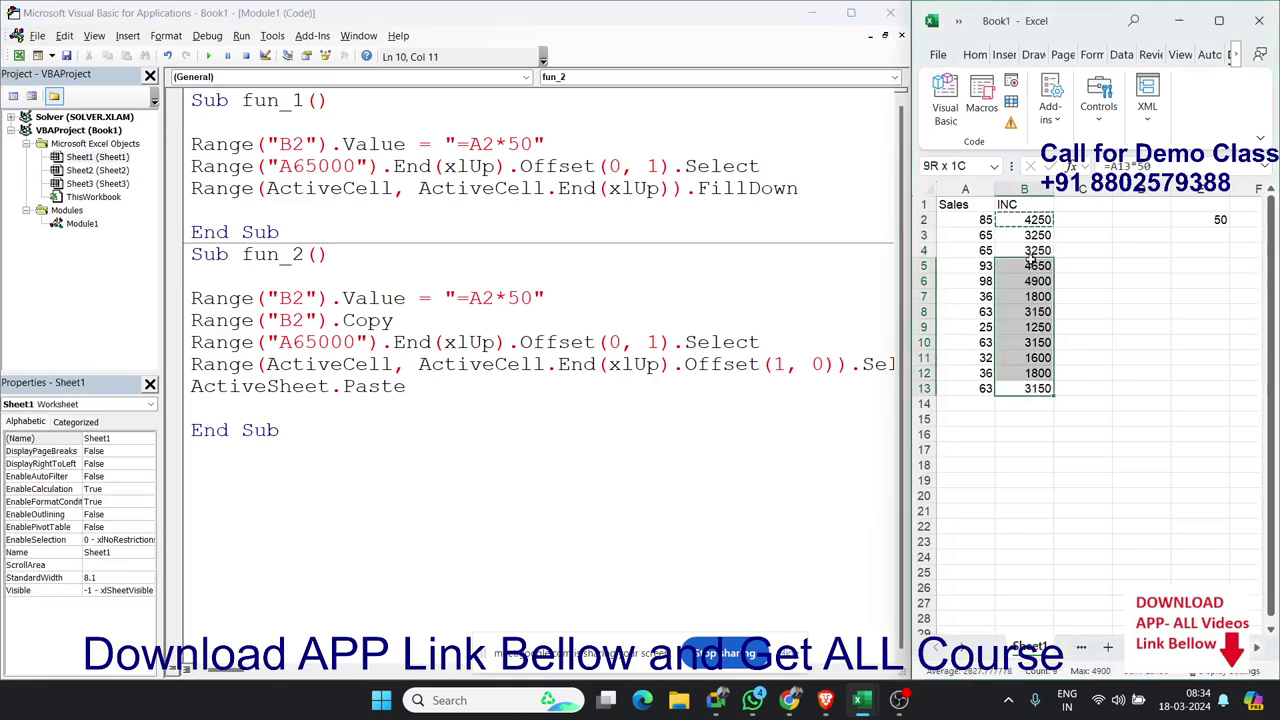
pyautogui.press('Delete')
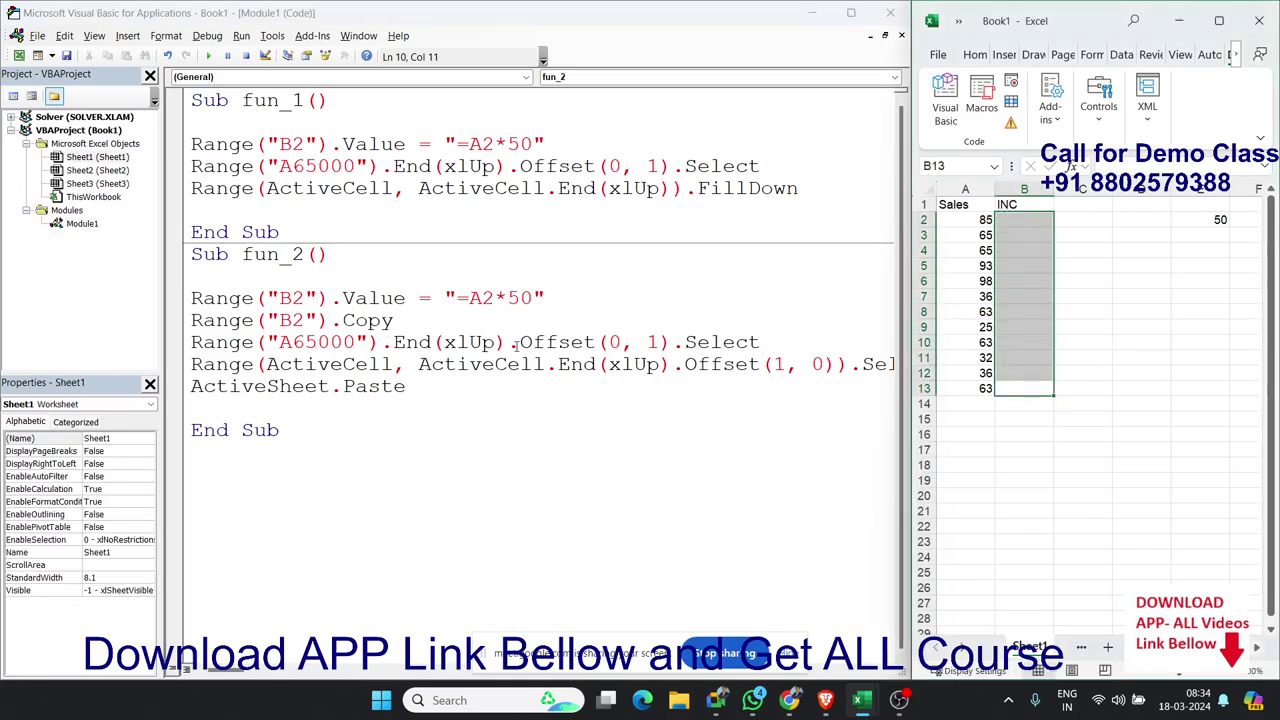
# Step: Trace the code's last-row lookup on the sheet, from the last Sales entry across to B13
pyautogui.click(483, 298)
pyautogui.click(1024, 220)
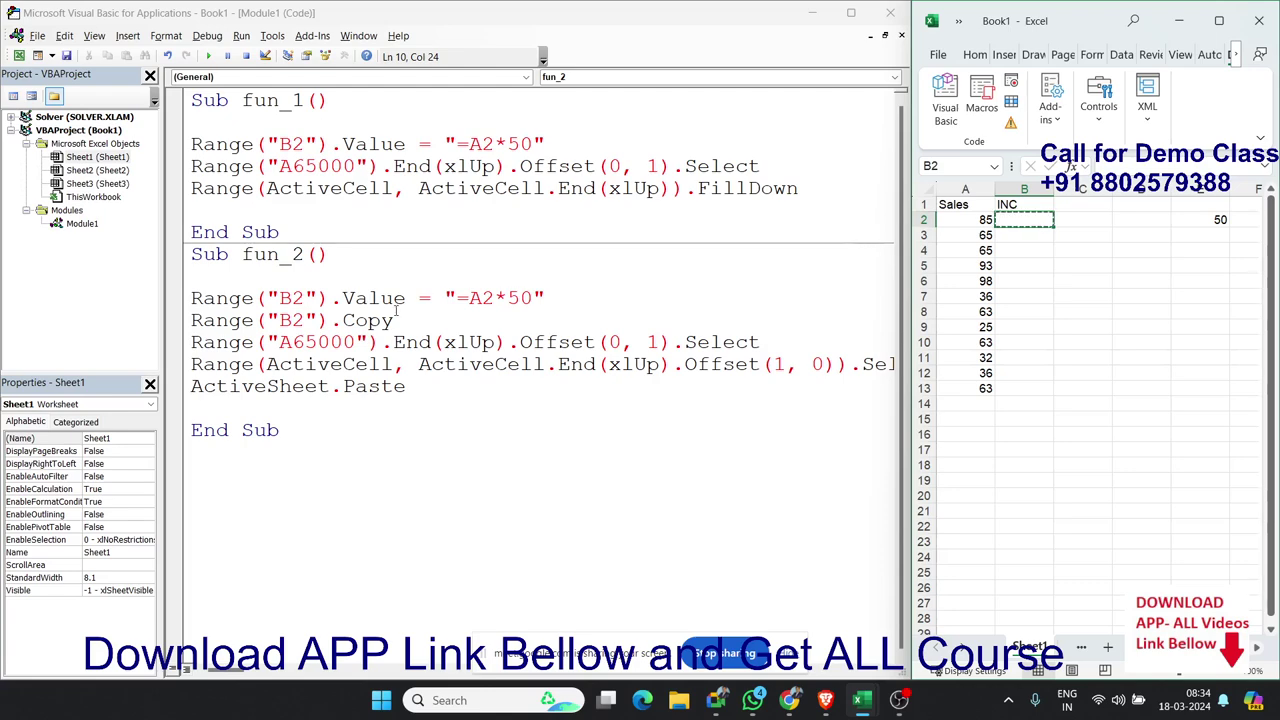
pyautogui.moveTo(305, 342); pyautogui.dragTo(659, 342)
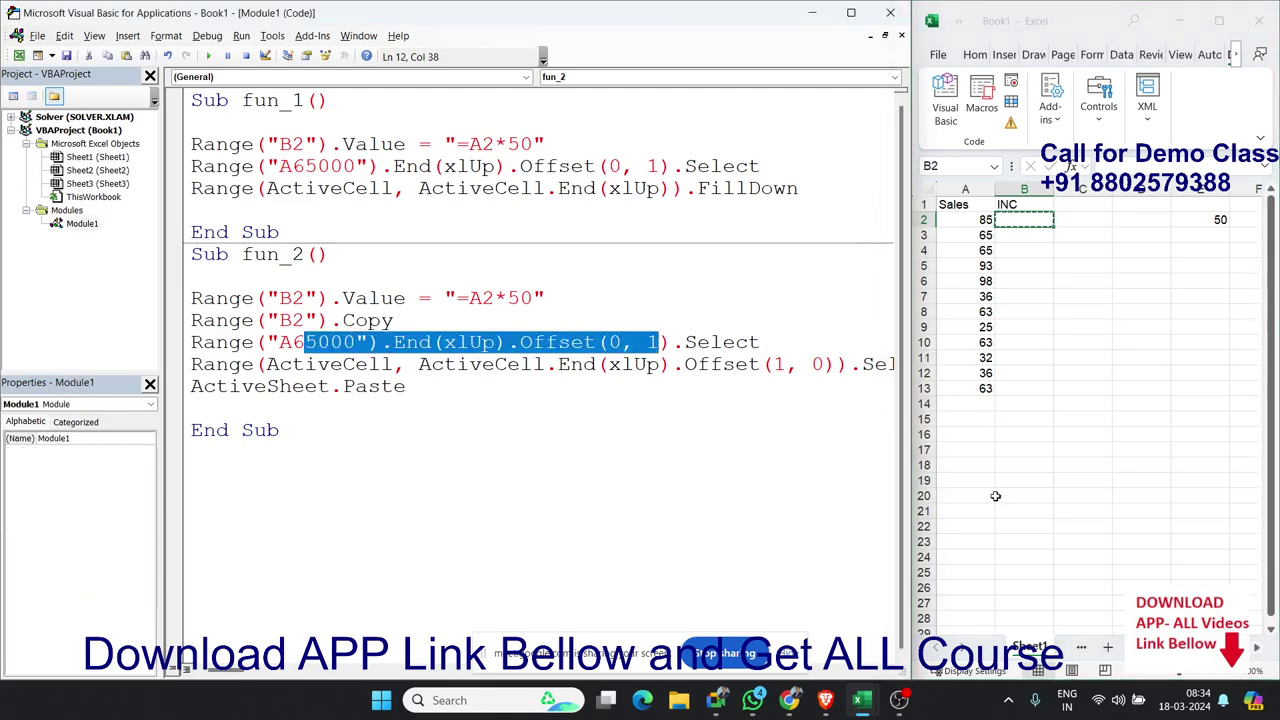
pyautogui.click(990, 496)
pyautogui.hotkey('ctrl', 'Up')
pyautogui.press('Right')
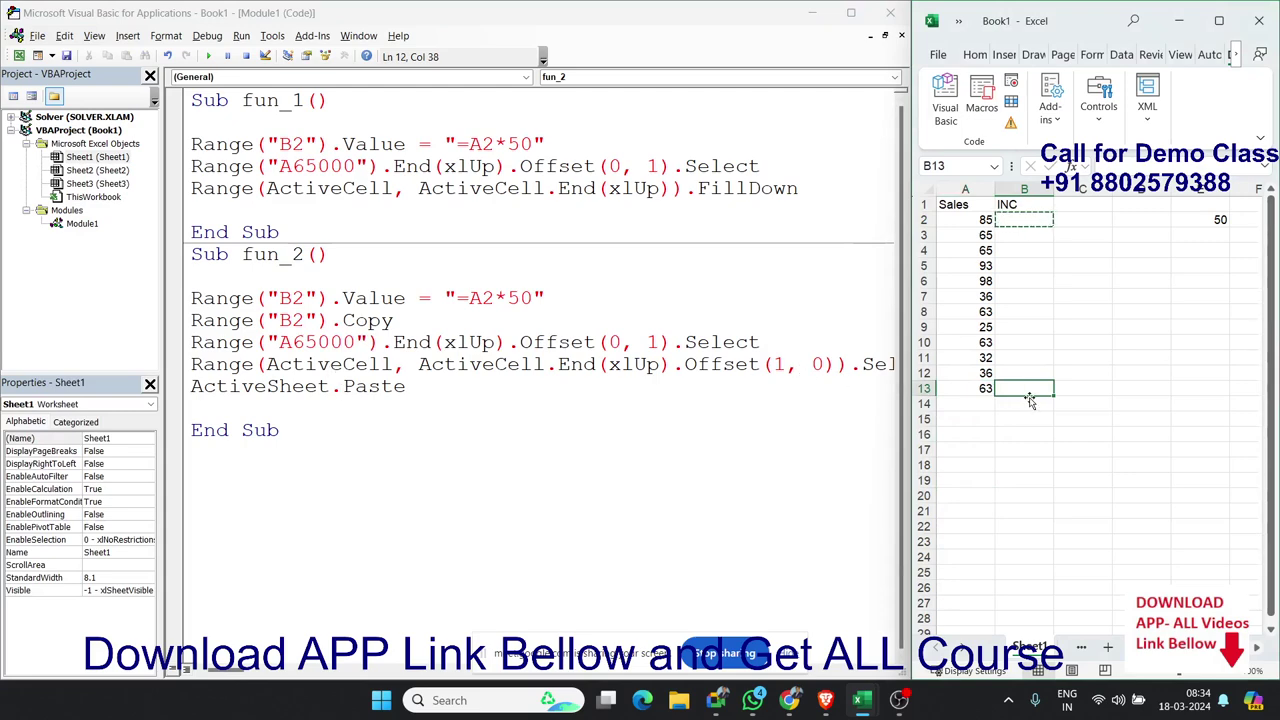
pyautogui.hotkey('ctrl', 'shift', 'Up')
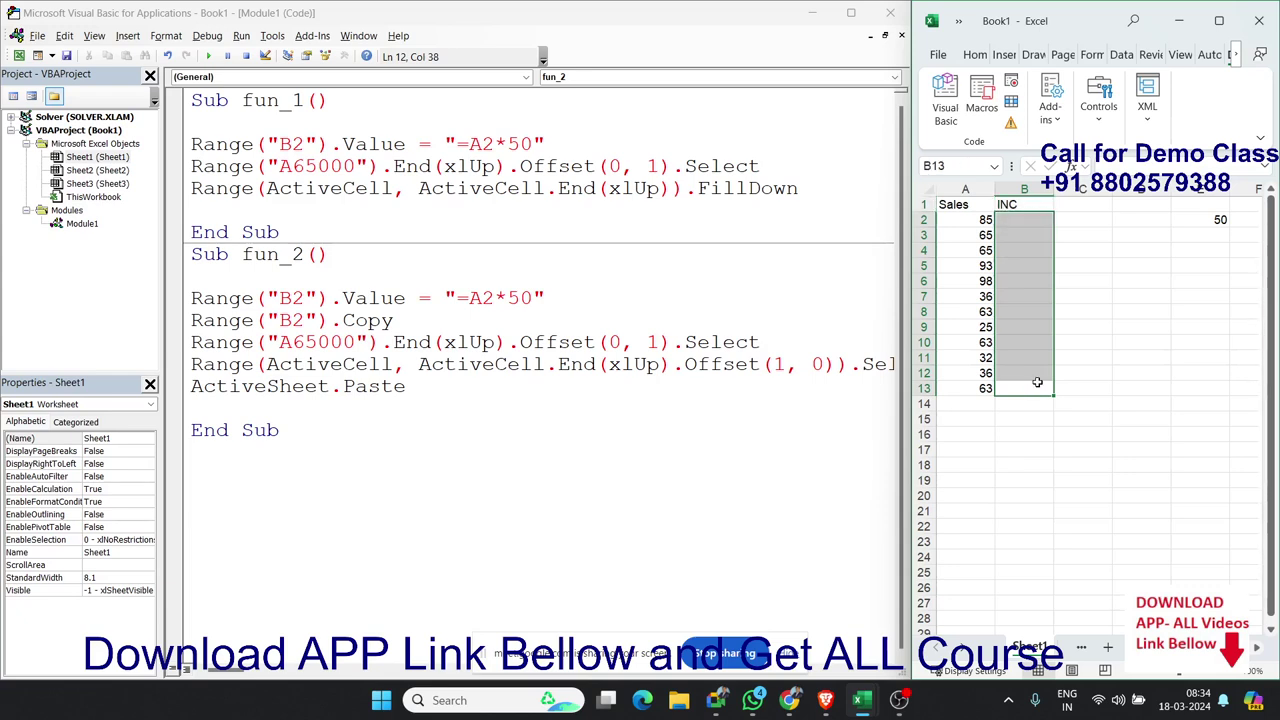
# Step: Enter the formula =A2*50 in cell B2
pyautogui.click(1037, 378)
pyautogui.hotkey('ctrl', 'Up')
pyautogui.press('Down')
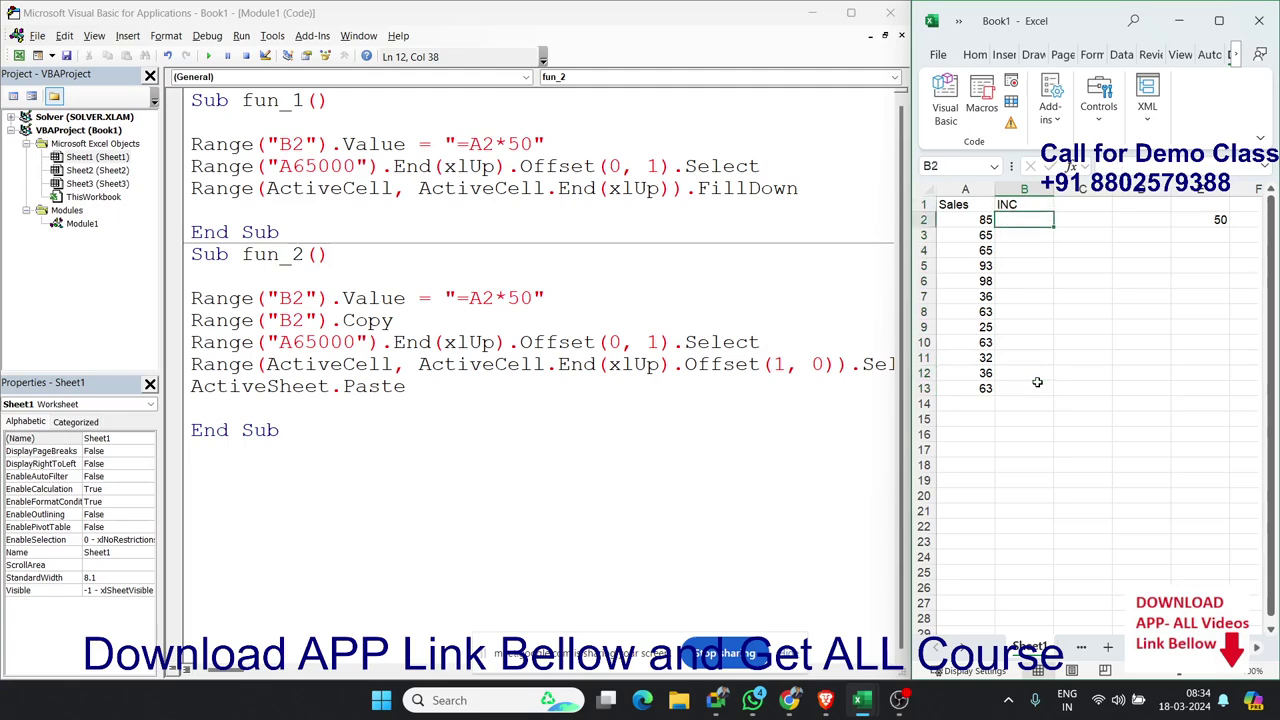
pyautogui.write('=')
pyautogui.press('Left')
pyautogui.write('*')
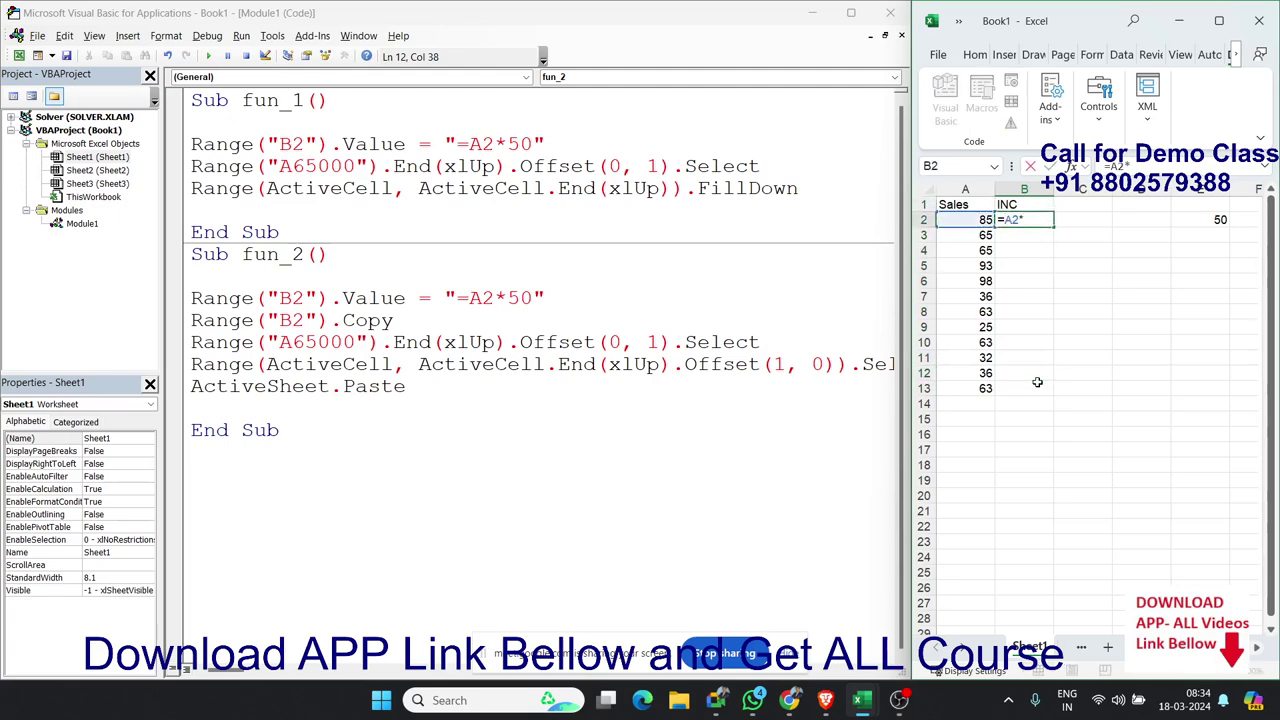
pyautogui.write('50')
pyautogui.click(1064, 391)
# Step: Select B3:B13 to match the code's one-row offset, Select and Paste calls
pyautogui.click(1015, 390)
pyautogui.hotkey('ctrl', 'shift', 'Up')
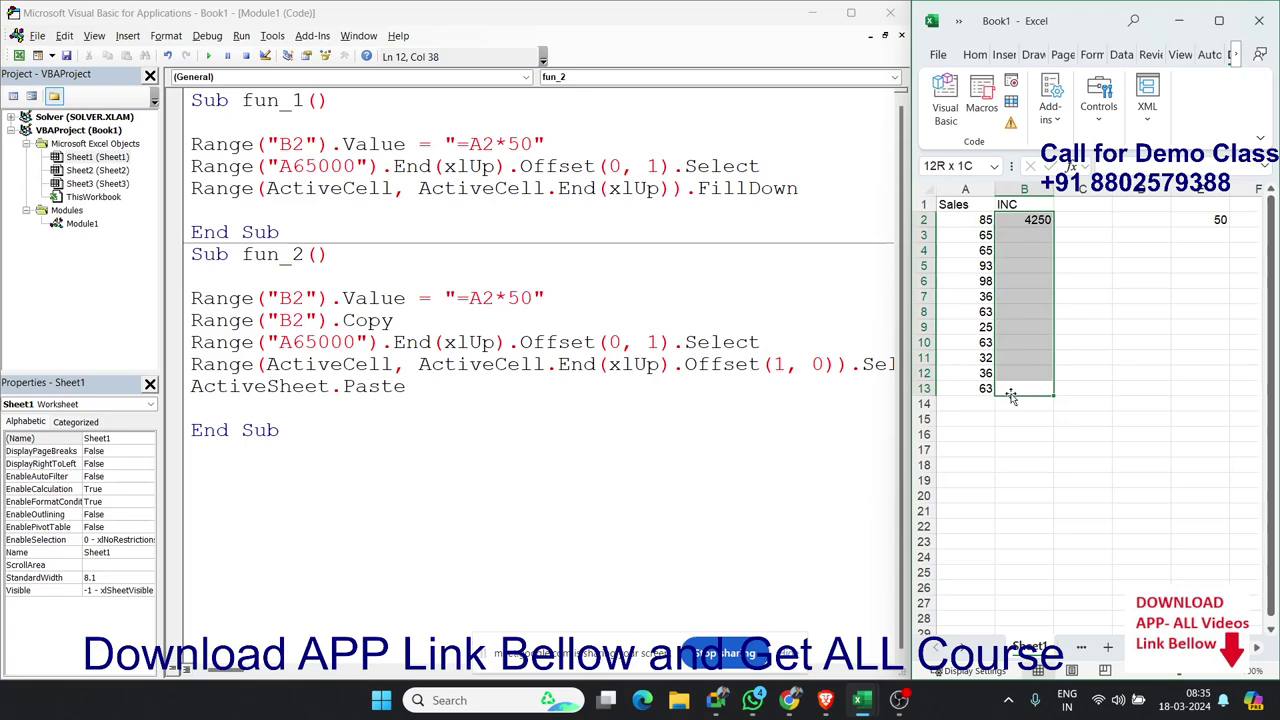
pyautogui.hotkey('shift', 'Down')
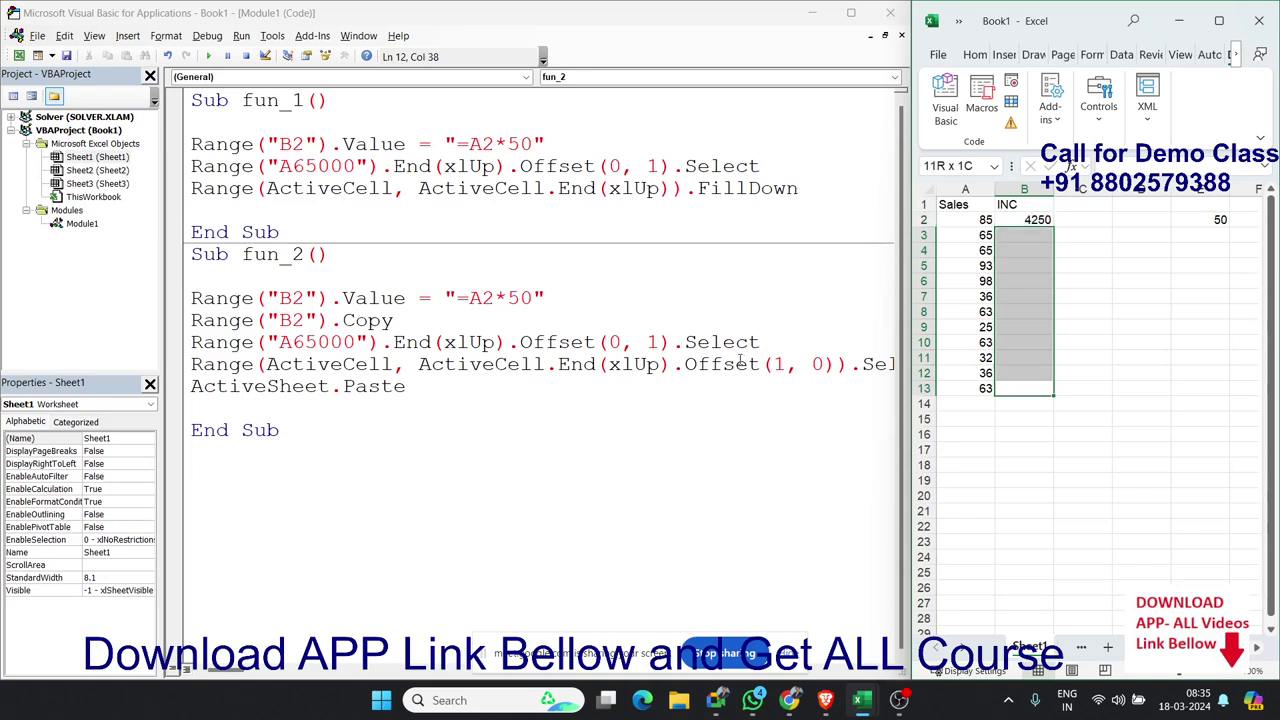
pyautogui.moveTo(737, 364); pyautogui.dragTo(835, 364)
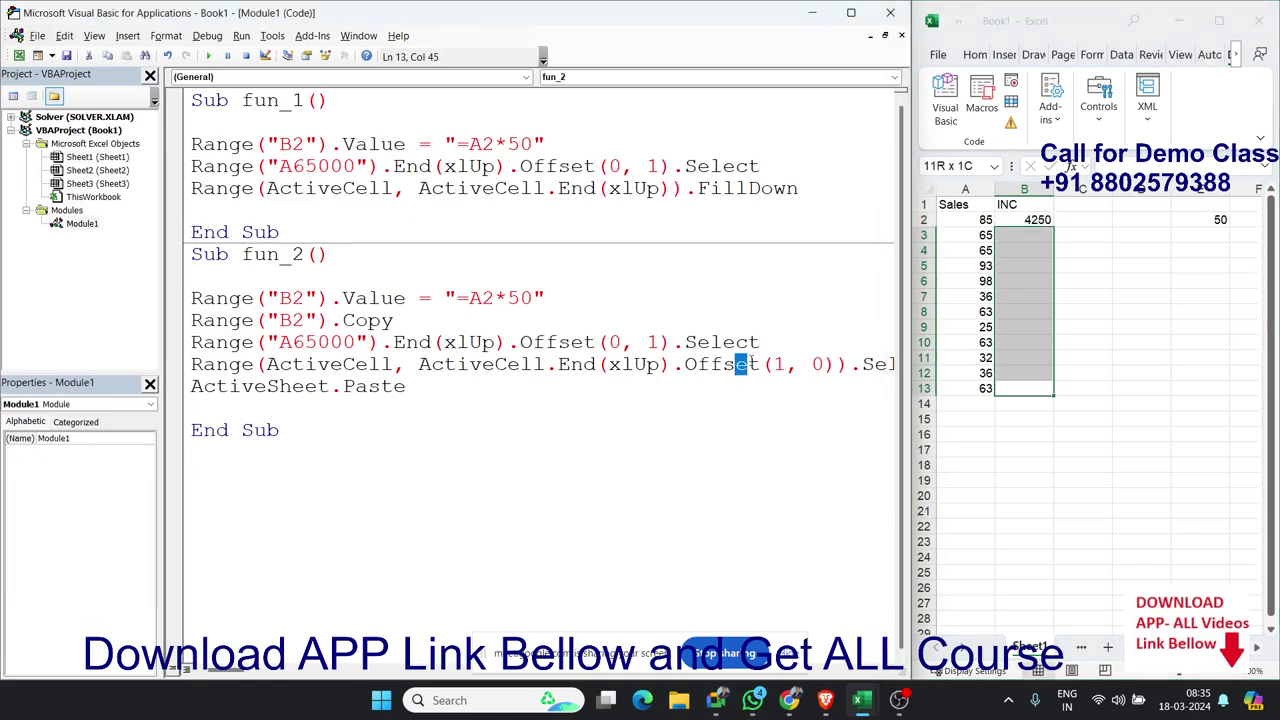
pyautogui.doubleClick(866, 364)
pyautogui.click(562, 519)
pyautogui.doubleClick(370, 395)
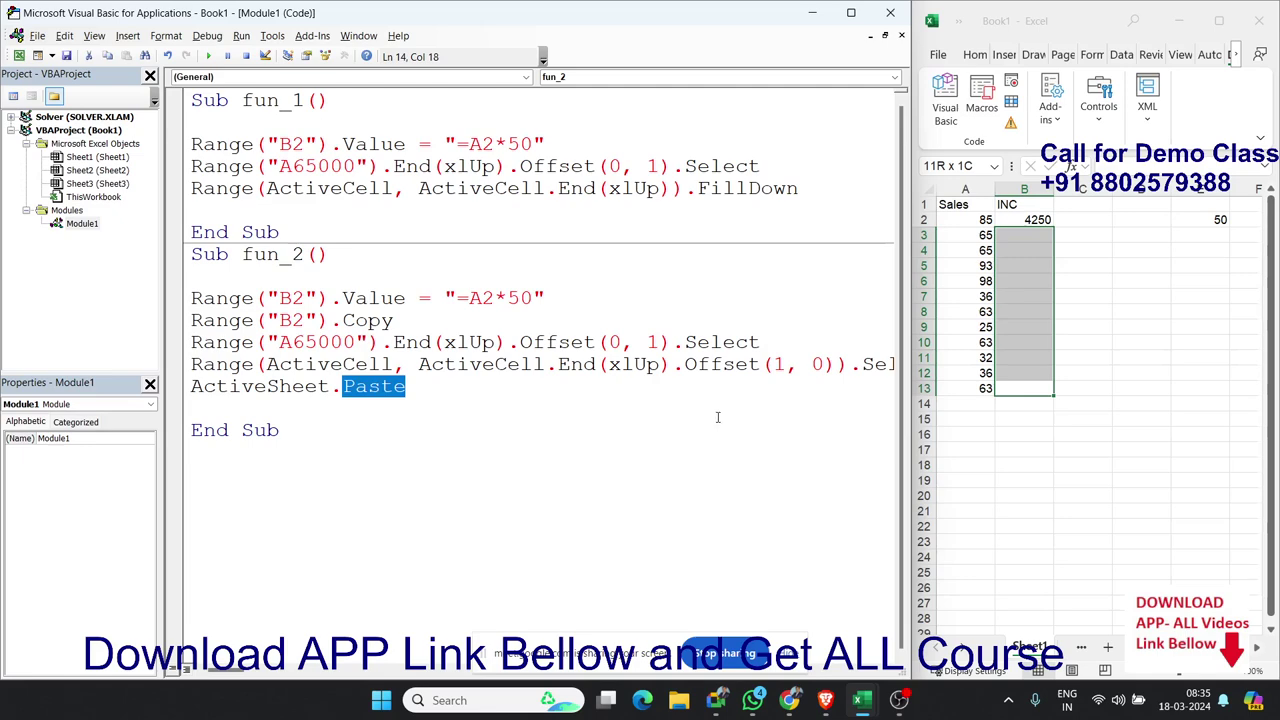
# Step: Delete the stray 50 from E2 and the 4250 formula from B2
pyautogui.click(1071, 302)
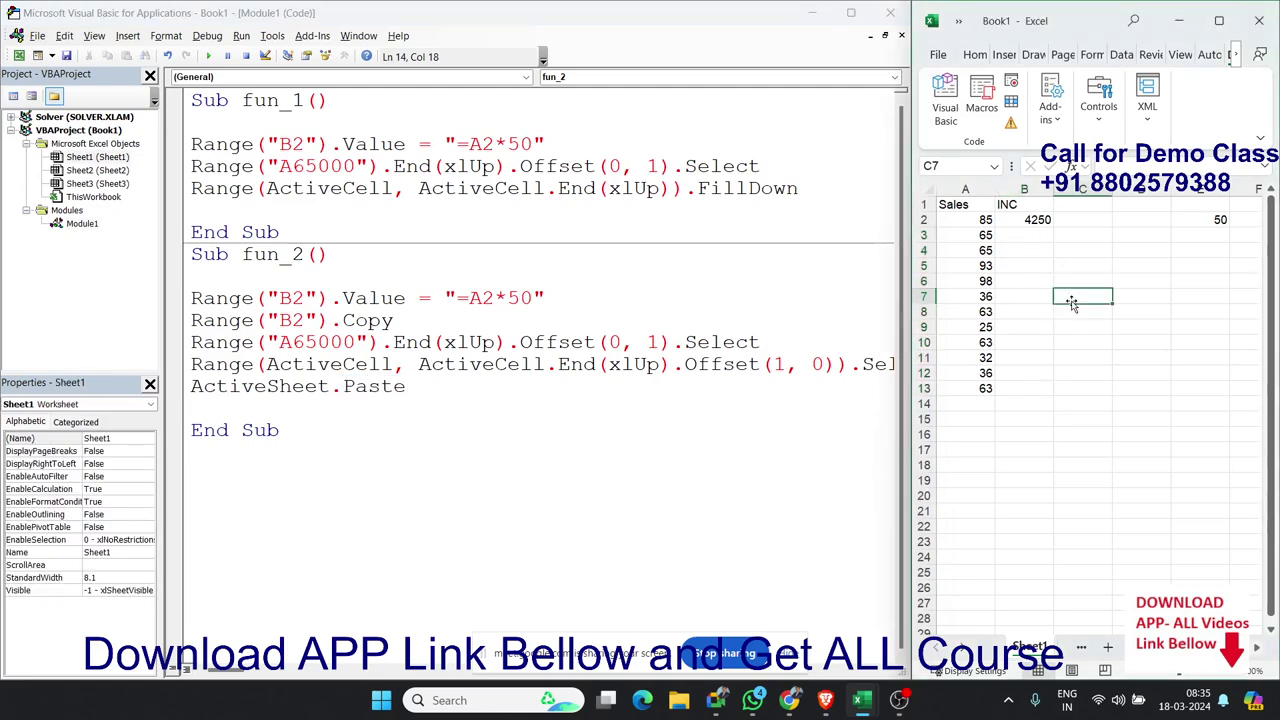
pyautogui.click(1163, 219)
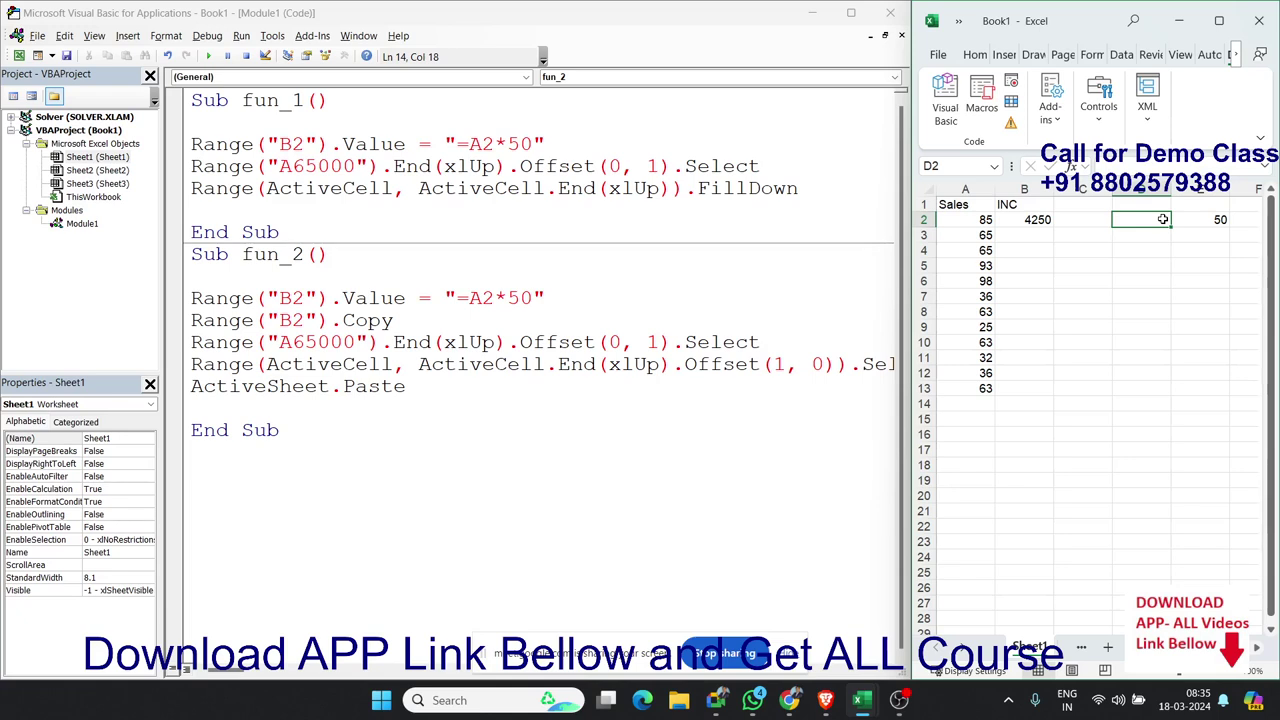
pyautogui.press('Right')
pyautogui.press('Delete')
pyautogui.press('Left')
pyautogui.press('Left')
pyautogui.press('Left')
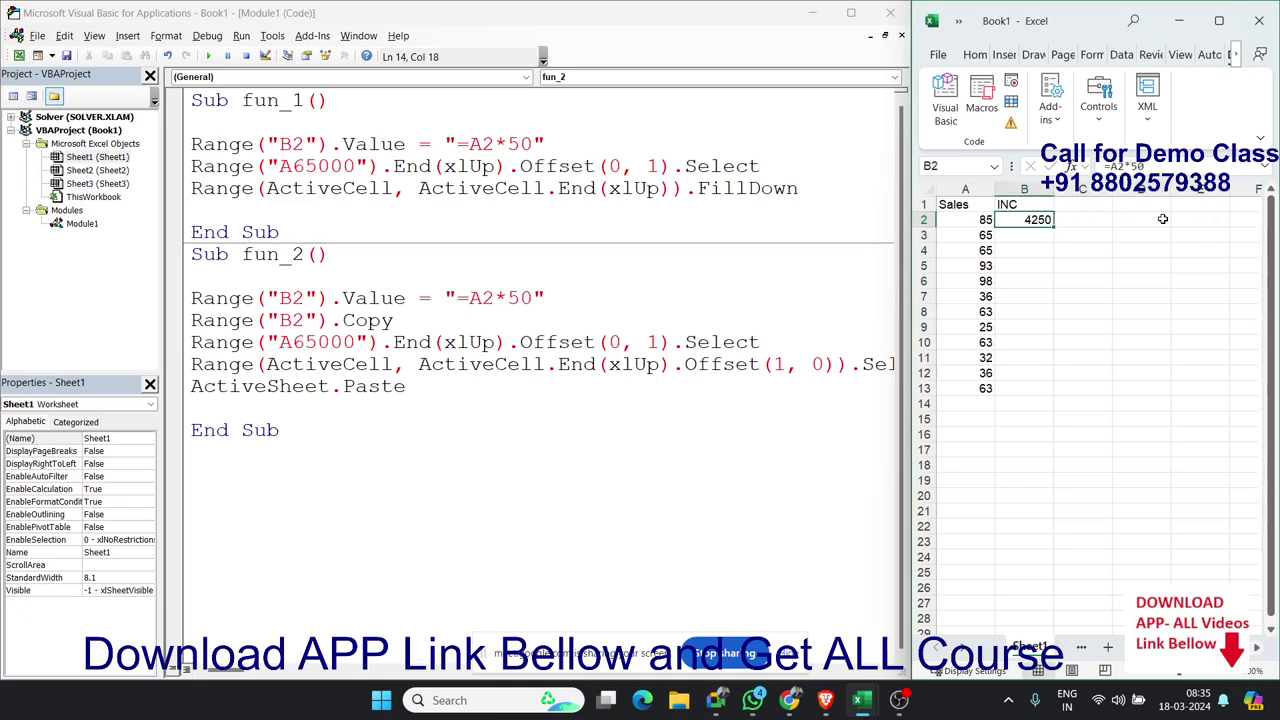
pyautogui.press('Delete')
pyautogui.hotkey('alt', 'Tab')
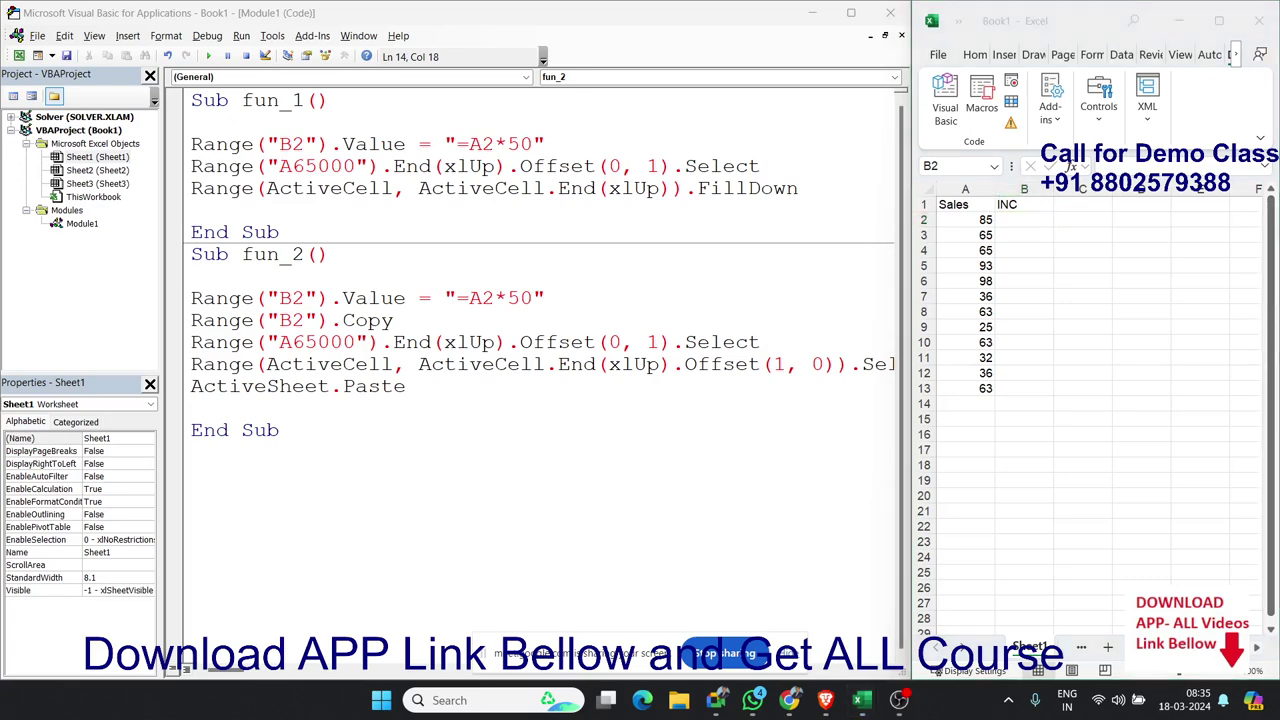
# Step: Change the headings to Marks in A1 and Result in B1
pyautogui.click(441, 448)
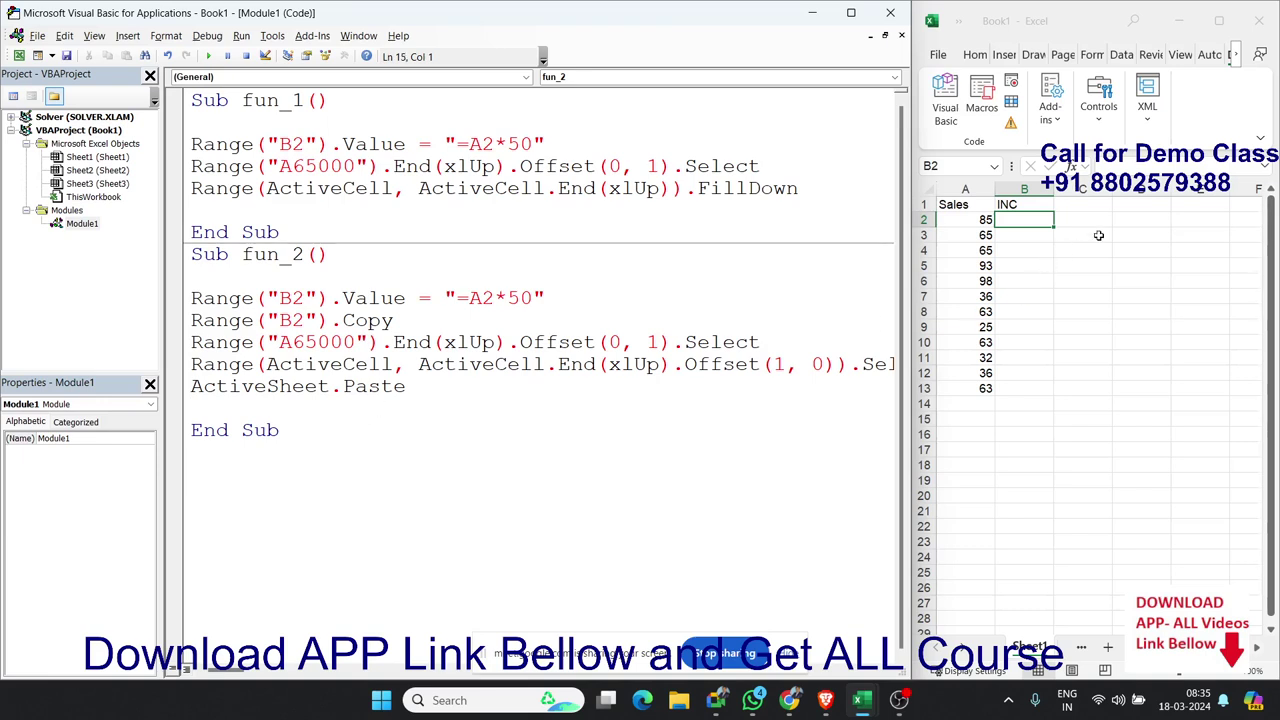
pyautogui.click(1024, 204)
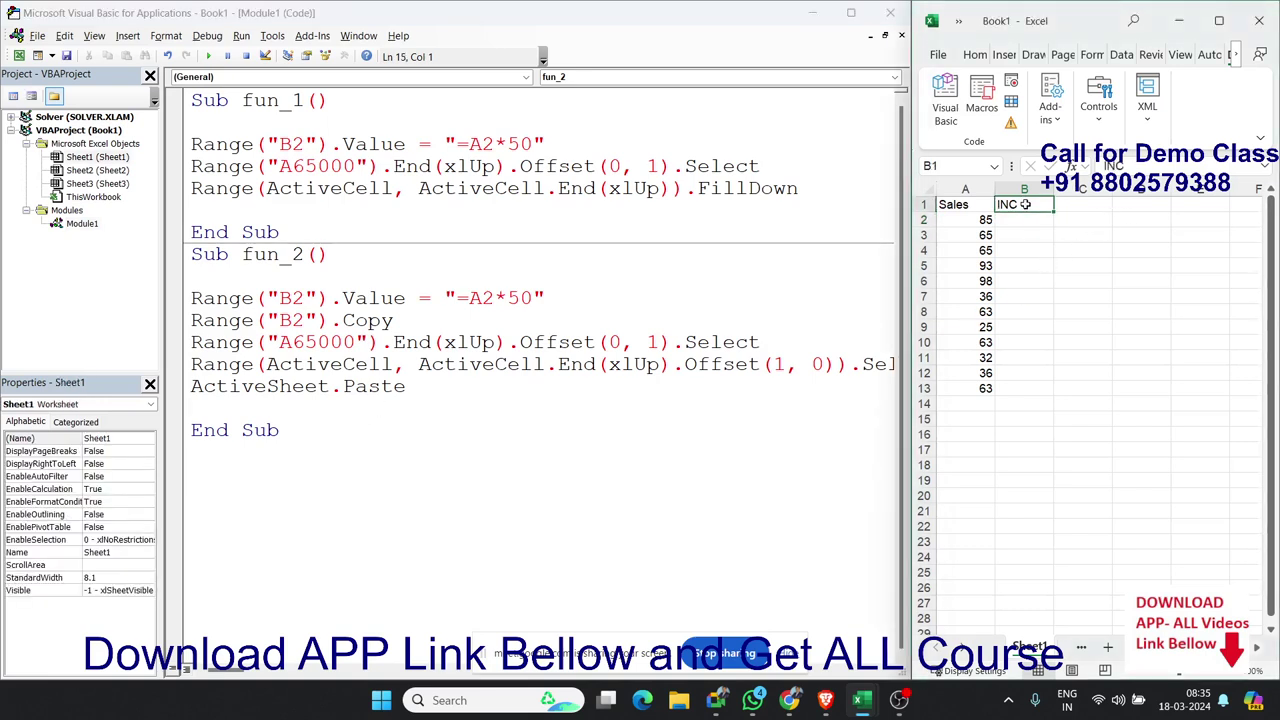
pyautogui.click(982, 204)
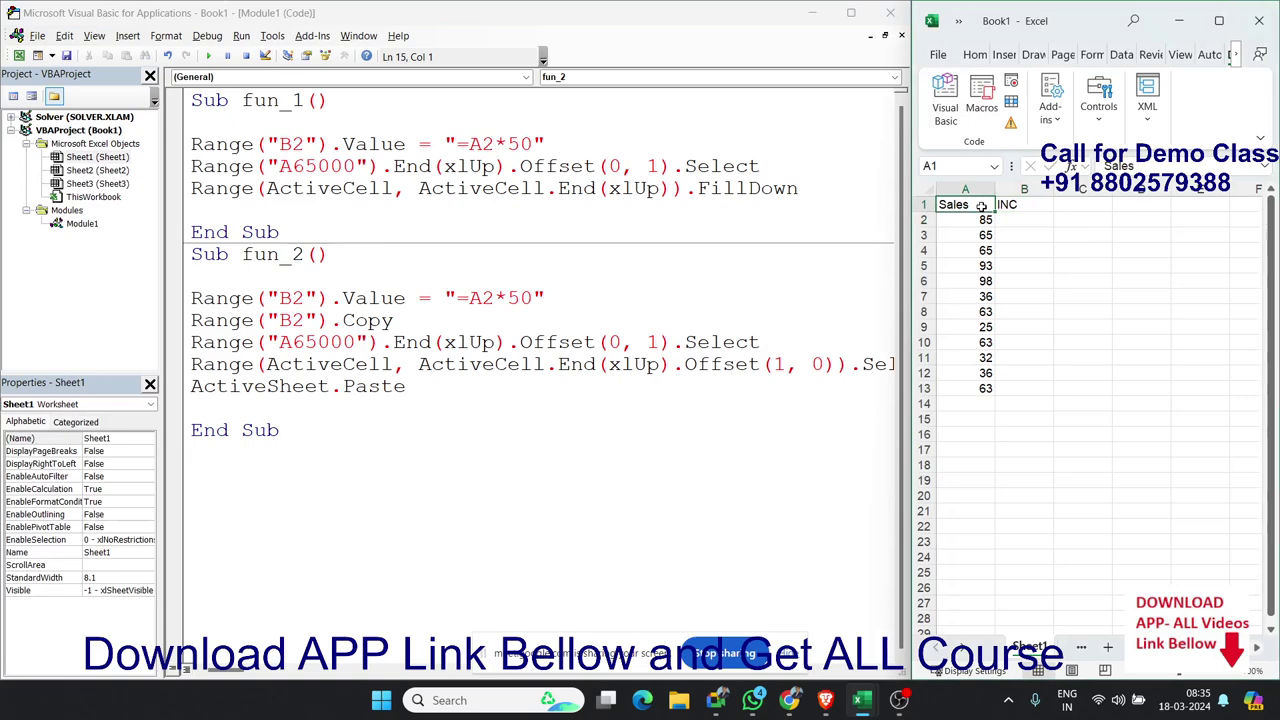
pyautogui.write('Result')
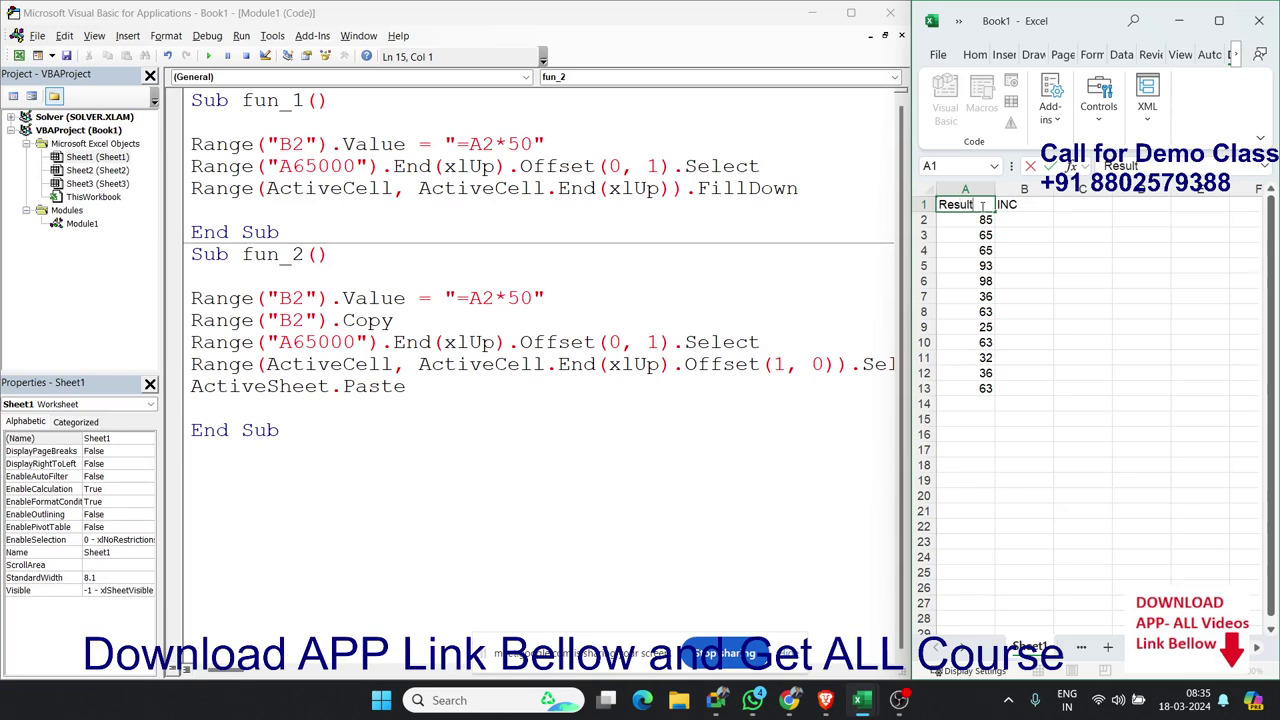
pyautogui.press('Tab')
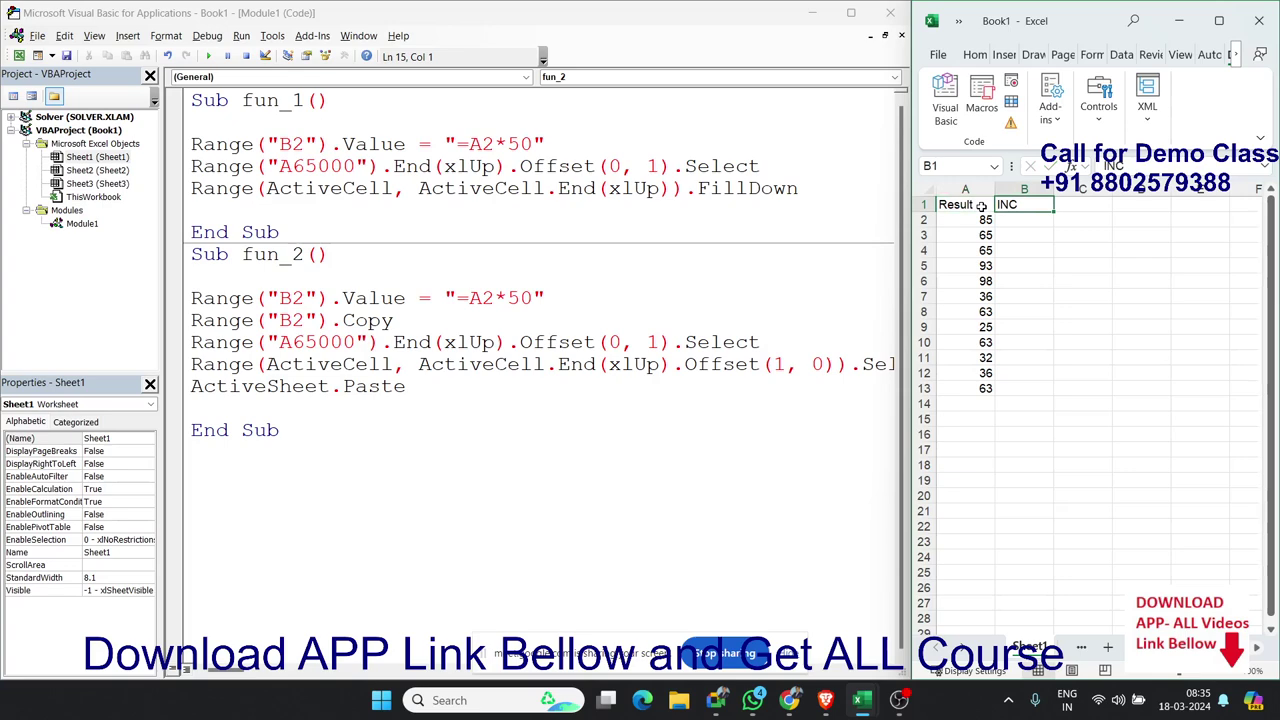
pyautogui.click(981, 205)
pyautogui.write('Ma')
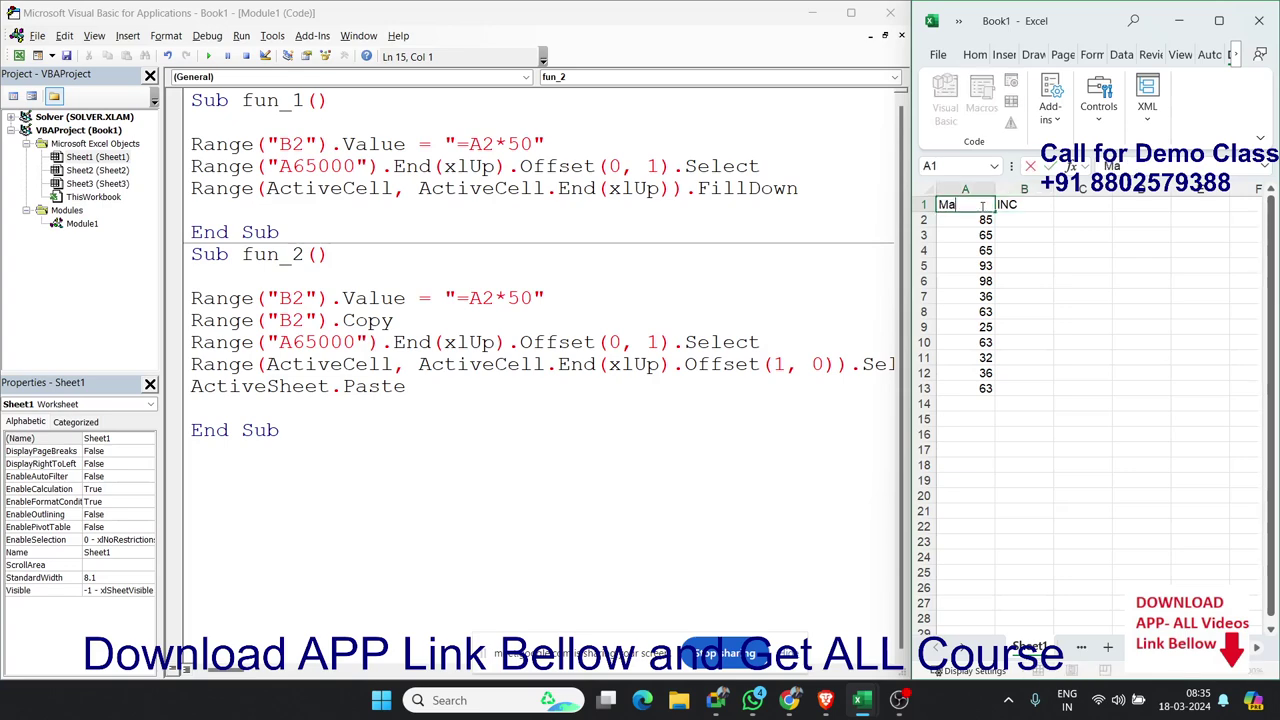
pyautogui.write('rks')
pyautogui.press('Tab')
pyautogui.write('Res')
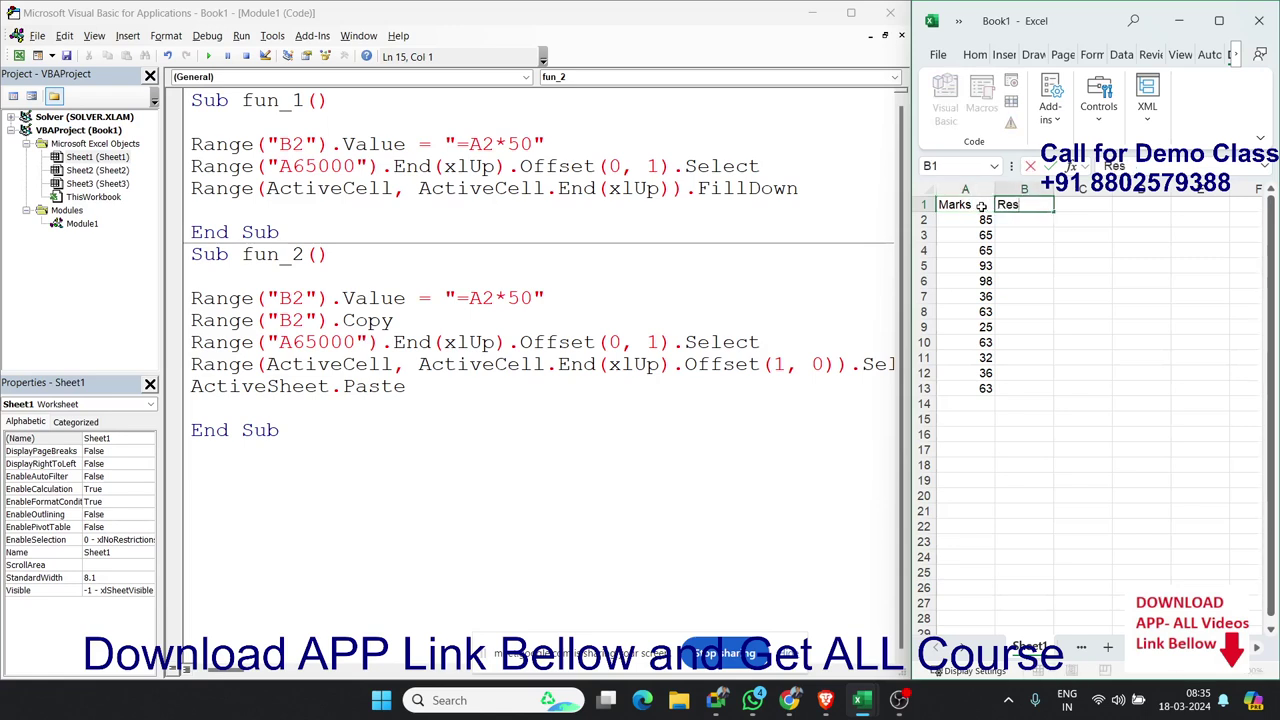
pyautogui.write('ult')
pyautogui.press('Tab')
# Step: Enter the criteria key: >40 PASS in D3:E3 and <40 Fail in D4:E4
pyautogui.press('Right')
pyautogui.press('Down')
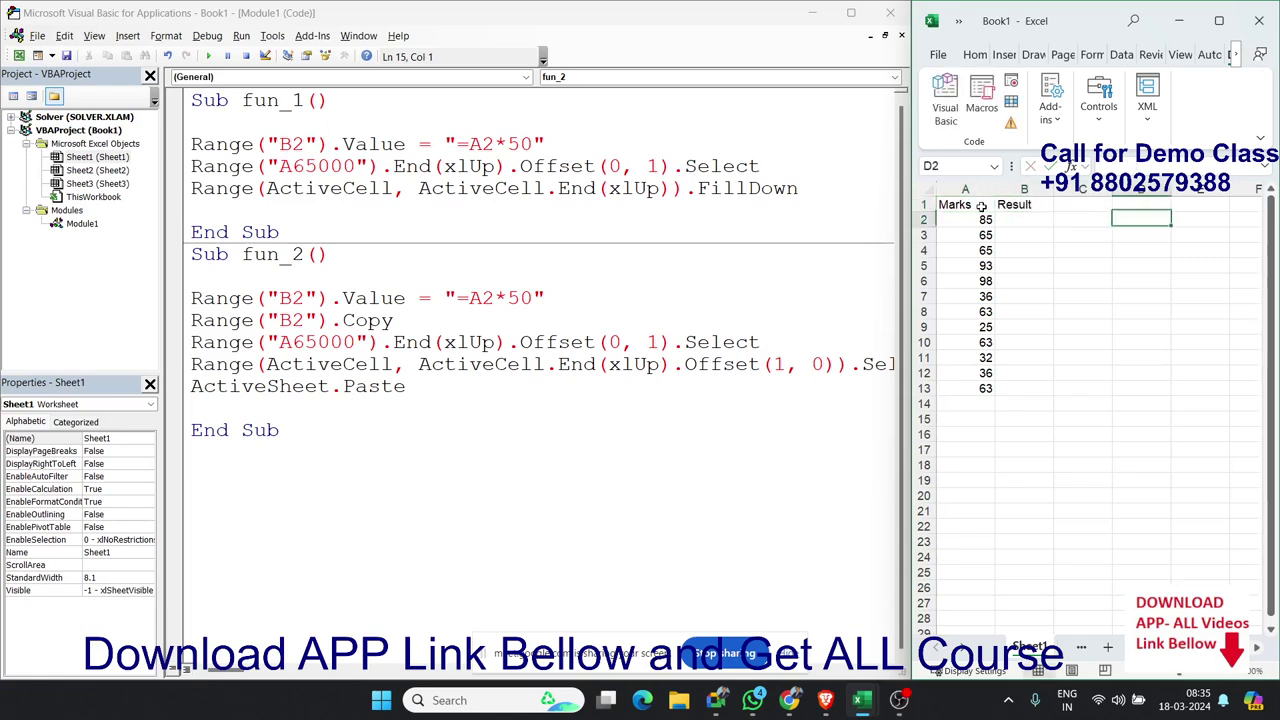
pyautogui.press('Down')
pyautogui.write('>4')
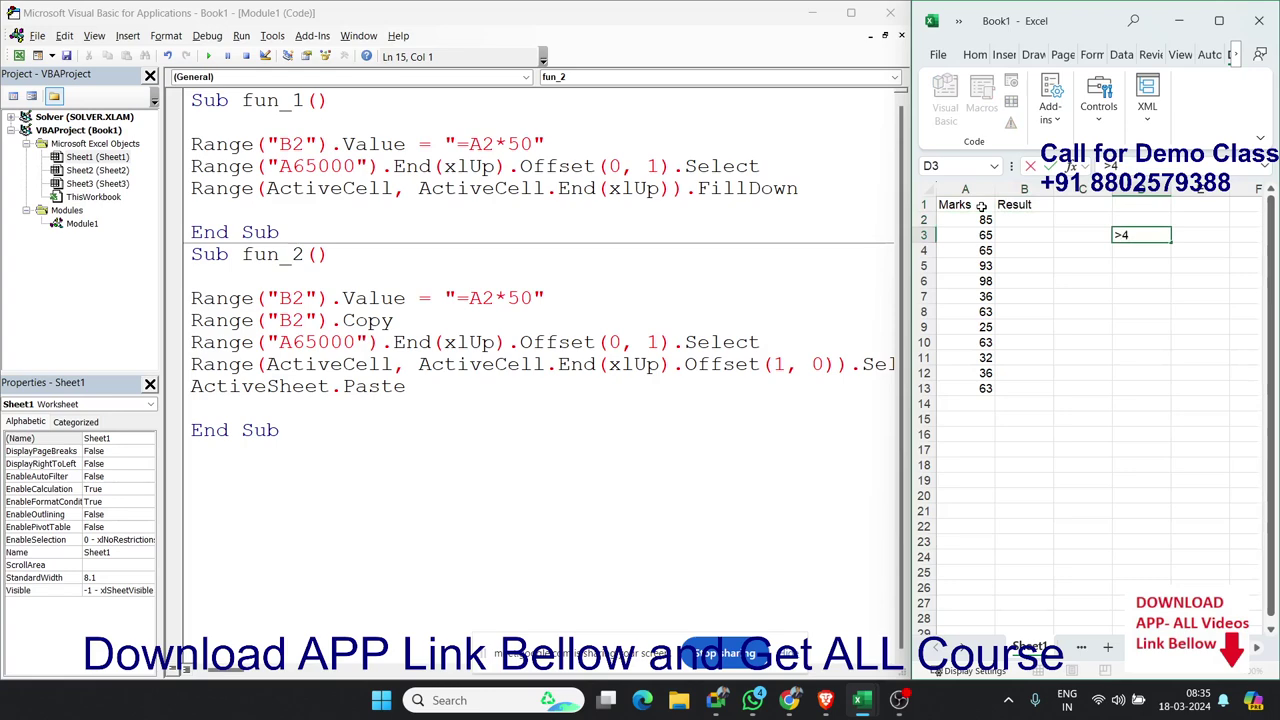
pyautogui.write('0')
pyautogui.press('Tab')
pyautogui.write('PA')
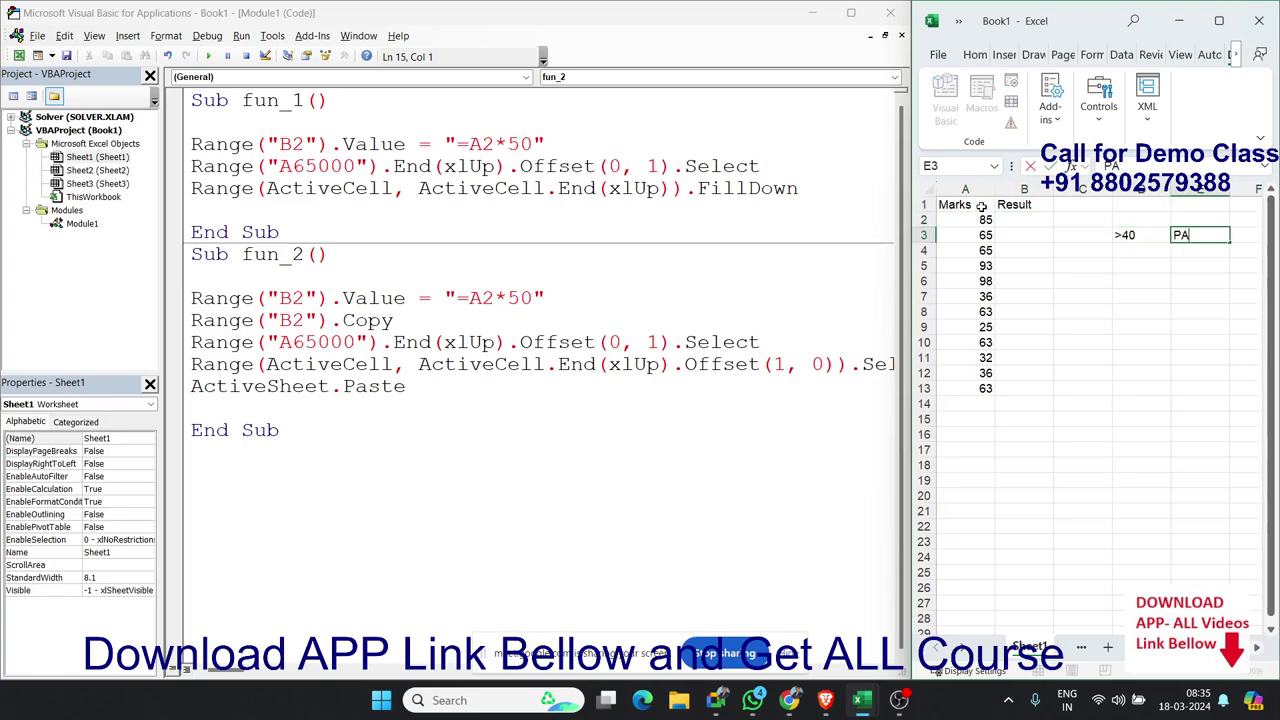
pyautogui.write('SS')
pyautogui.press('Return')
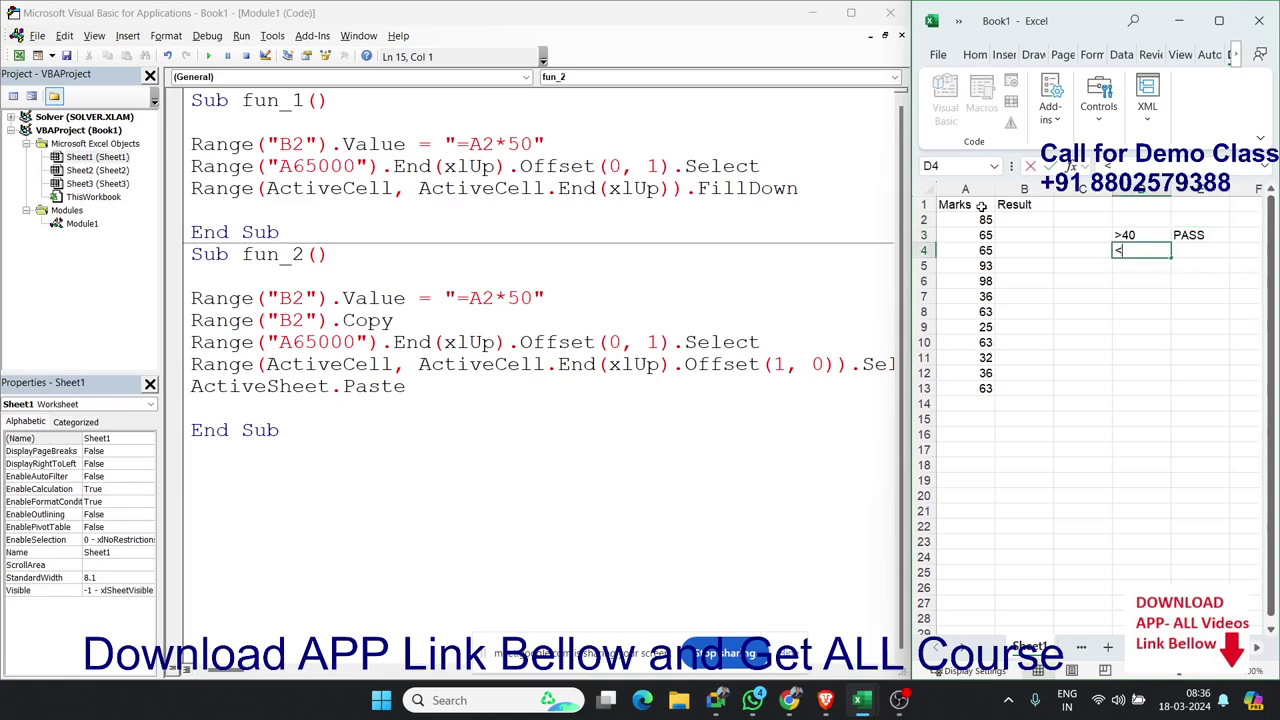
pyautogui.write('<40')
pyautogui.press('Tab')
pyautogui.write('FA')
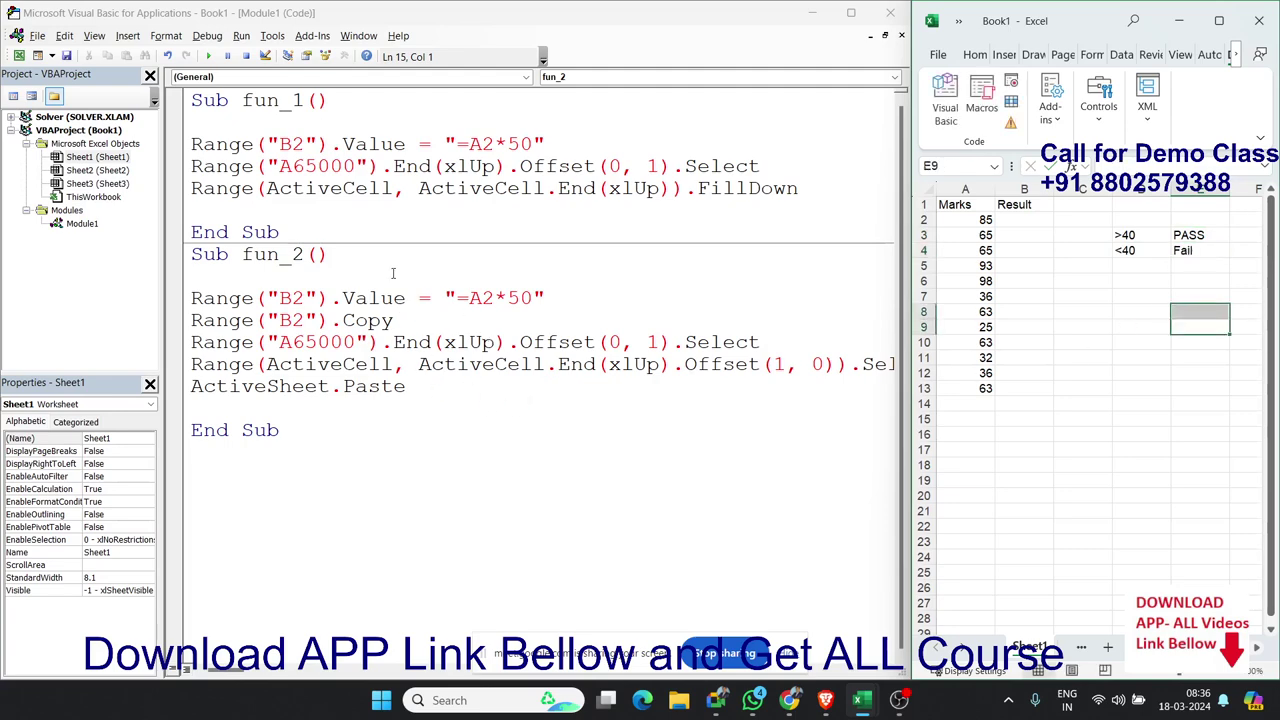
# Step: Paste a copy of the fun_1 procedure below the last procedure
pyautogui.moveTo(310, 236); pyautogui.dragTo(191, 100)
pyautogui.hotkey('ctrl', 'c')
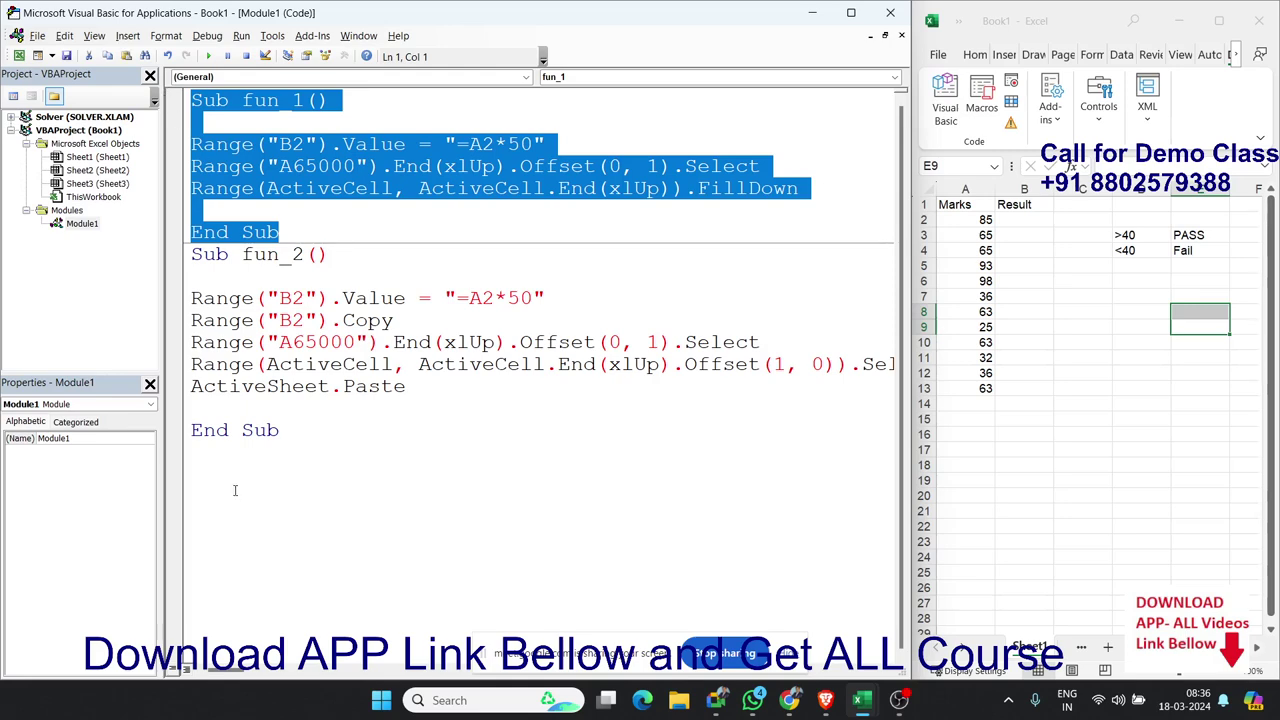
pyautogui.click(235, 487)
pyautogui.hotkey('ctrl', 'v')
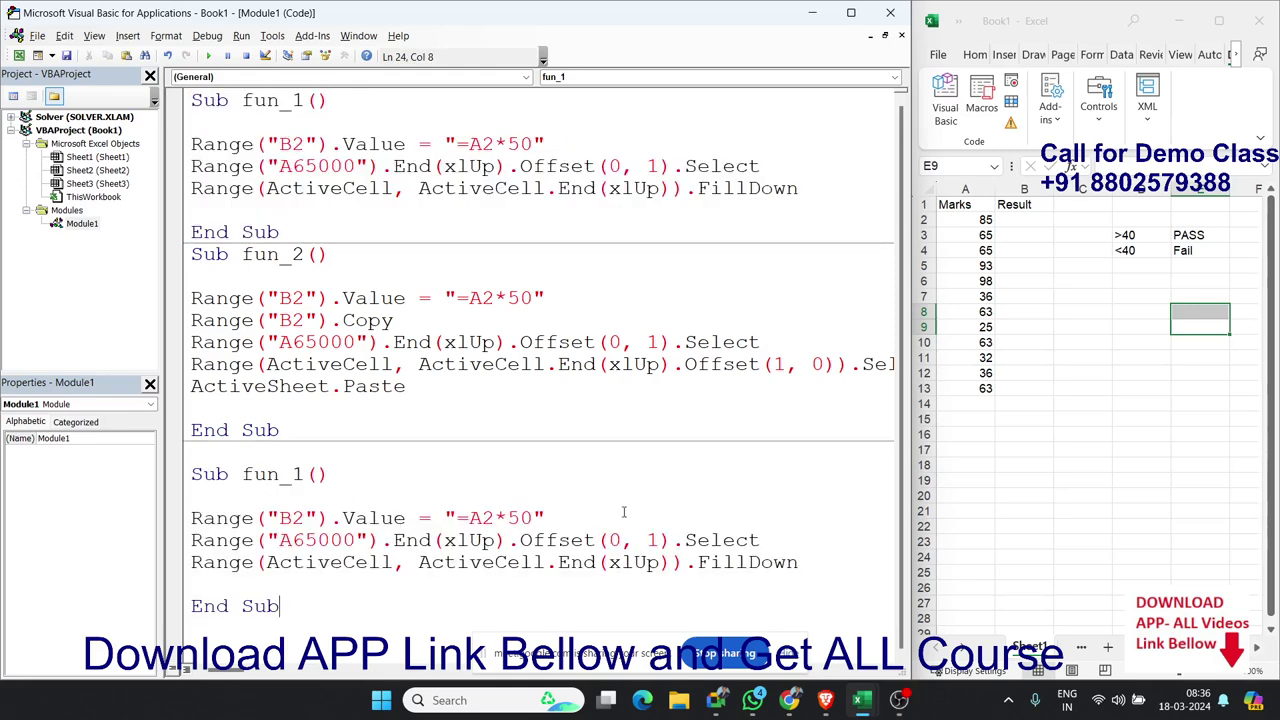
# Step: Replace A2*50 in the copy with the start of the formula: if(a2>=40,Pass
pyautogui.moveTo(535, 518); pyautogui.dragTo(469, 519)
pyautogui.press('BackSpace')
pyautogui.write('if(')
pyautogui.write('a2')
pyautogui.write('>')
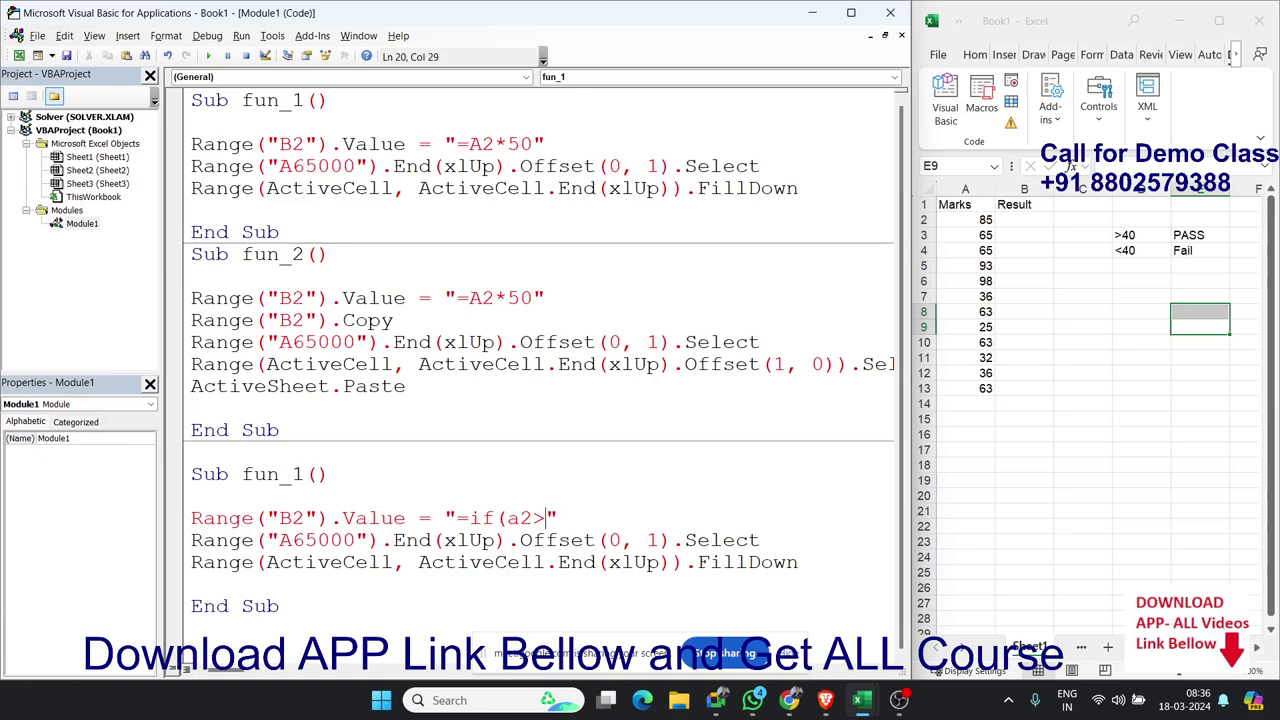
pyautogui.write('=')
pyautogui.write('5')
pyautogui.press('BackSpace')
pyautogui.write('40')
pyautogui.write(',')
pyautogui.write('PA')
pyautogui.write('ss')
pyautogui.press('BackSpace')
pyautogui.press('BackSpace')
pyautogui.press('BackSpace')
pyautogui.write('ass')
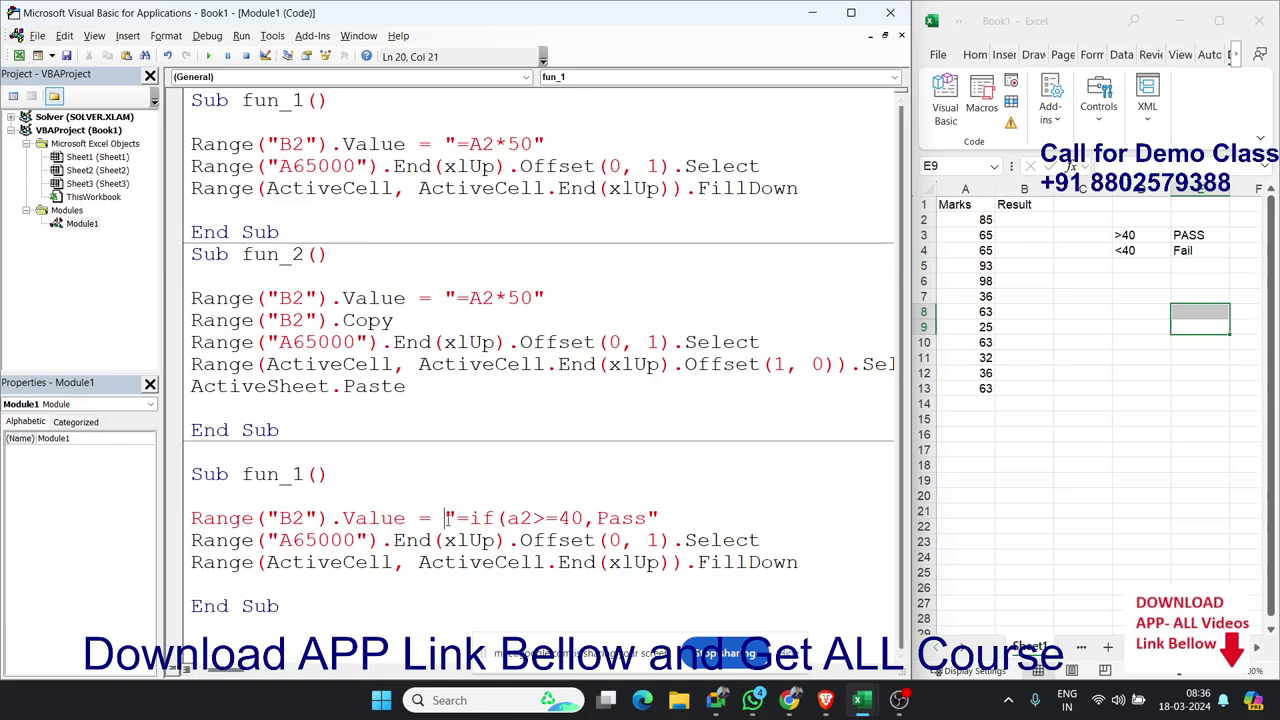
# Step: Quote Pass and add ""Fail"" to finish the IF formula
pyautogui.moveTo(446, 518); pyautogui.dragTo(659, 517)
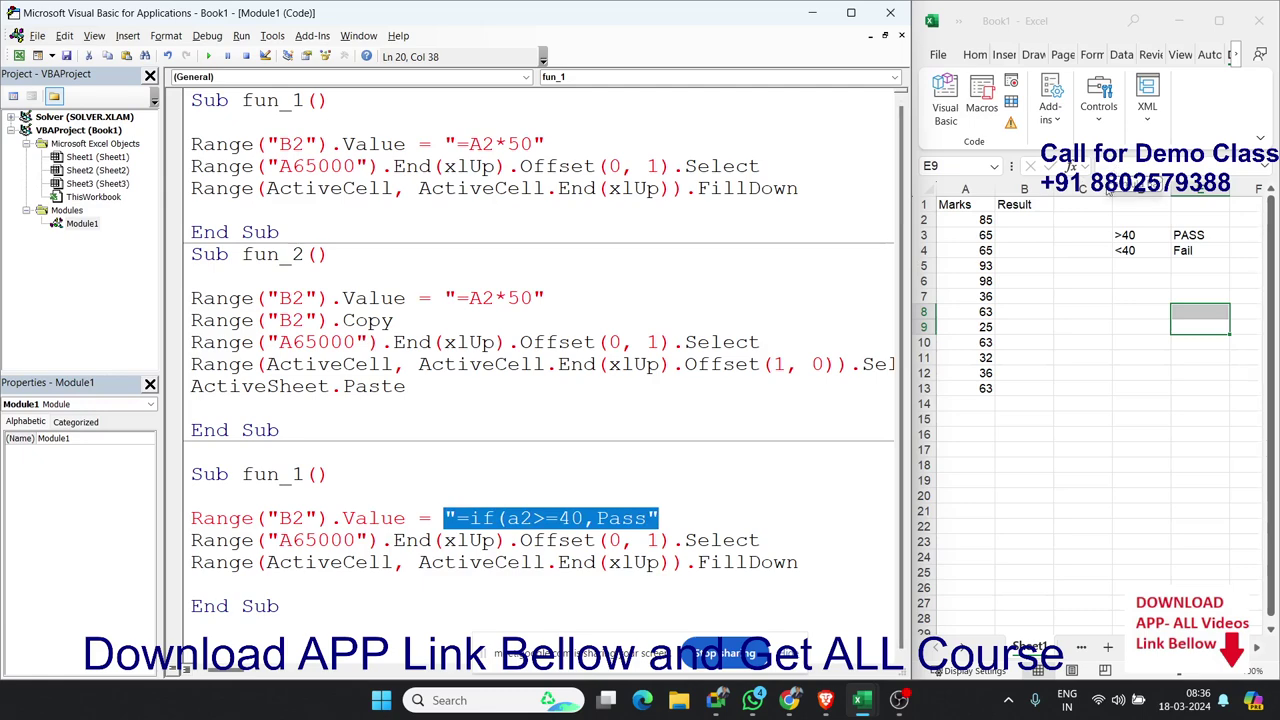
pyautogui.click(598, 518)
pyautogui.write('"')
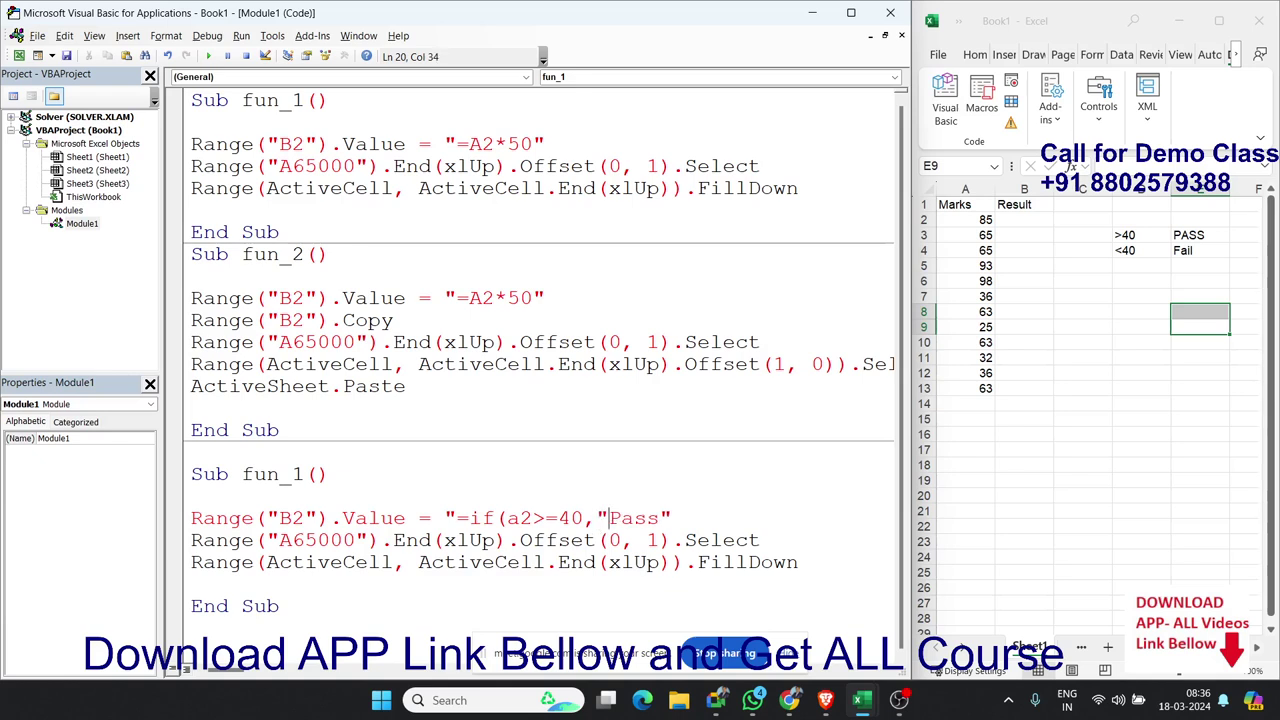
pyautogui.press('Right')
pyautogui.press('Right')
pyautogui.press('Right')
pyautogui.press('Right')
pyautogui.moveTo(609, 518)
pyautogui.mouseDown()
pyautogui.moveTo(474, 540)
pyautogui.moveTo(444, 518)
pyautogui.mouseUp()
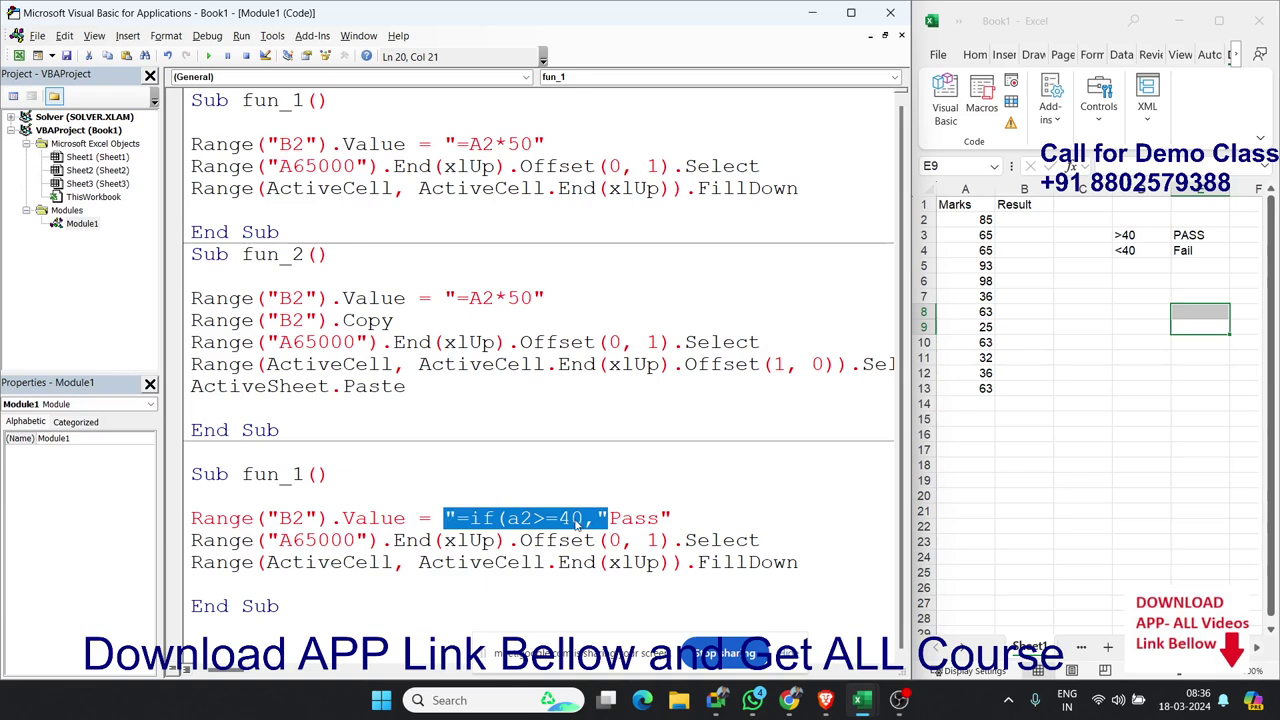
pyautogui.moveTo(444, 518); pyautogui.dragTo(578, 520)
pyautogui.write('"')
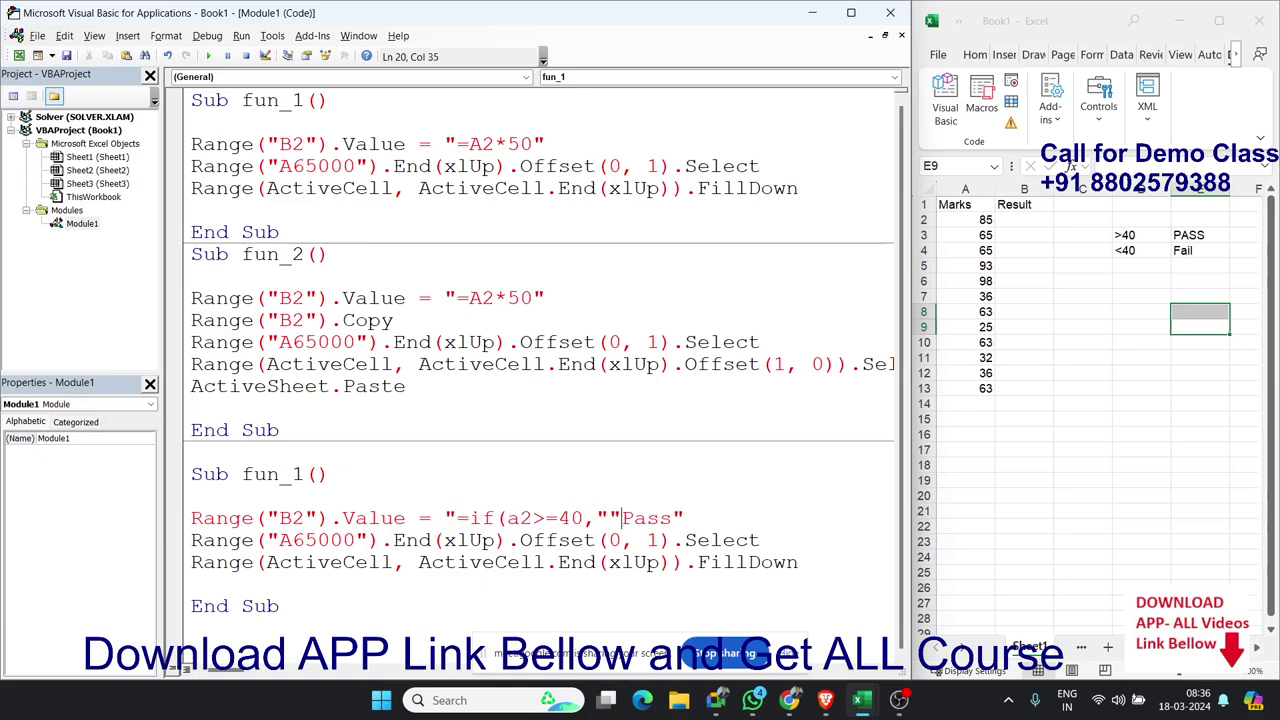
pyautogui.press('Right')
pyautogui.press('Right')
pyautogui.press('Right')
pyautogui.press('Right')
pyautogui.write('",')
pyautogui.write(' "')
pyautogui.write('"Fa')
pyautogui.write('il""')
pyautogui.write(')')
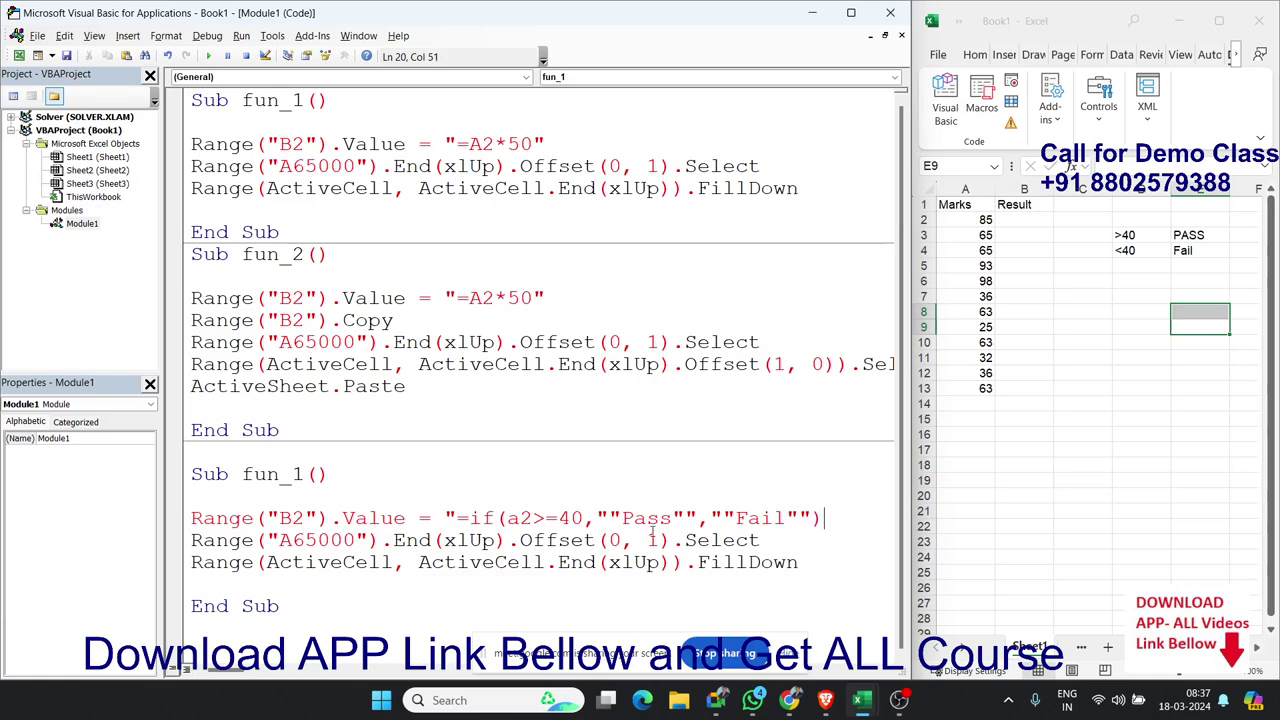
pyautogui.write('"')
# Step: Rename the duplicate copied procedure to fun_3 and run it
pyautogui.click(622, 496)
pyautogui.click(209, 57)
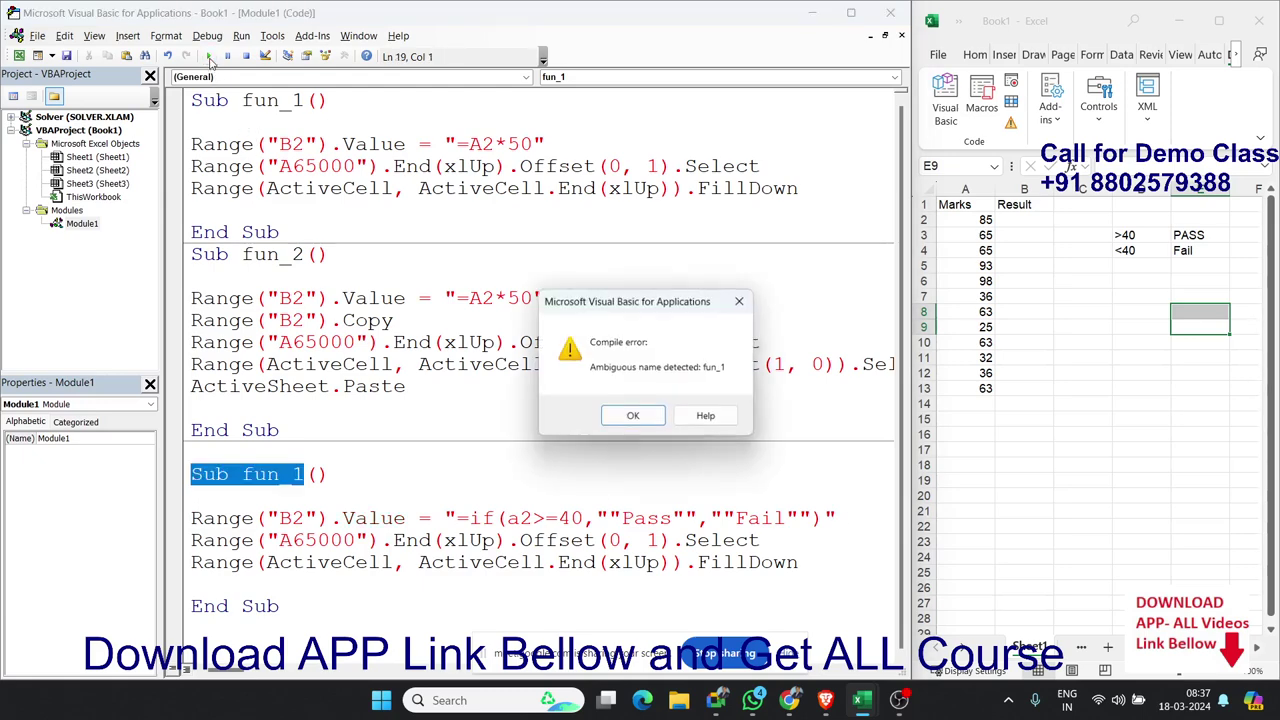
pyautogui.click(622, 414)
pyautogui.click(289, 498)
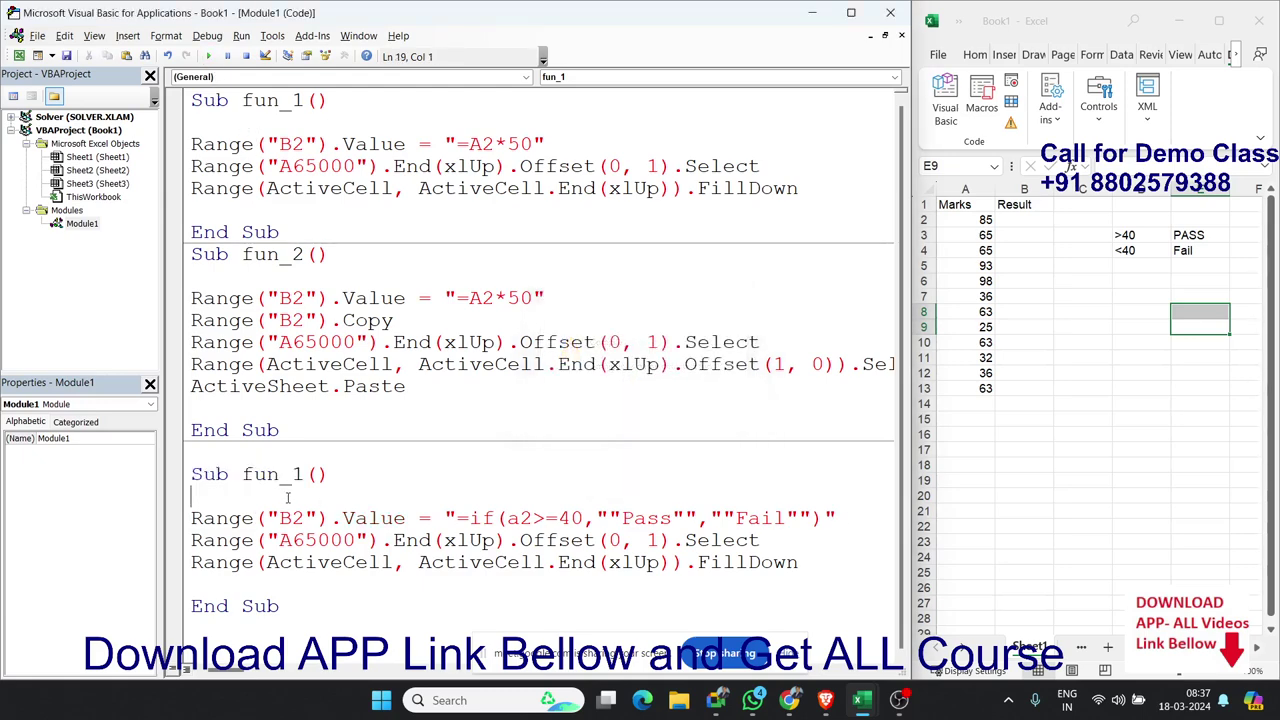
pyautogui.click(305, 474)
pyautogui.press('BackSpace')
pyautogui.write('3')
pyautogui.click(276, 493)
pyautogui.click(209, 57)
# Step: Check the Pass/Fail results in B2:B13 against the IF formula in the code
pyautogui.moveTo(1024, 219); pyautogui.dragTo(1028, 386)
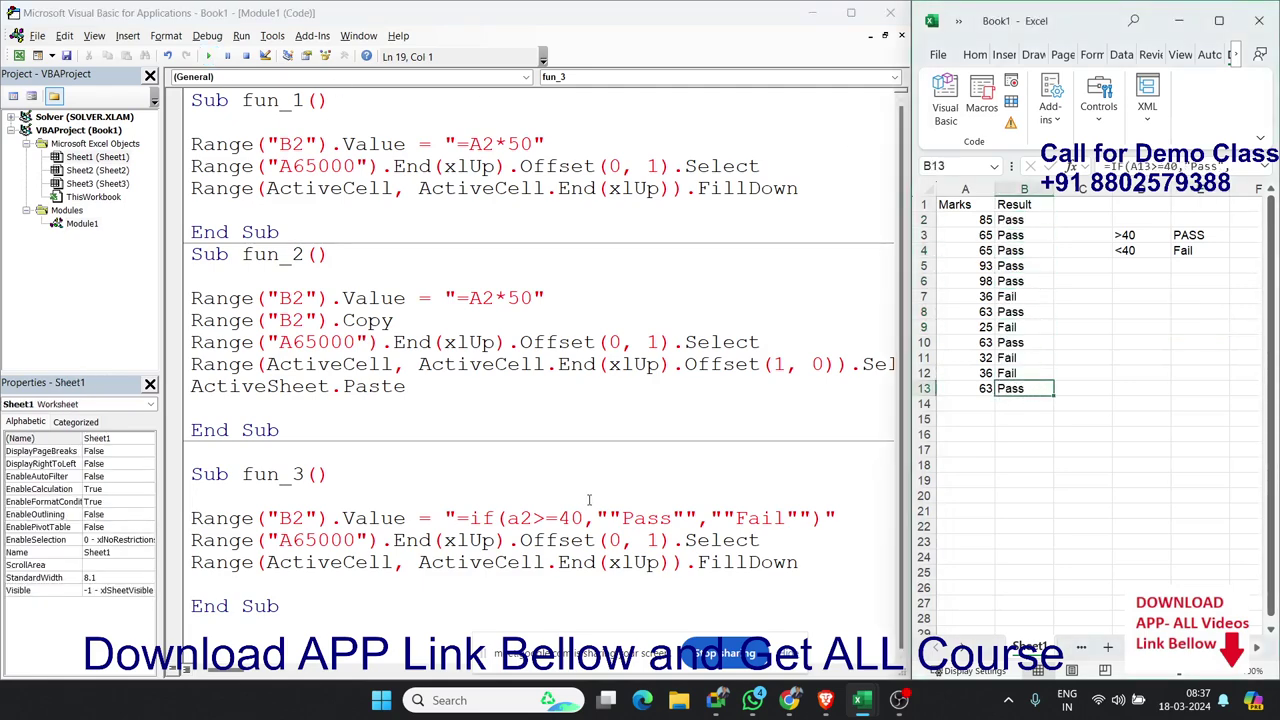
pyautogui.moveTo(471, 518); pyautogui.dragTo(748, 518)
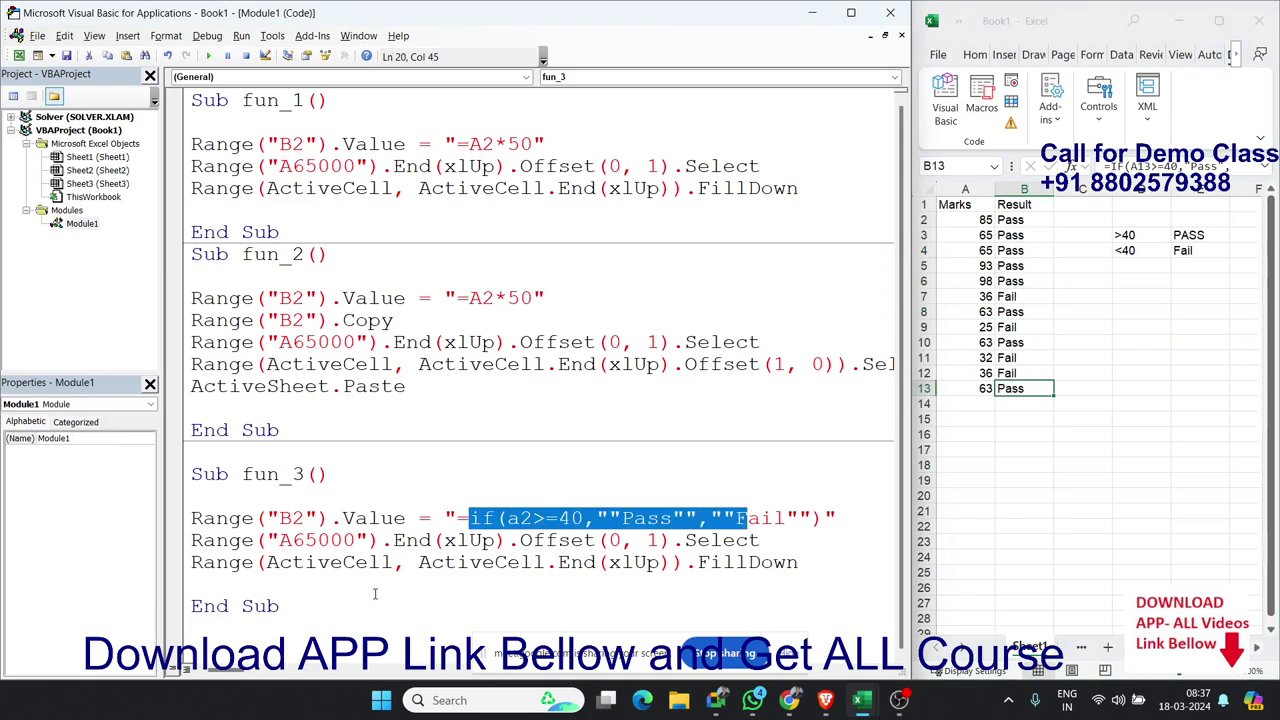
pyautogui.click(323, 613)
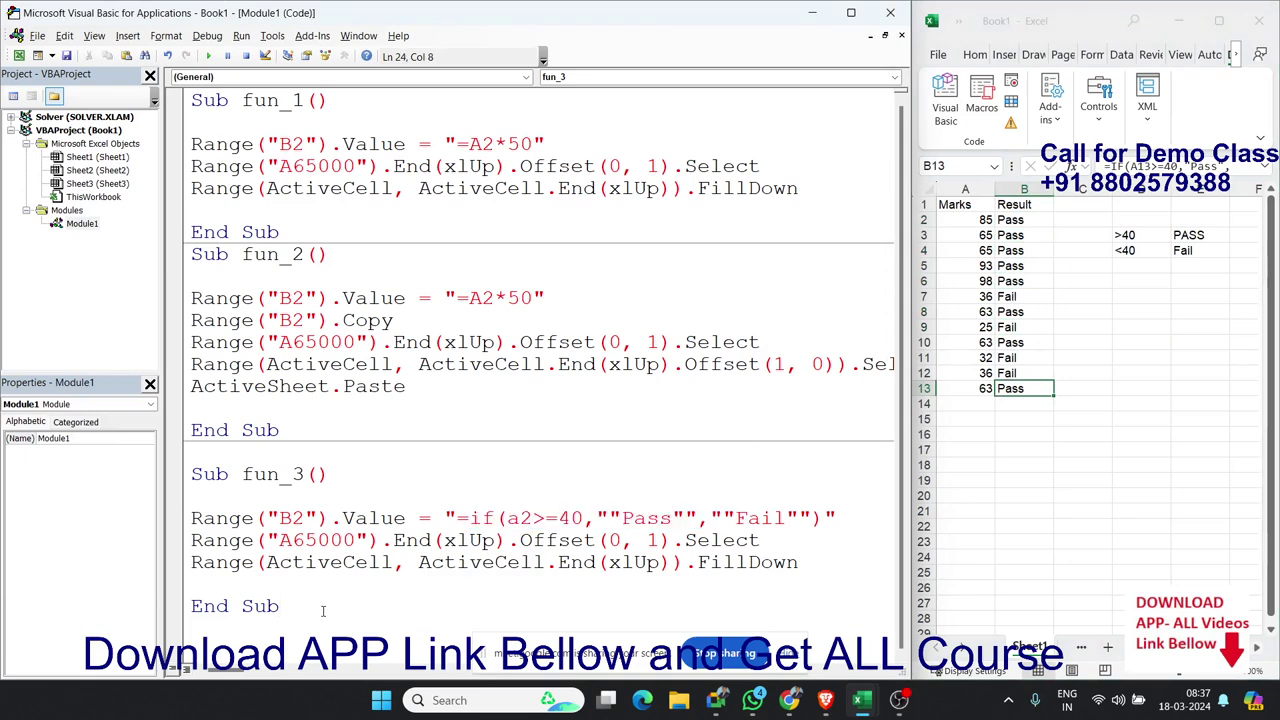